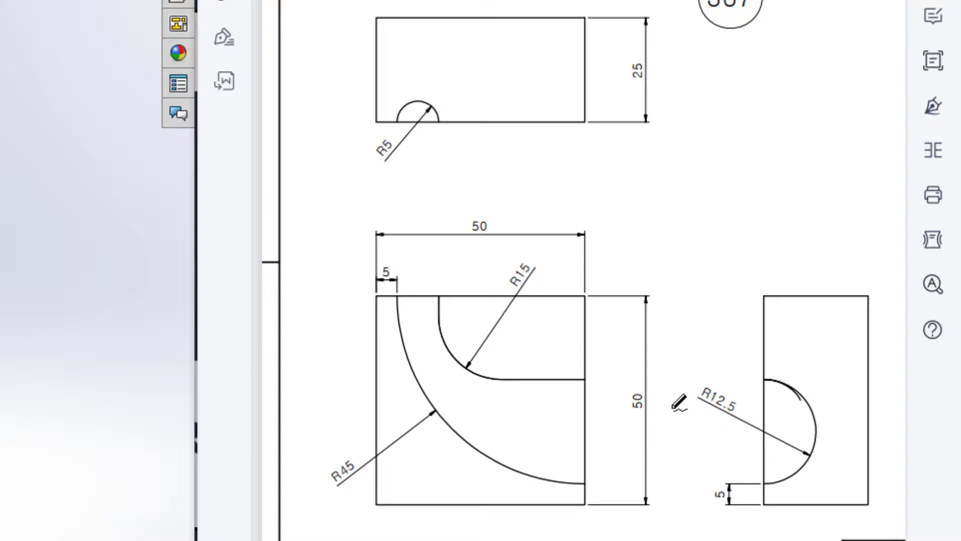
Circle the two 50 dimensions and the 25 height on the reference drawing, and undo those three marks.
{"action": "mouse_move", "coordinate": [647, 373]}
{"action": "left_mouse_down"}
{"action": "mouse_move", "coordinate": [634, 433]}
{"action": "mouse_move", "coordinate": [644, 376]}
{"action": "left_mouse_up"}
{"action": "mouse_move", "coordinate": [483, 200]}
{"action": "left_mouse_down"}
{"action": "mouse_move", "coordinate": [434, 205]}
{"action": "mouse_move", "coordinate": [476, 257]}
{"action": "mouse_move", "coordinate": [514, 232]}
{"action": "mouse_move", "coordinate": [497, 207]}
{"action": "left_mouse_up"}
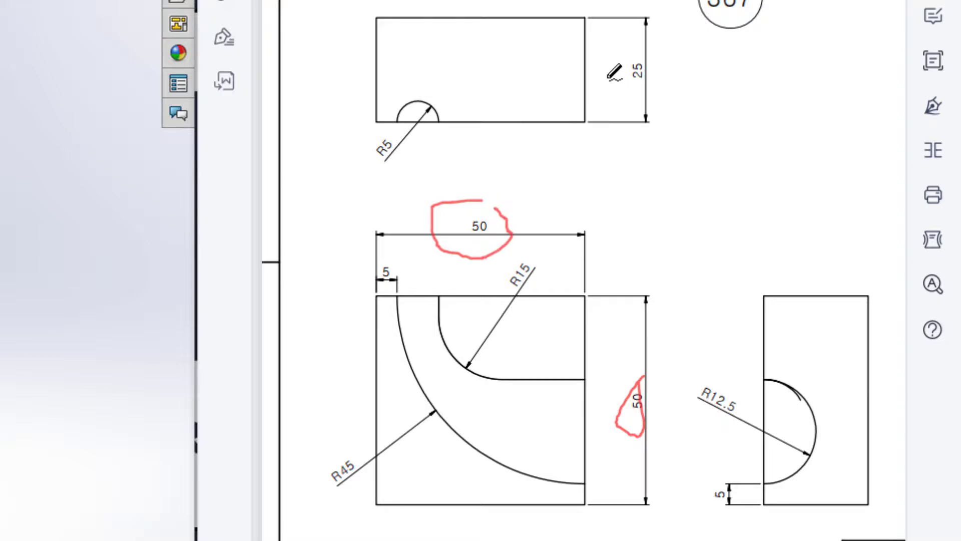
{"action": "mouse_move", "coordinate": [644, 59]}
{"action": "left_mouse_down"}
{"action": "mouse_move", "coordinate": [613, 97]}
{"action": "mouse_move", "coordinate": [660, 93]}
{"action": "mouse_move", "coordinate": [648, 58]}
{"action": "left_mouse_up"}
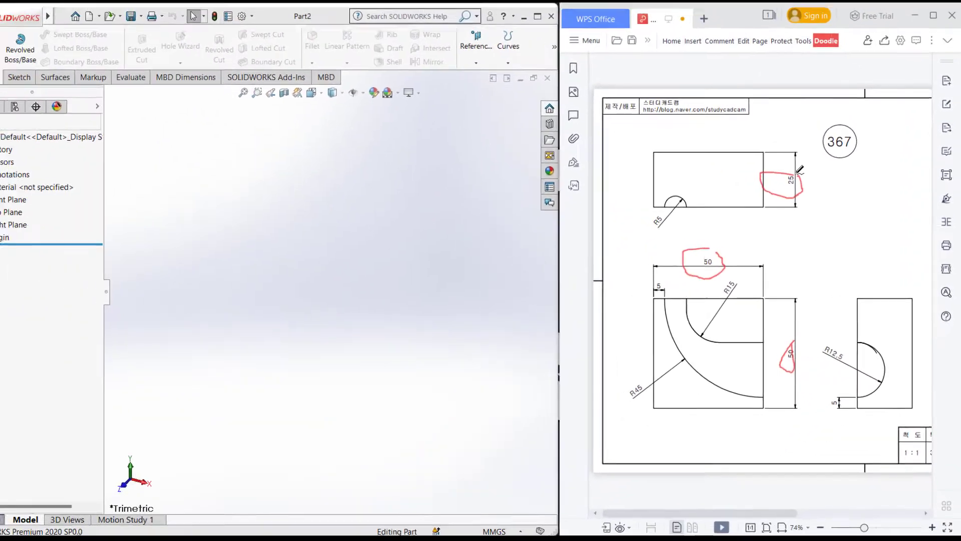
{"action": "key", "text": "ctrl+z"}
{"action": "key", "text": "ctrl+z"}
{"action": "key", "text": "ctrl+z"}
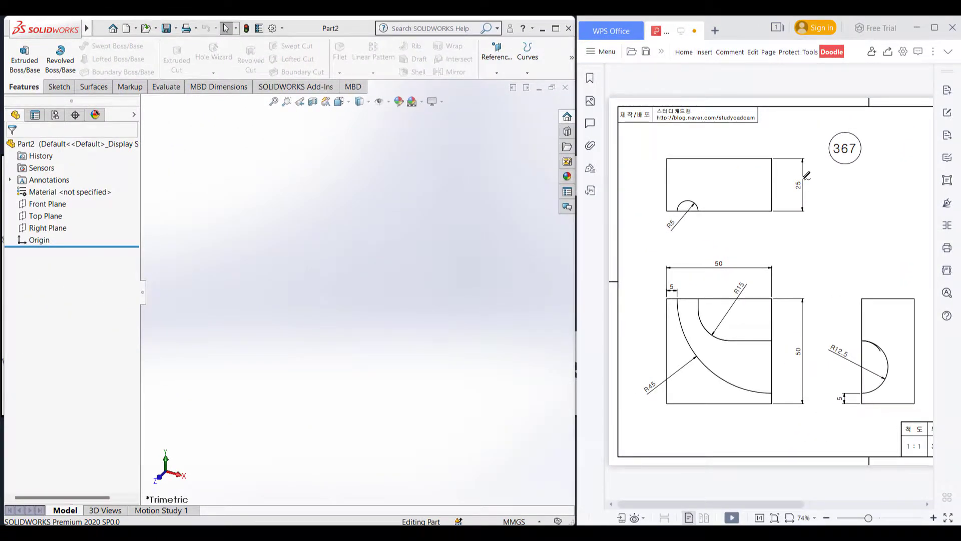
Sketch a 50 by 50 mm center rectangle on the Top Plane, centred on the origin.
{"action": "right_click", "coordinate": [53, 219]}
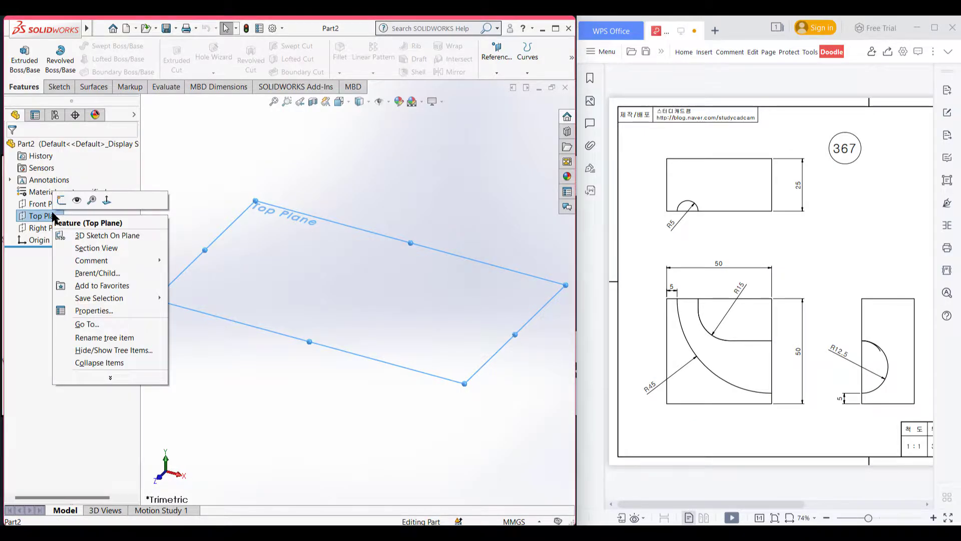
{"action": "left_click", "coordinate": [61, 199]}
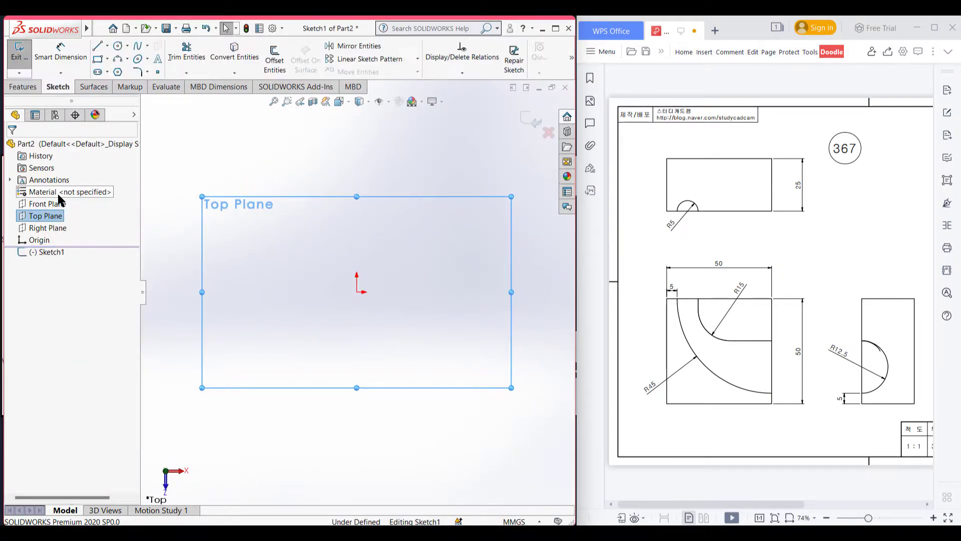
{"action": "left_click", "coordinate": [108, 58]}
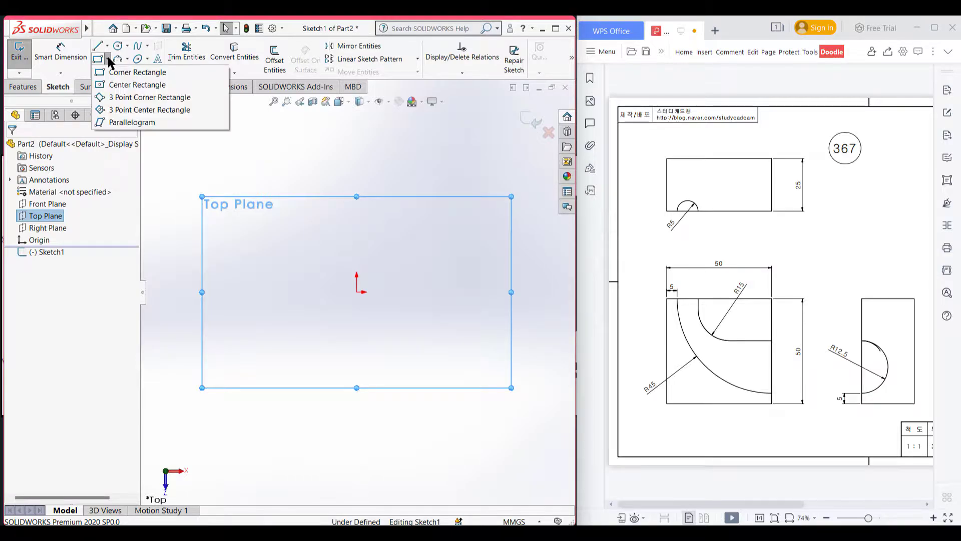
{"action": "left_click", "coordinate": [120, 84]}
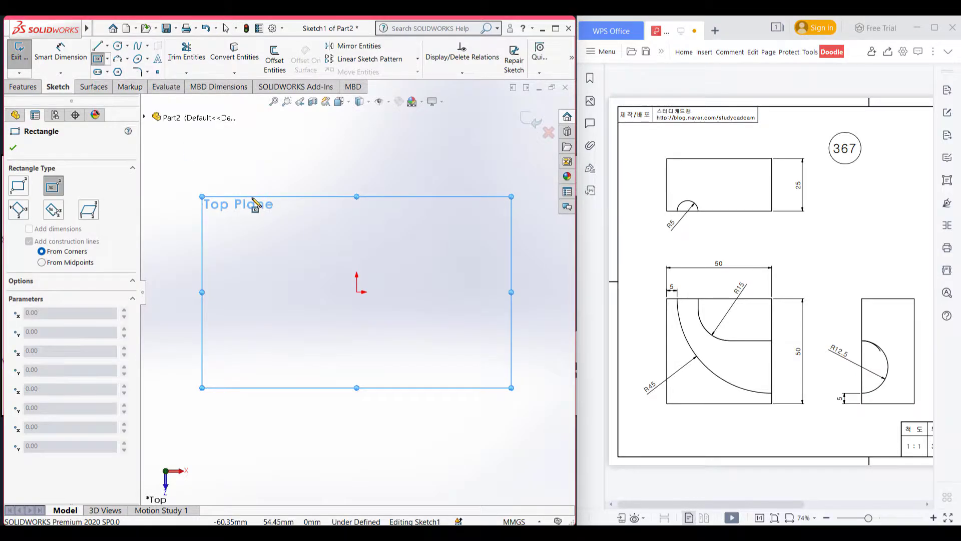
{"action": "left_click", "coordinate": [357, 292]}
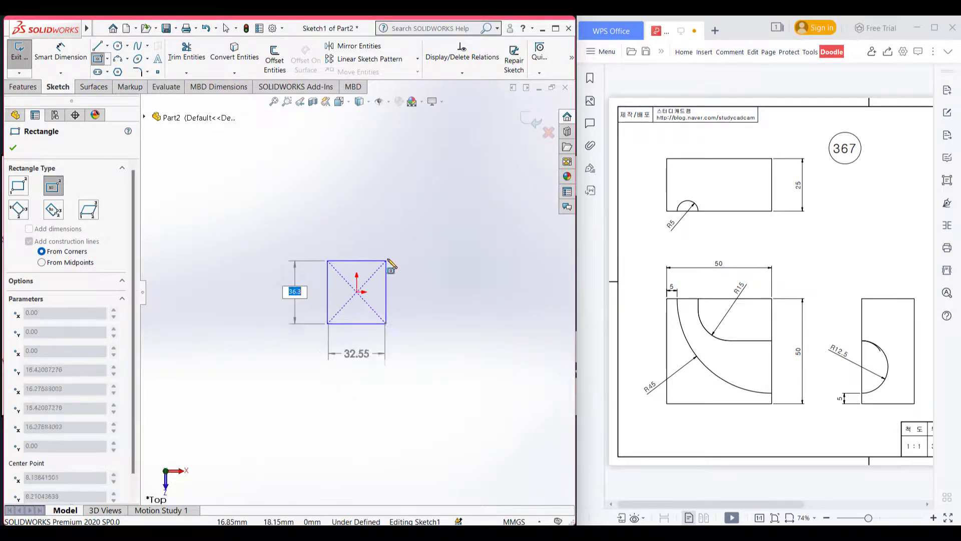
{"action": "type", "text": "50"}
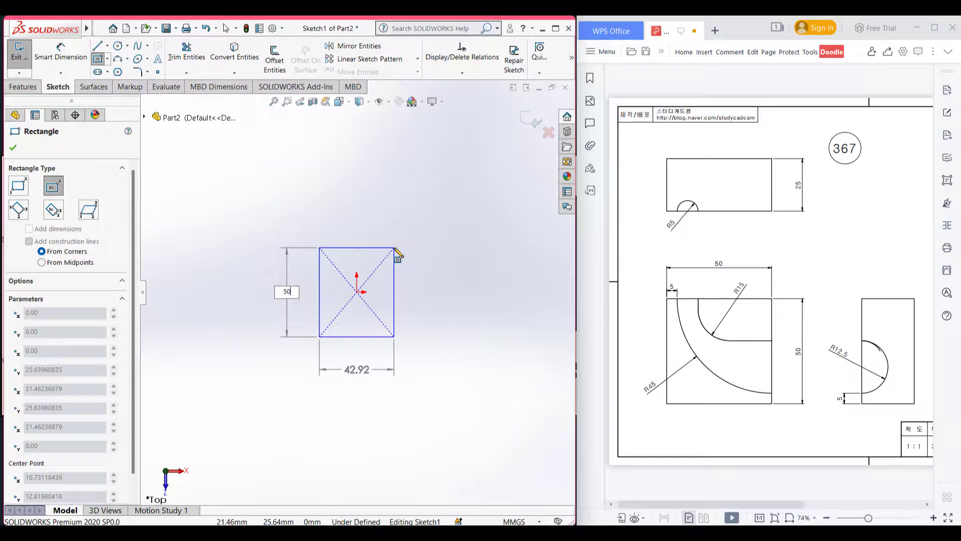
{"action": "key", "text": "Tab"}
{"action": "type", "text": "5"}
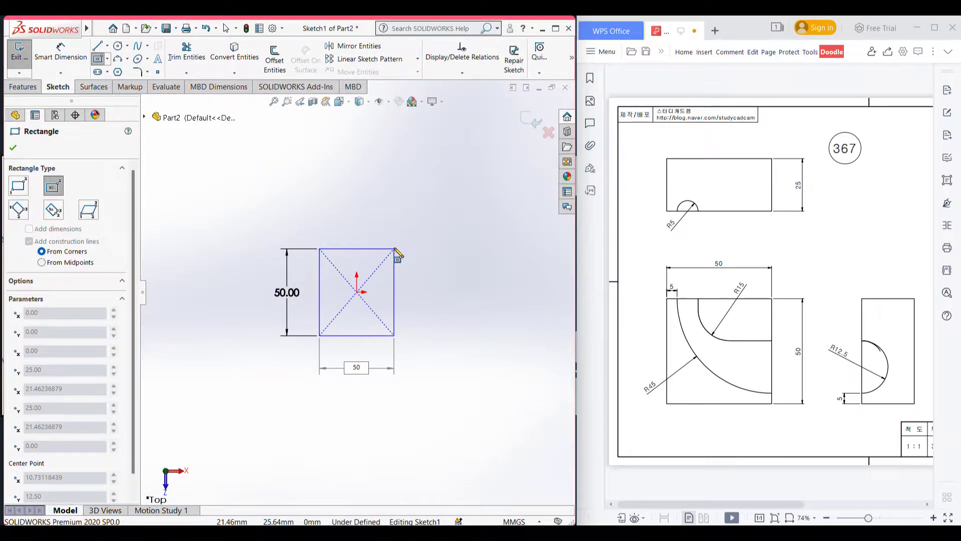
{"action": "key", "text": "Return"}
Extrude the square sketch as a blind boss 25 mm deep.
{"action": "key", "text": "ctrl+7"}
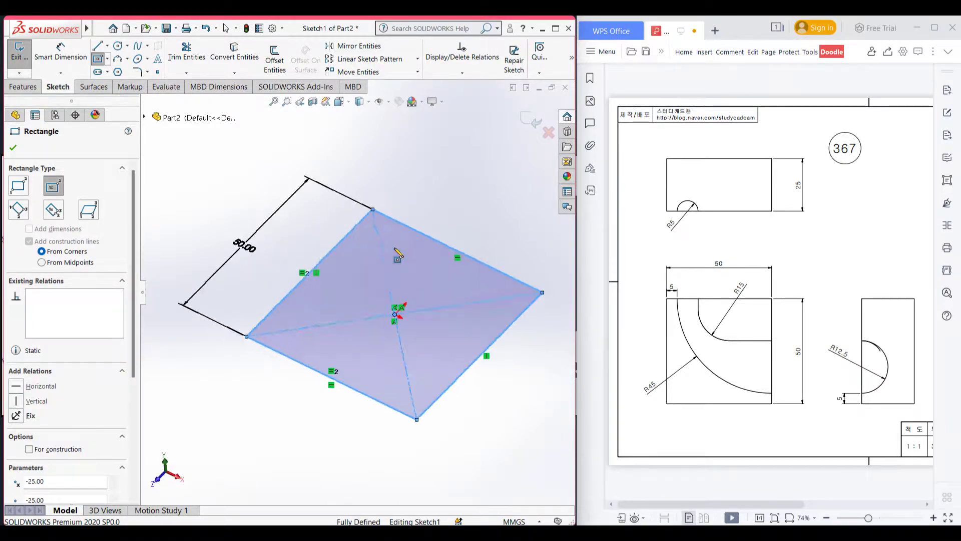
{"action": "left_click", "coordinate": [22, 86]}
{"action": "left_click", "coordinate": [25, 62]}
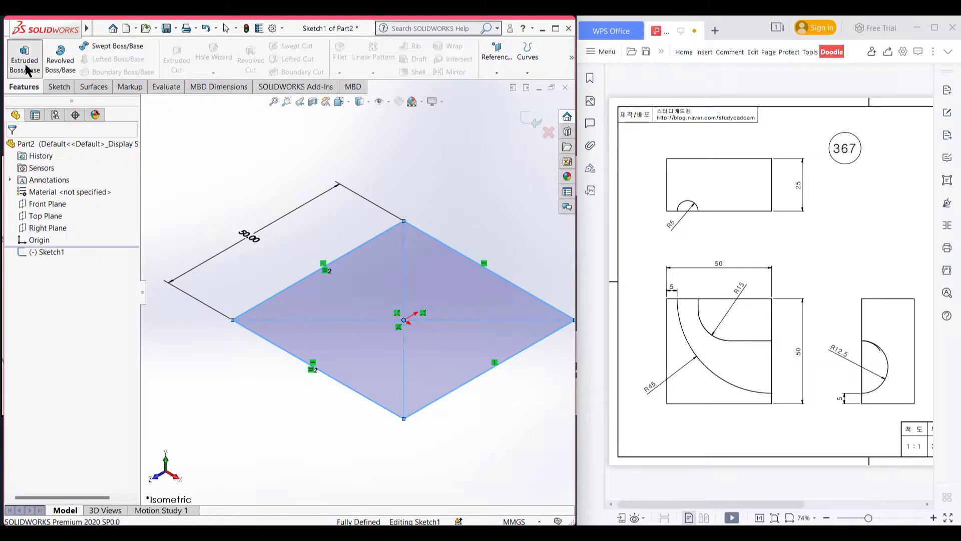
{"action": "type", "text": "25"}
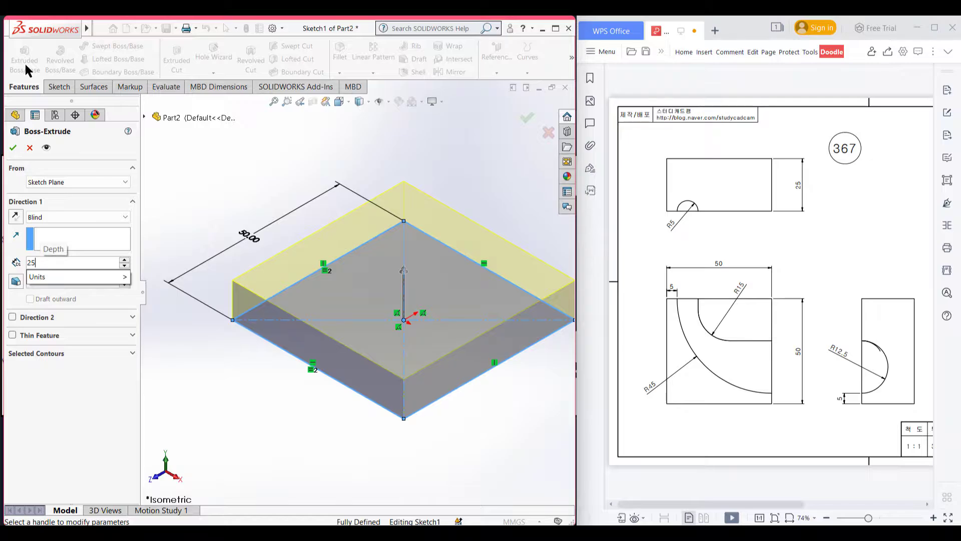
{"action": "key", "text": "Return"}
{"action": "key", "text": "Return"}
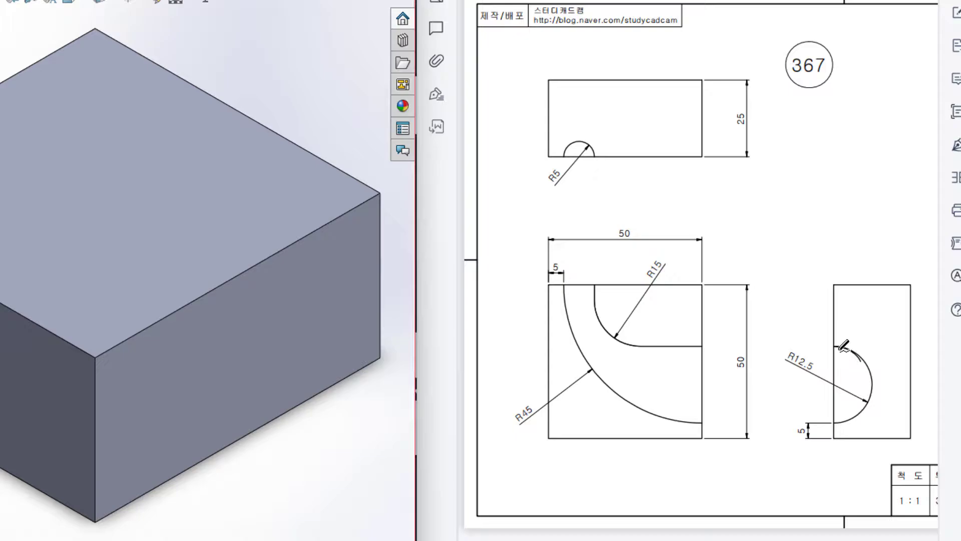
Trace the semicircular arc in the side view and circle the R12.5, R5 and R45 dimensions on the reference drawing.
{"action": "mouse_move", "coordinate": [841, 346]}
{"action": "left_mouse_down"}
{"action": "mouse_move", "coordinate": [883, 379]}
{"action": "mouse_move", "coordinate": [873, 414]}
{"action": "mouse_move", "coordinate": [847, 429]}
{"action": "left_mouse_up"}
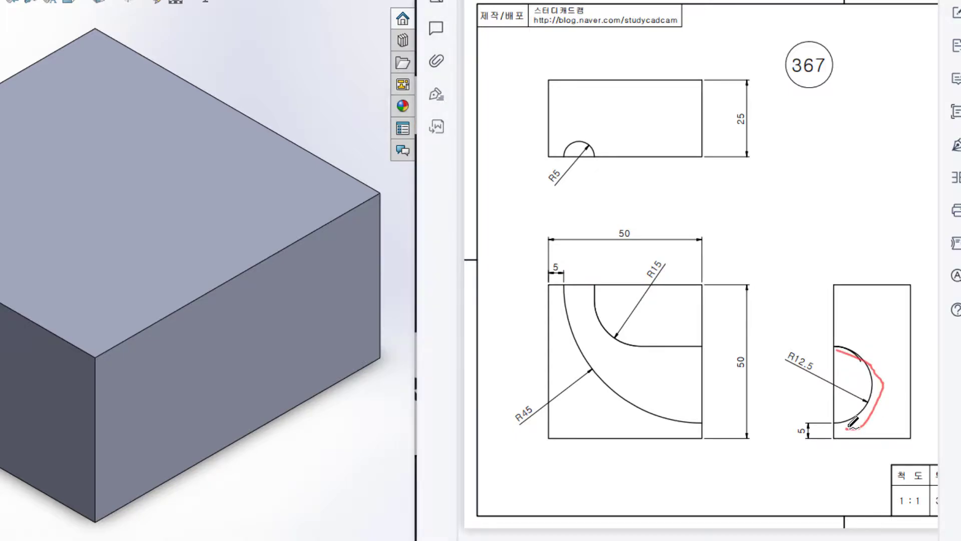
{"action": "mouse_move", "coordinate": [823, 330]}
{"action": "left_mouse_down"}
{"action": "mouse_move", "coordinate": [772, 348]}
{"action": "mouse_move", "coordinate": [807, 382]}
{"action": "mouse_move", "coordinate": [825, 357]}
{"action": "mouse_move", "coordinate": [817, 316]}
{"action": "left_mouse_up"}
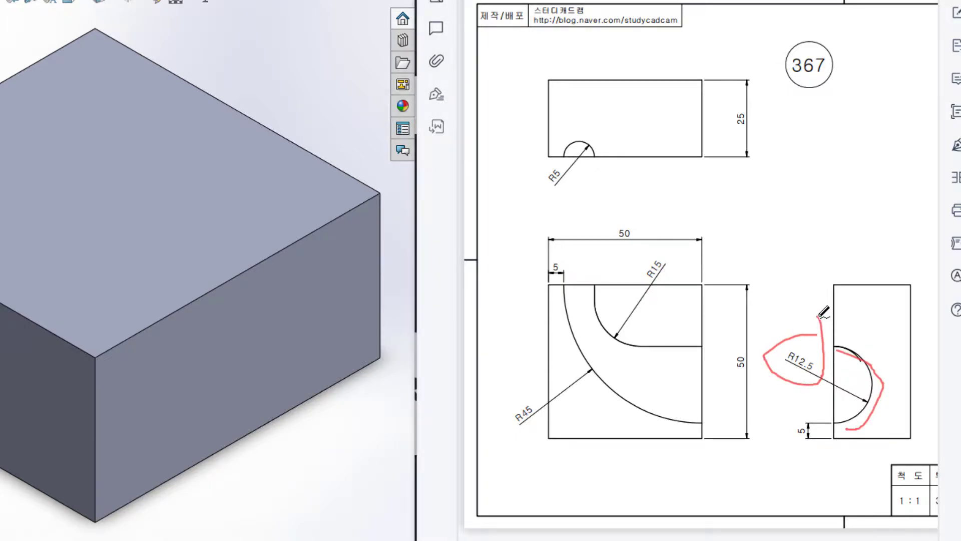
{"action": "mouse_move", "coordinate": [581, 146]}
{"action": "left_mouse_down"}
{"action": "mouse_move", "coordinate": [537, 161]}
{"action": "mouse_move", "coordinate": [538, 187]}
{"action": "mouse_move", "coordinate": [566, 187]}
{"action": "mouse_move", "coordinate": [577, 149]}
{"action": "left_mouse_up"}
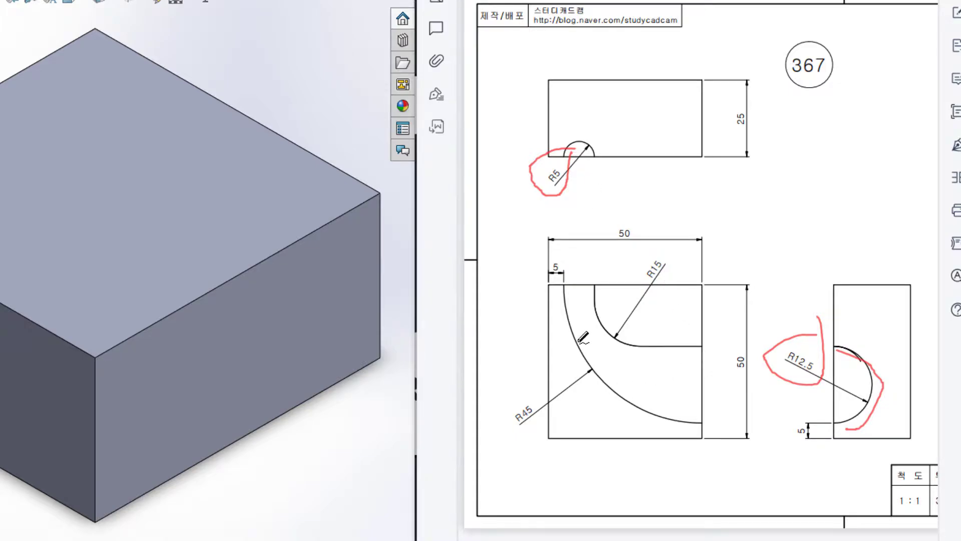
{"action": "mouse_move", "coordinate": [526, 402]}
{"action": "left_mouse_down"}
{"action": "mouse_move", "coordinate": [497, 441]}
{"action": "mouse_move", "coordinate": [525, 451]}
{"action": "mouse_move", "coordinate": [550, 406]}
{"action": "mouse_move", "coordinate": [518, 402]}
{"action": "left_mouse_up"}
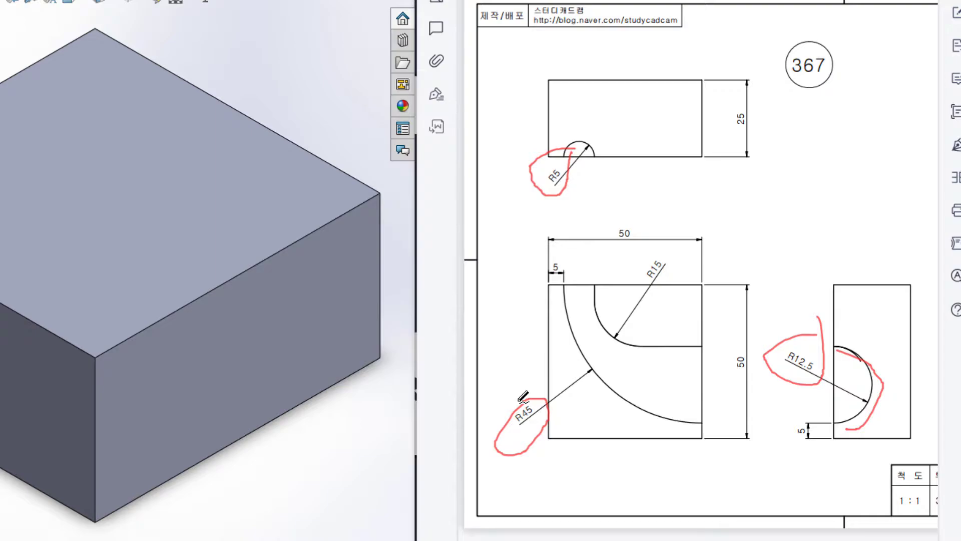
Trace the inner R15 path on the reference drawing and circle the side view's R12.5 dimension.
{"action": "left_click_drag", "start_coordinate": [704, 345], "coordinate": [605, 348]}
{"action": "left_click_drag", "start_coordinate": [595, 287], "coordinate": [602, 348]}
{"action": "mouse_move", "coordinate": [650, 261]}
{"action": "left_mouse_down"}
{"action": "mouse_move", "coordinate": [603, 293]}
{"action": "mouse_move", "coordinate": [644, 305]}
{"action": "mouse_move", "coordinate": [682, 247]}
{"action": "mouse_move", "coordinate": [627, 289]}
{"action": "left_mouse_up"}
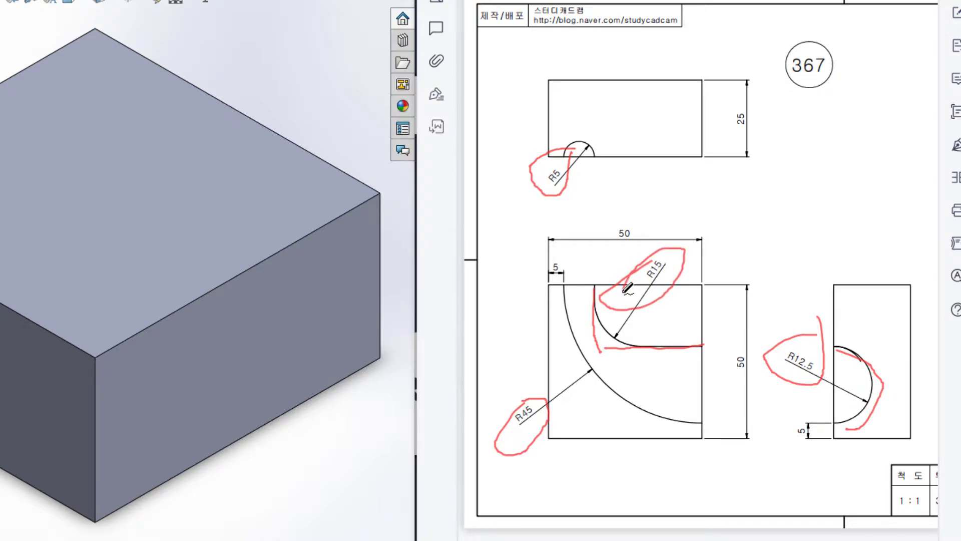
{"action": "key", "text": "ctrl+z"}
{"action": "key", "text": "ctrl+z"}
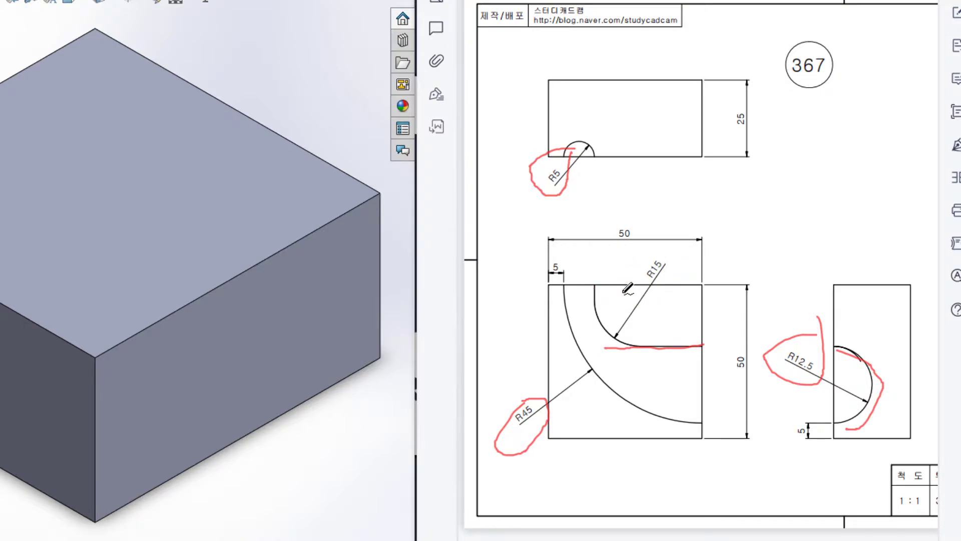
{"action": "mouse_move", "coordinate": [596, 280]}
{"action": "left_mouse_down"}
{"action": "mouse_move", "coordinate": [610, 320]}
{"action": "mouse_move", "coordinate": [646, 343]}
{"action": "mouse_move", "coordinate": [698, 343]}
{"action": "left_mouse_up"}
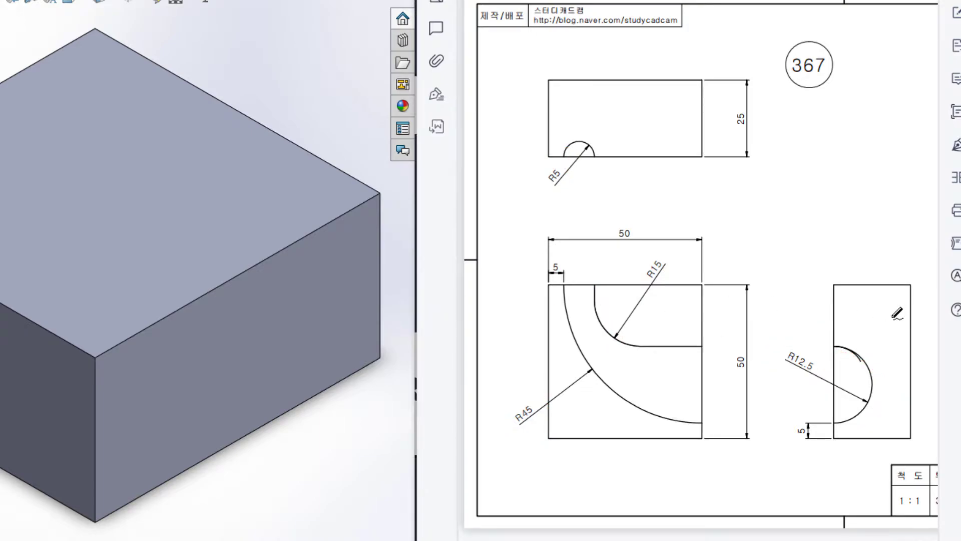
{"action": "mouse_move", "coordinate": [811, 328]}
{"action": "left_mouse_down"}
{"action": "mouse_move", "coordinate": [779, 380]}
{"action": "mouse_move", "coordinate": [820, 382]}
{"action": "mouse_move", "coordinate": [826, 321]}
{"action": "left_mouse_up"}
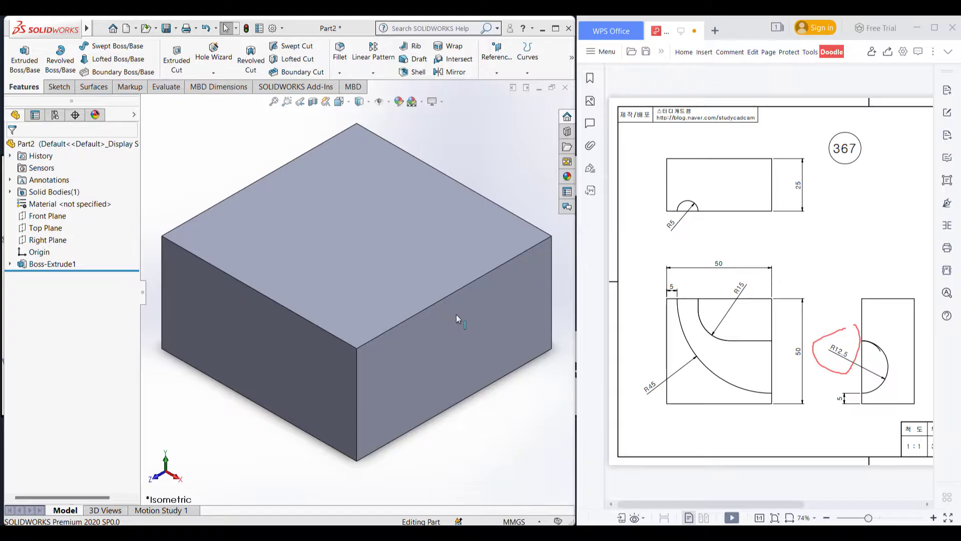
Start a sketch on the block's side face parallel to the Right Plane.
{"action": "left_click", "coordinate": [455, 314]}
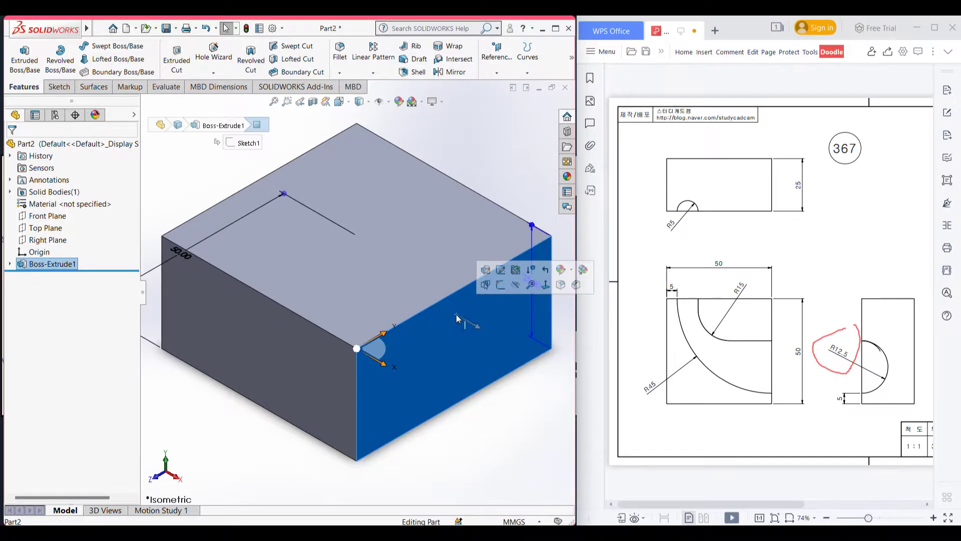
{"action": "right_click", "coordinate": [453, 326]}
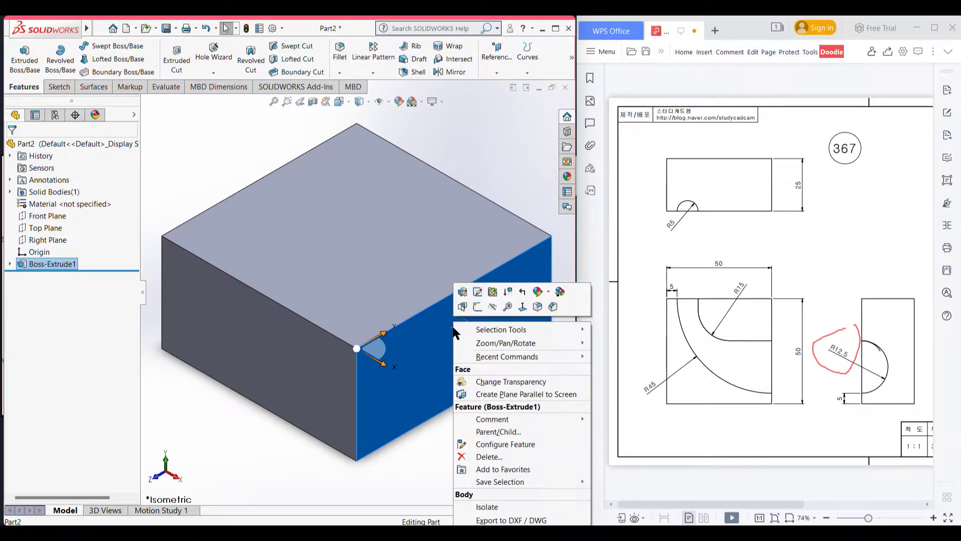
{"action": "left_click", "coordinate": [477, 307]}
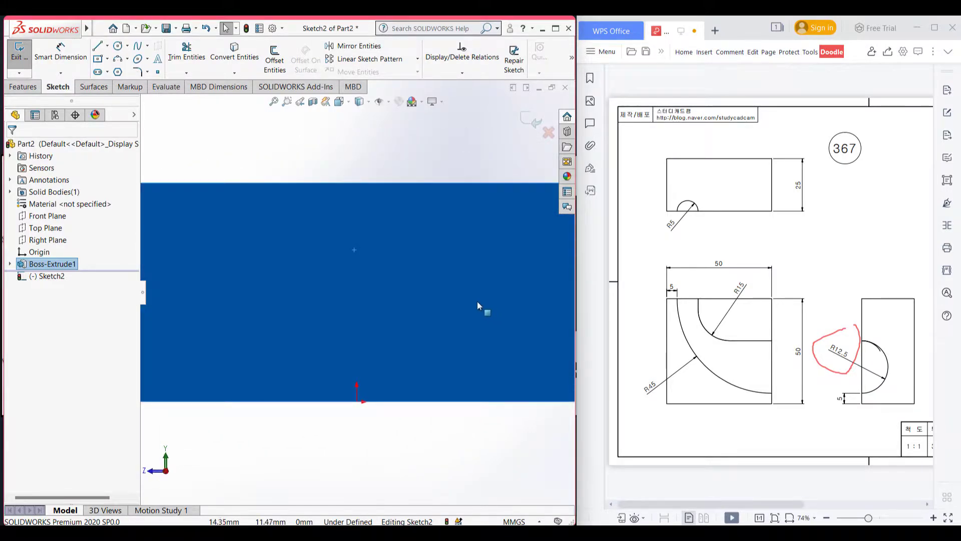
Sketch a 25 mm diameter circle centred on the upper edge of the block's side face.
{"action": "scroll", "coordinate": [464, 295], "scroll_direction": "down", "scroll_amount": 3}
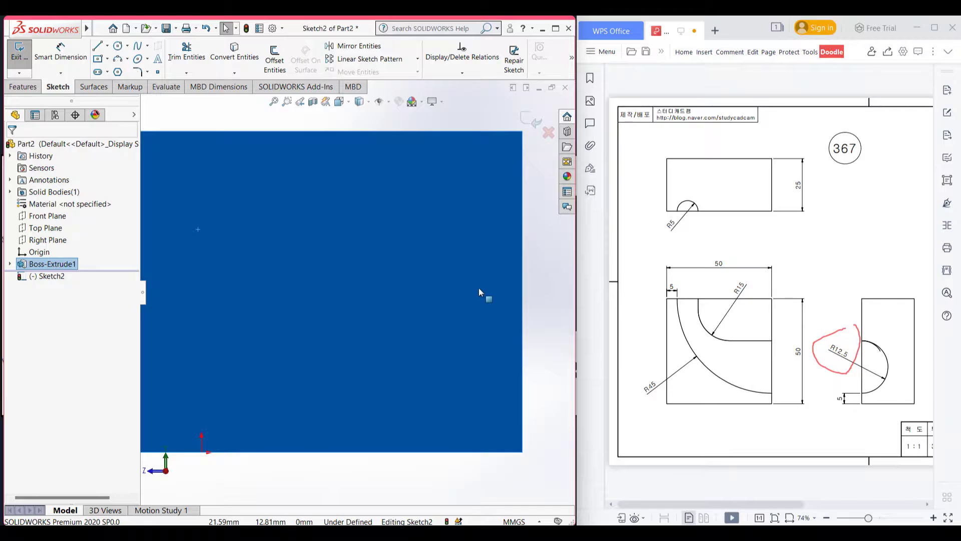
{"action": "key", "text": "z"}
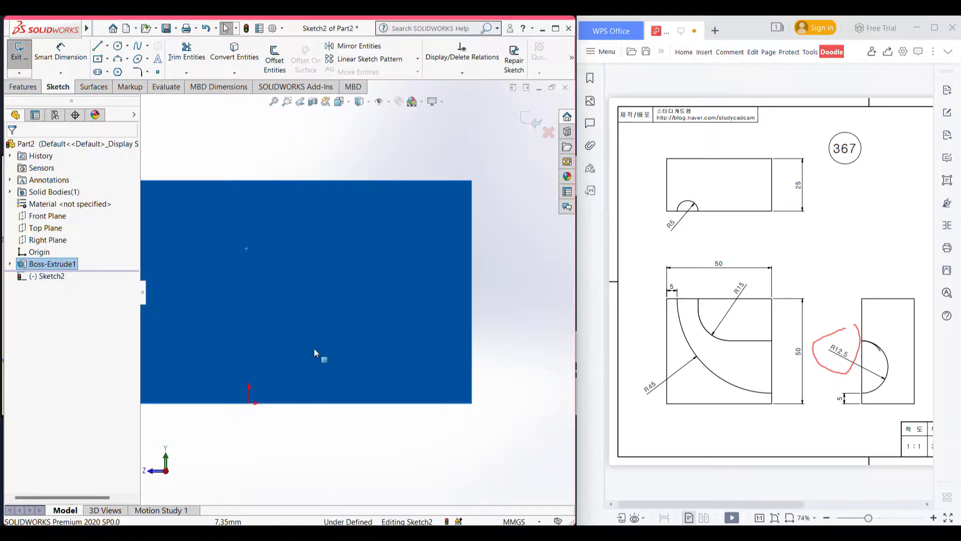
{"action": "key", "text": "ctrl+Right"}
{"action": "key", "text": "ctrl+Right"}
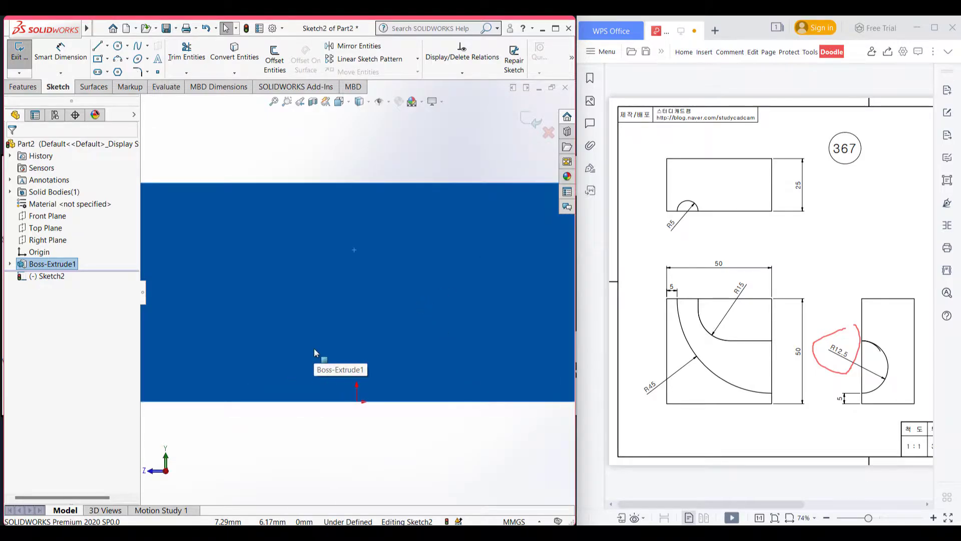
{"action": "scroll", "coordinate": [224, 235], "scroll_direction": "down", "scroll_amount": 2}
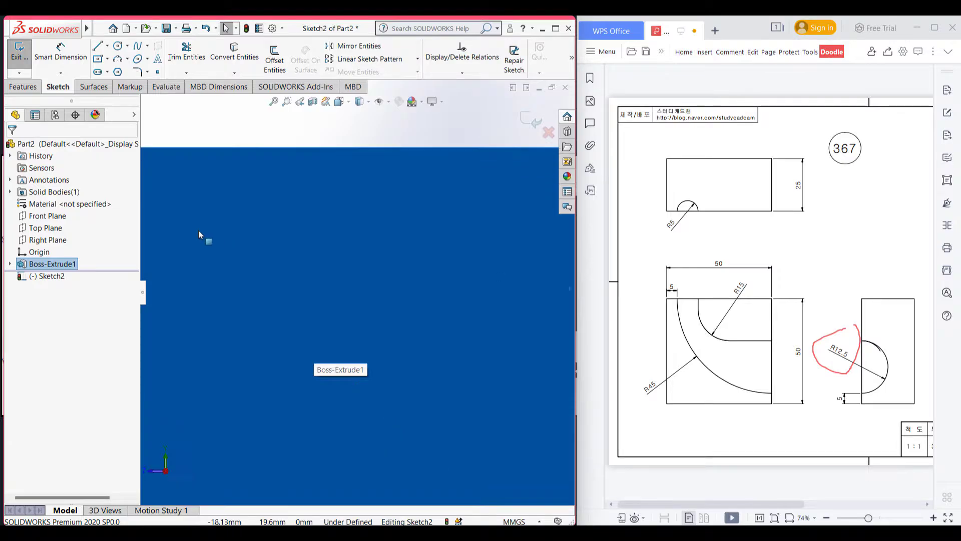
{"action": "scroll", "coordinate": [198, 230], "scroll_direction": "up", "scroll_amount": 1}
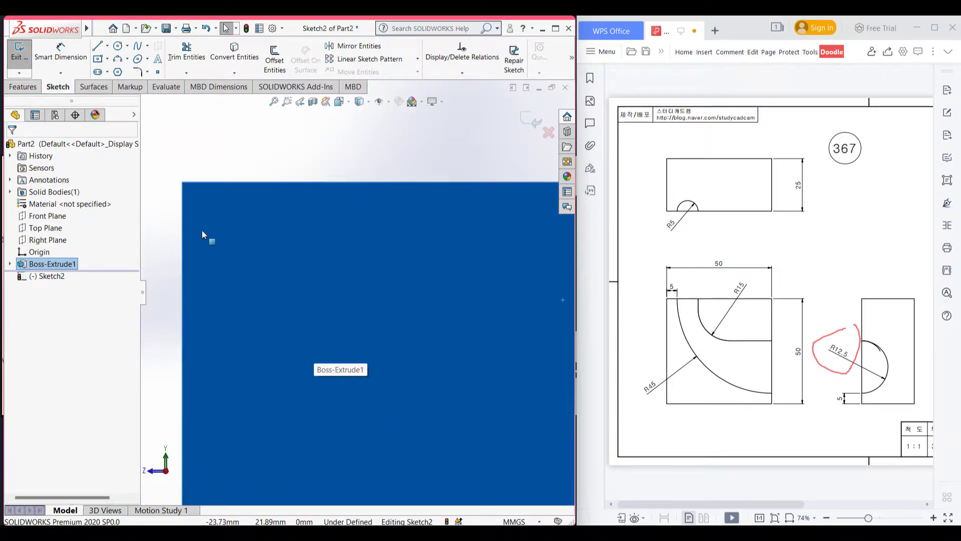
{"action": "key", "text": "ctrl+Down"}
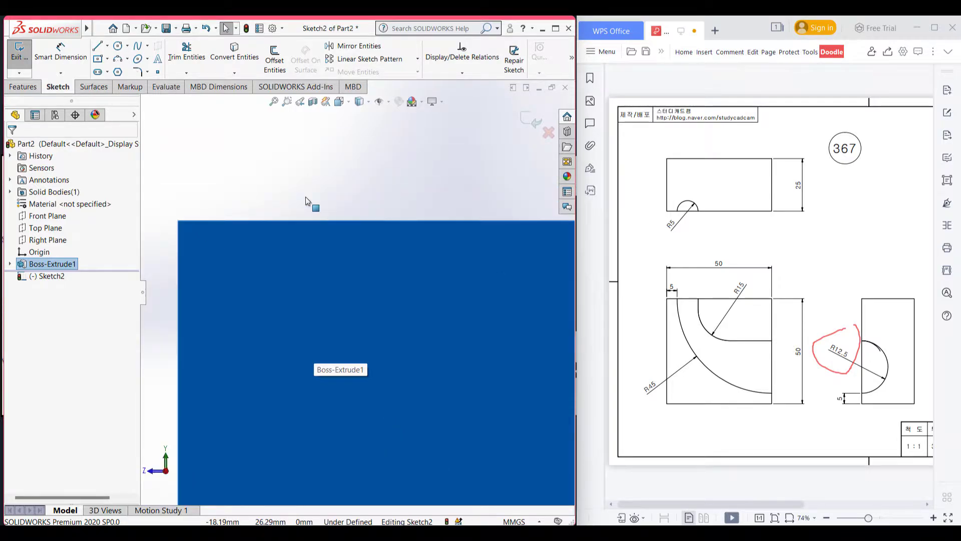
{"action": "key", "text": "ctrl+Up"}
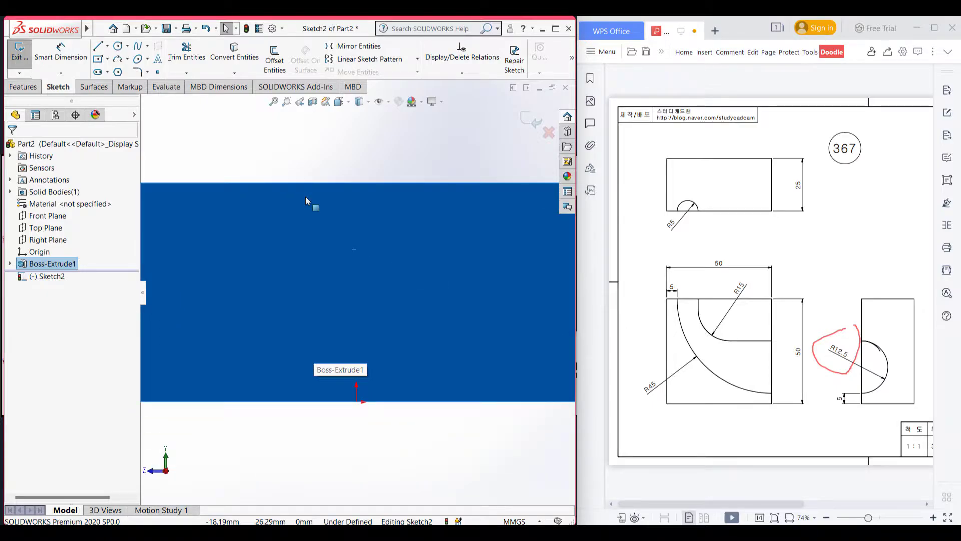
{"action": "key", "text": "shift+z"}
{"action": "key", "text": "z"}
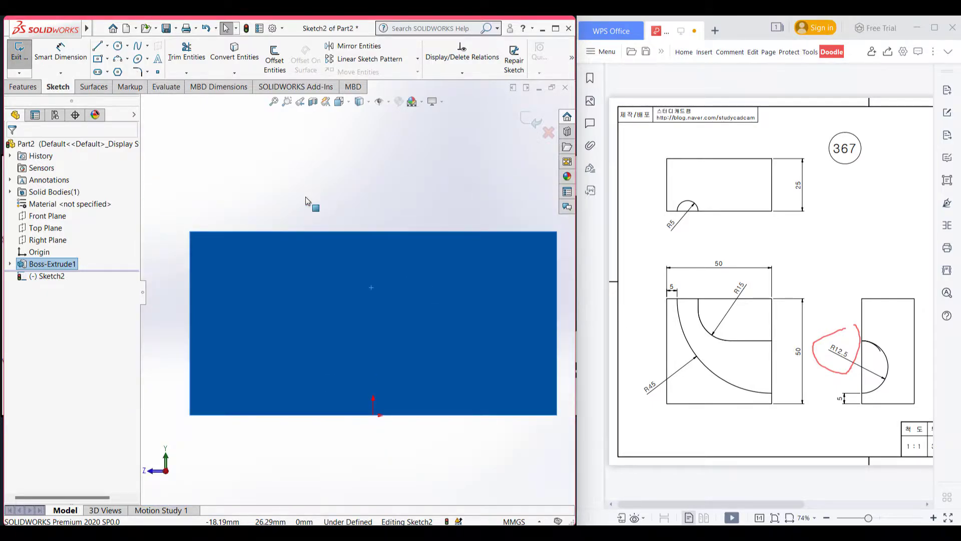
{"action": "left_click", "coordinate": [118, 45]}
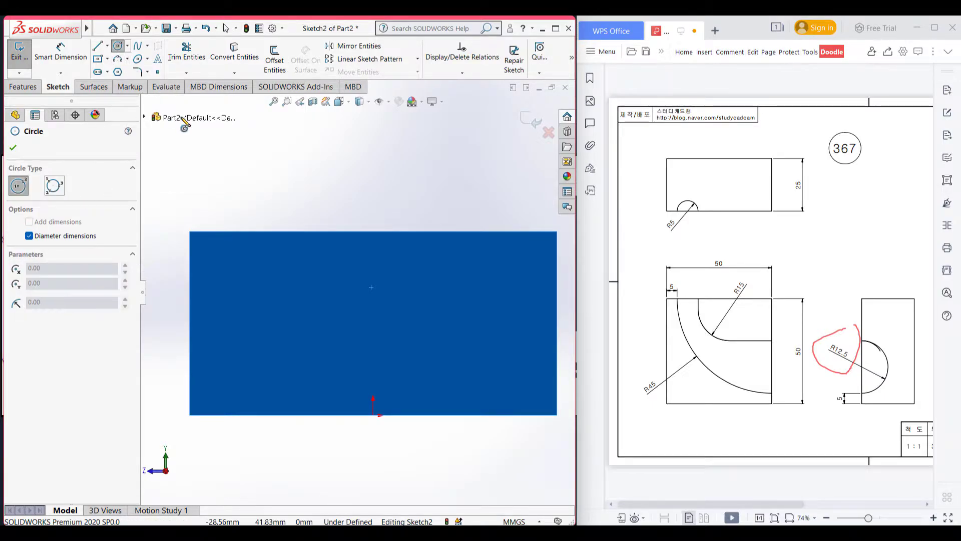
{"action": "left_click", "coordinate": [316, 232]}
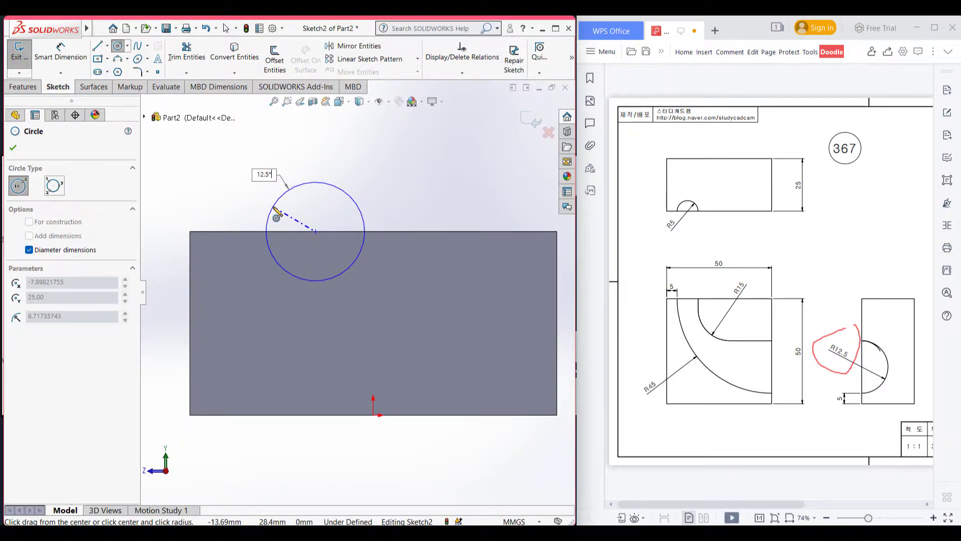
{"action": "key", "text": "Return"}
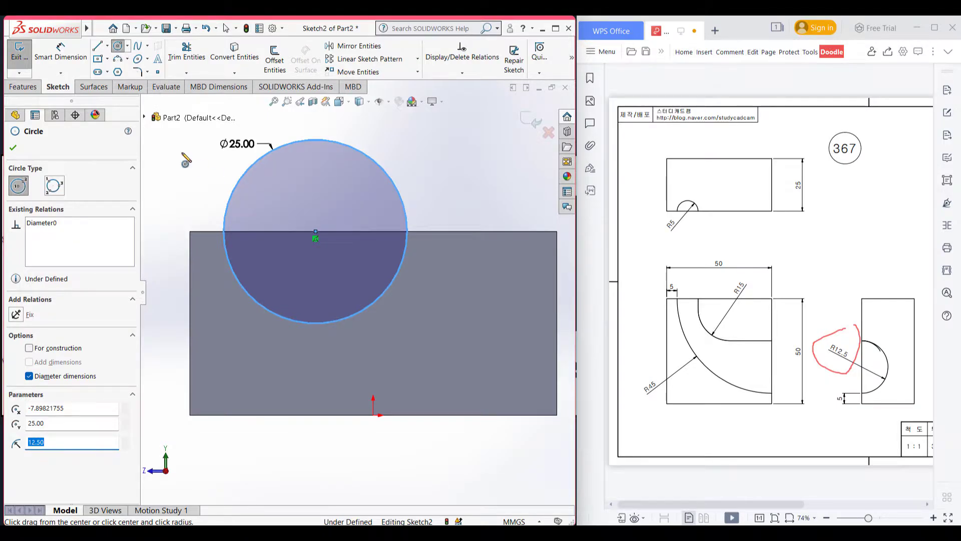
Circle the side view's 5 mm offset on the reference drawing and dimension the circle 12.5+5 mm from the face's nearer vertical edge.
{"action": "left_click", "coordinate": [60, 50]}
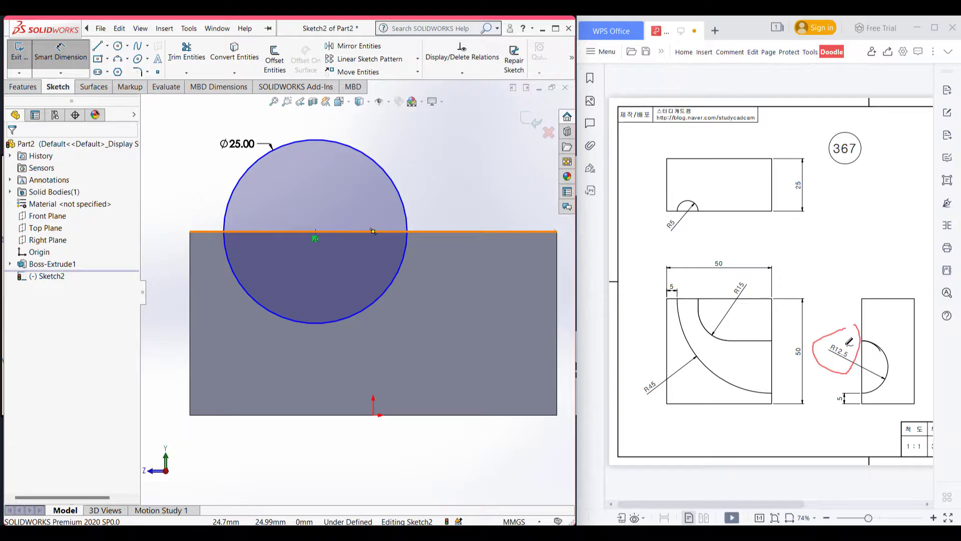
{"action": "mouse_move", "coordinate": [849, 388]}
{"action": "left_mouse_down"}
{"action": "mouse_move", "coordinate": [861, 421]}
{"action": "mouse_move", "coordinate": [852, 388]}
{"action": "left_mouse_up"}
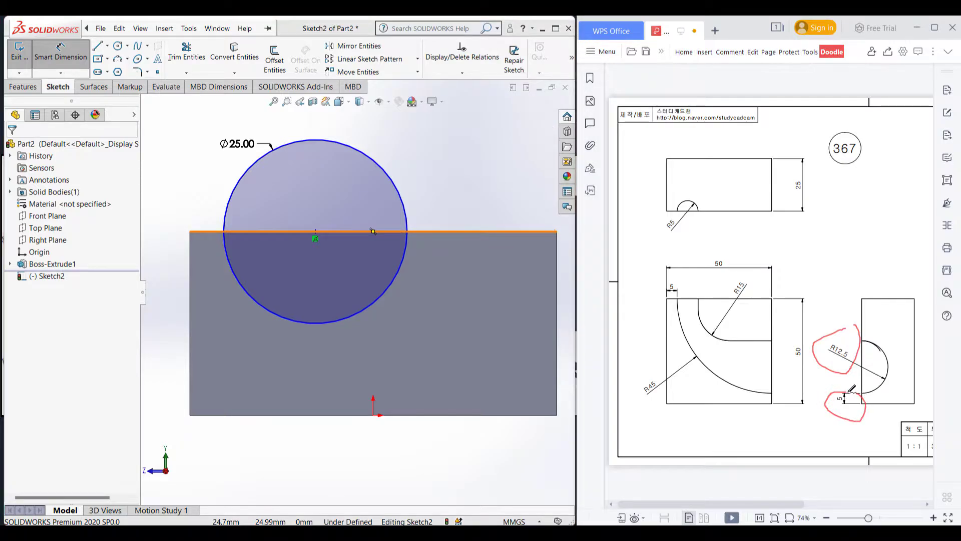
{"action": "left_click", "coordinate": [244, 175]}
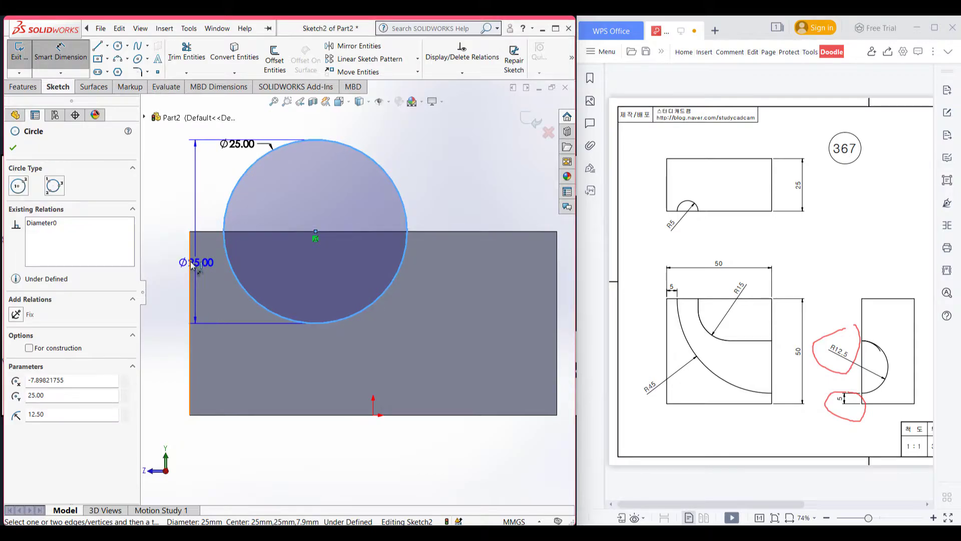
{"action": "left_click", "coordinate": [191, 259]}
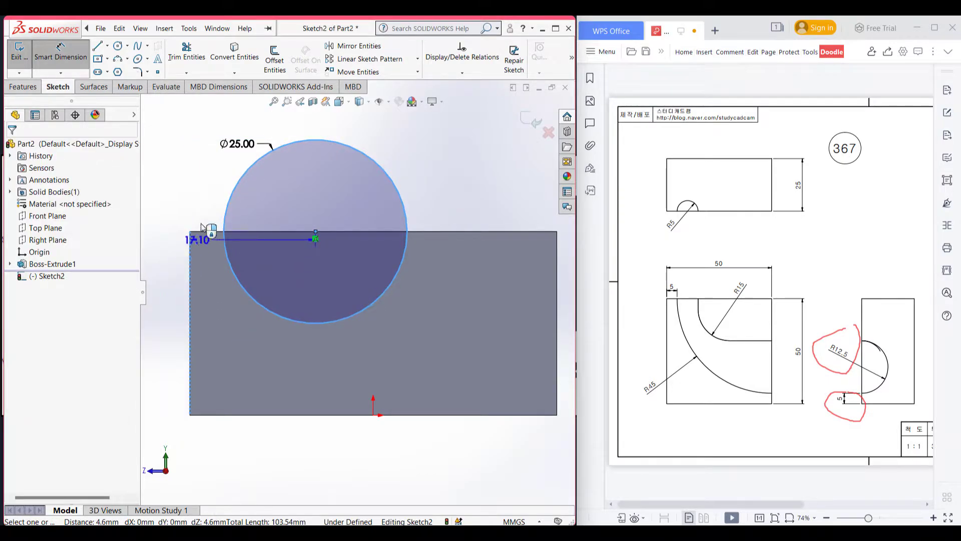
{"action": "left_click", "coordinate": [205, 196]}
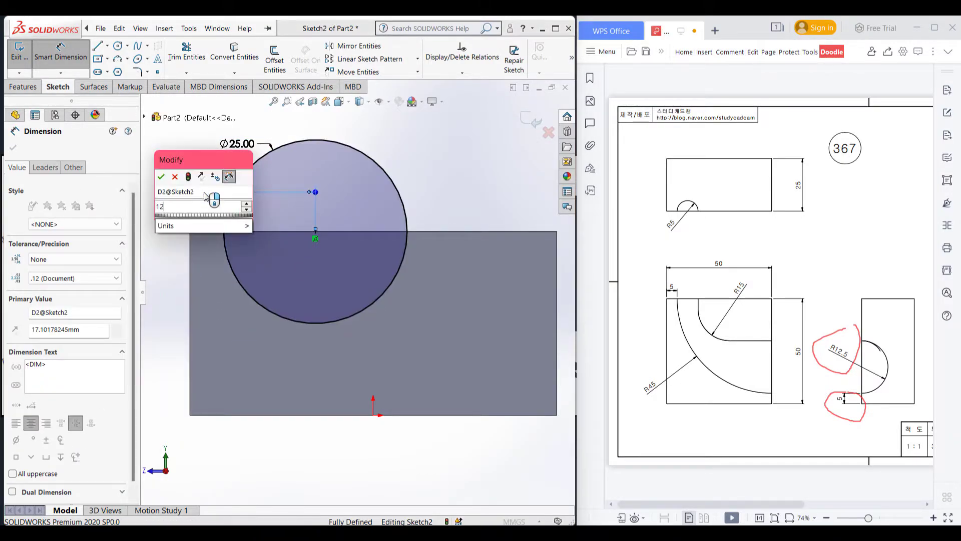
{"action": "type", "text": "12.5+5"}
{"action": "key", "text": "Return"}
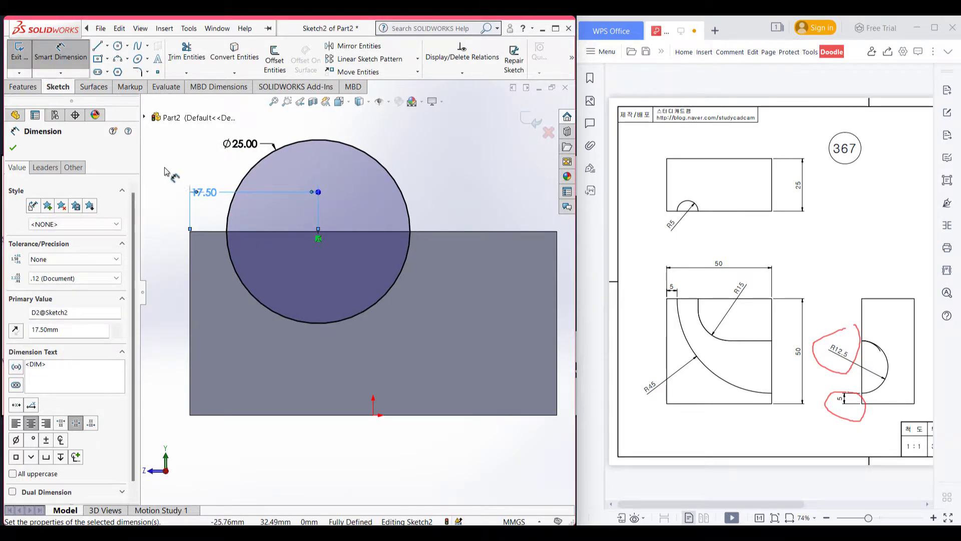
{"action": "left_click", "coordinate": [13, 149]}
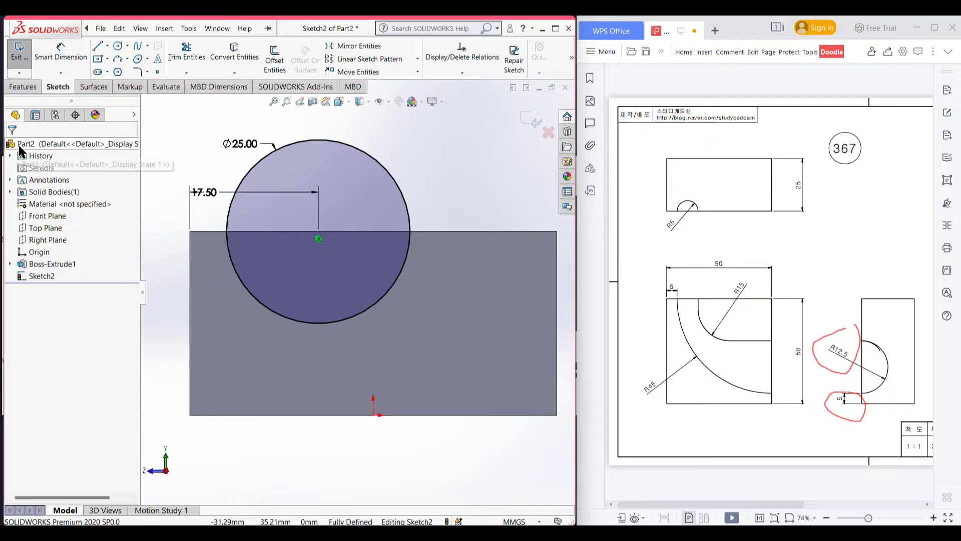
Convert the face's upper edge into the sketch, trim the geometry to the circle's lower semicircular arc, and close the sketch.
{"action": "left_click", "coordinate": [468, 231]}
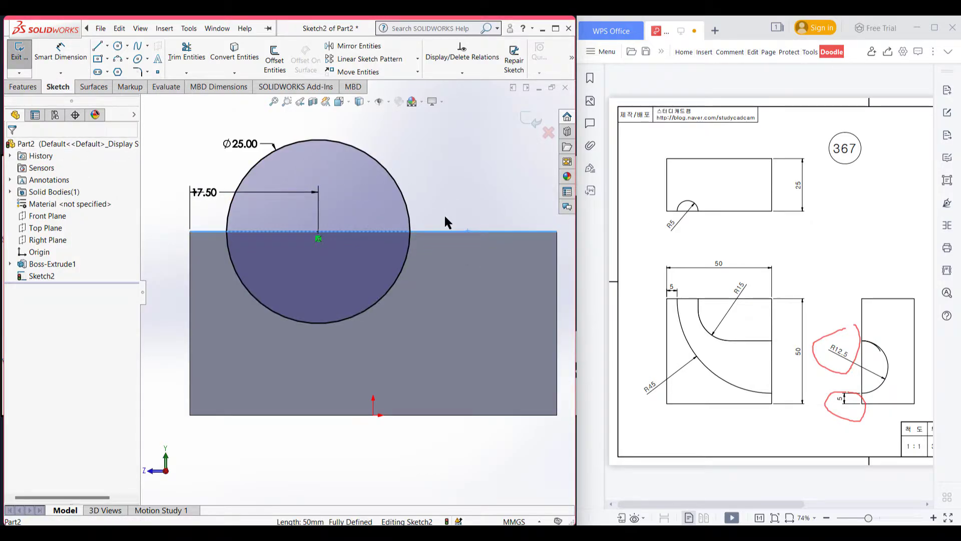
{"action": "left_click", "coordinate": [235, 61]}
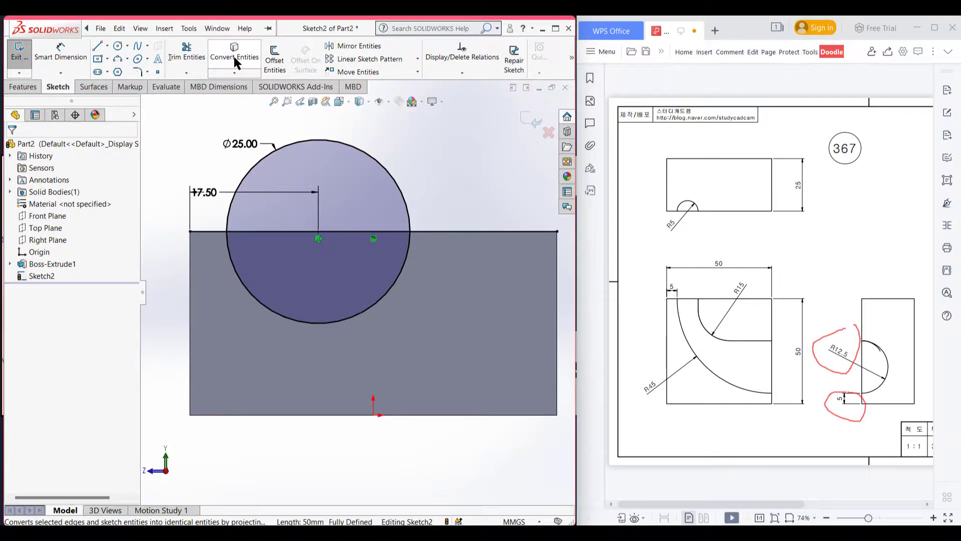
{"action": "left_click", "coordinate": [180, 58]}
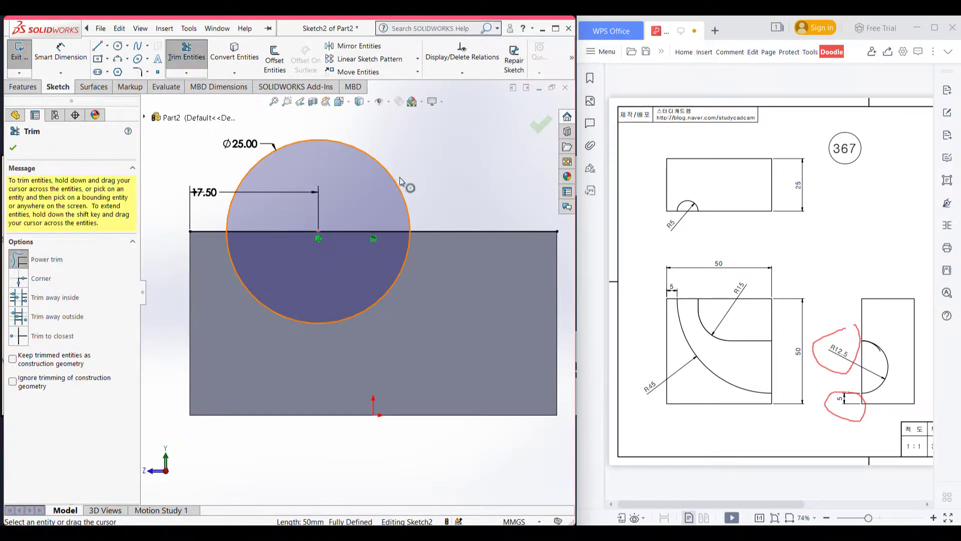
{"action": "left_click_drag", "start_coordinate": [457, 186], "coordinate": [469, 244]}
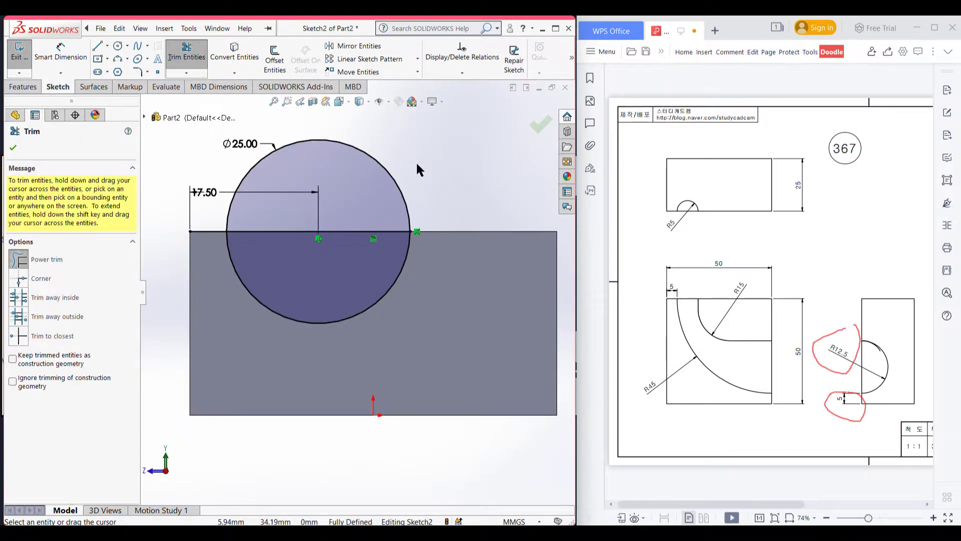
{"action": "left_click_drag", "start_coordinate": [412, 184], "coordinate": [366, 243]}
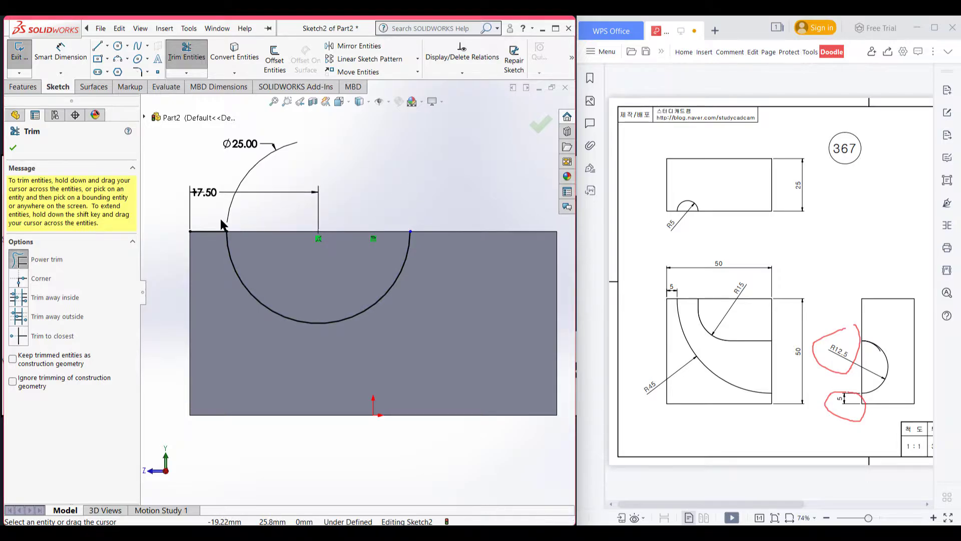
{"action": "left_click", "coordinate": [208, 232]}
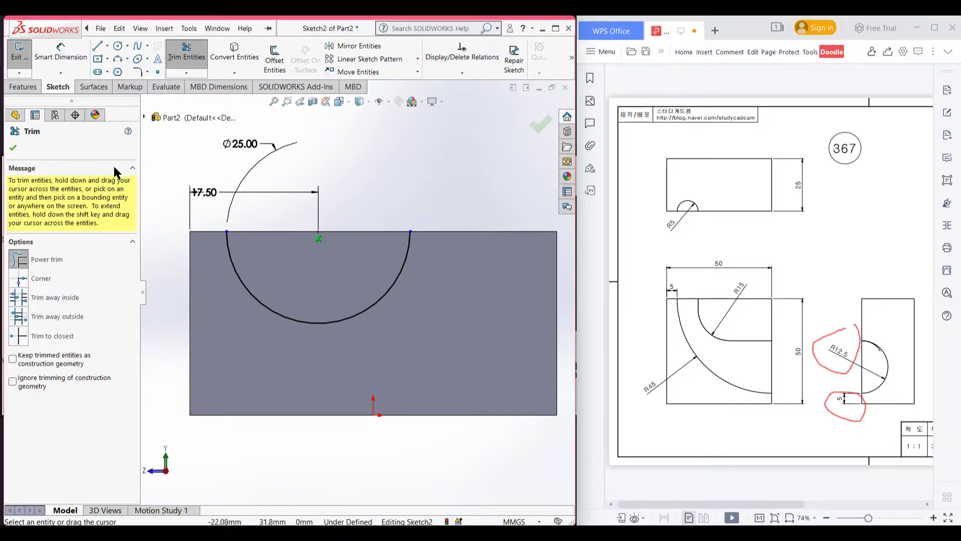
{"action": "left_click", "coordinate": [13, 147]}
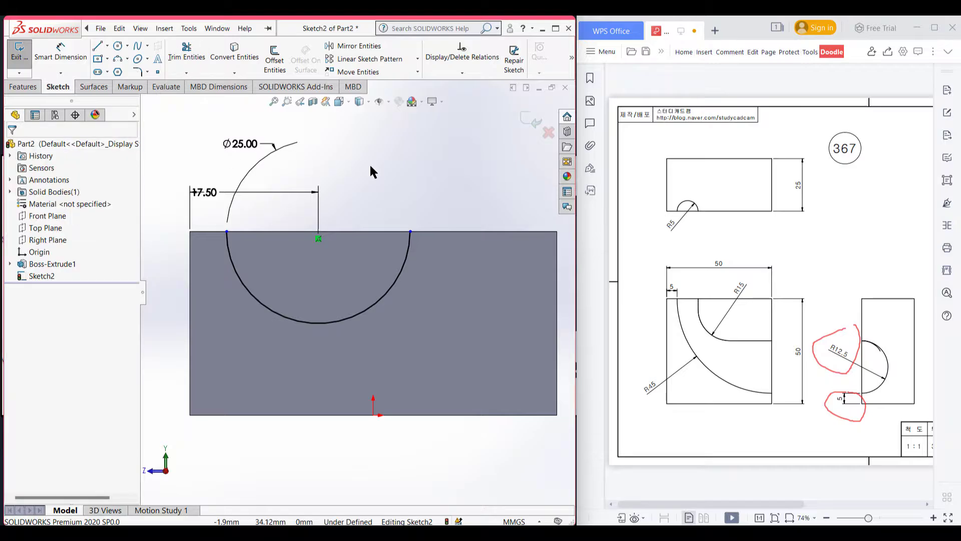
{"action": "key", "text": "ctrl+7"}
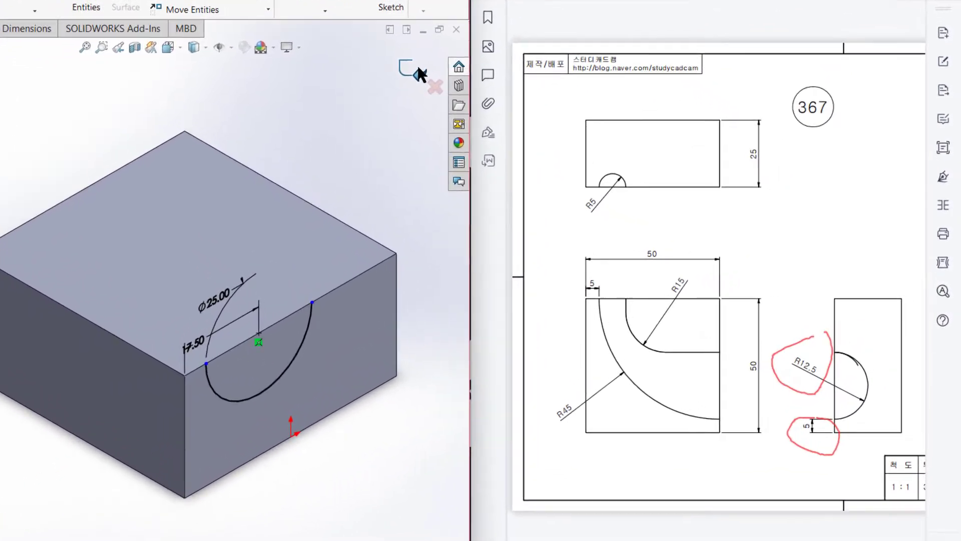
{"action": "left_click", "coordinate": [537, 122]}
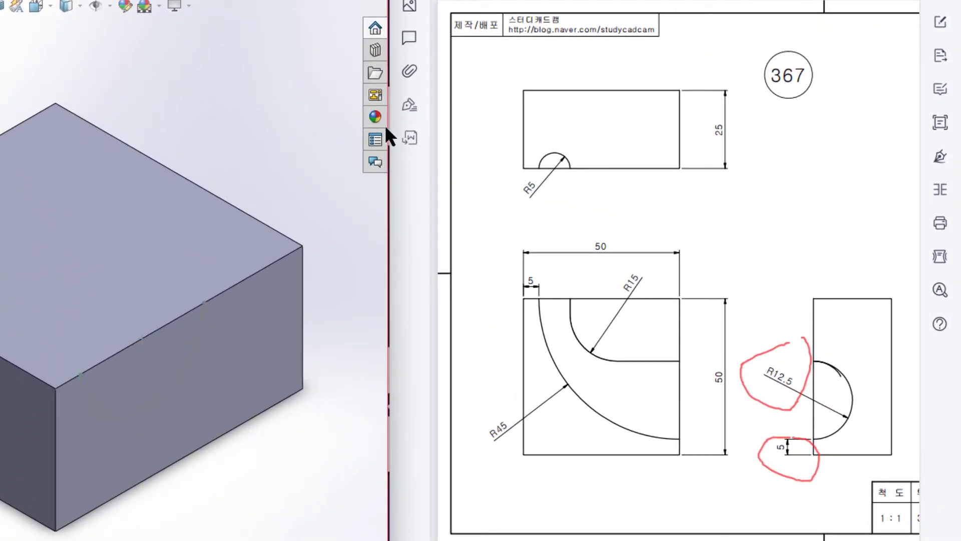
Circle the R5 arc and its 5 mm edge offset on the reference drawing and mark the adjacent edge of the 50 x 50 view.
{"action": "mouse_move", "coordinate": [565, 143]}
{"action": "left_mouse_down"}
{"action": "mouse_move", "coordinate": [529, 151]}
{"action": "mouse_move", "coordinate": [515, 175]}
{"action": "mouse_move", "coordinate": [533, 219]}
{"action": "mouse_move", "coordinate": [586, 194]}
{"action": "mouse_move", "coordinate": [555, 129]}
{"action": "left_mouse_up"}
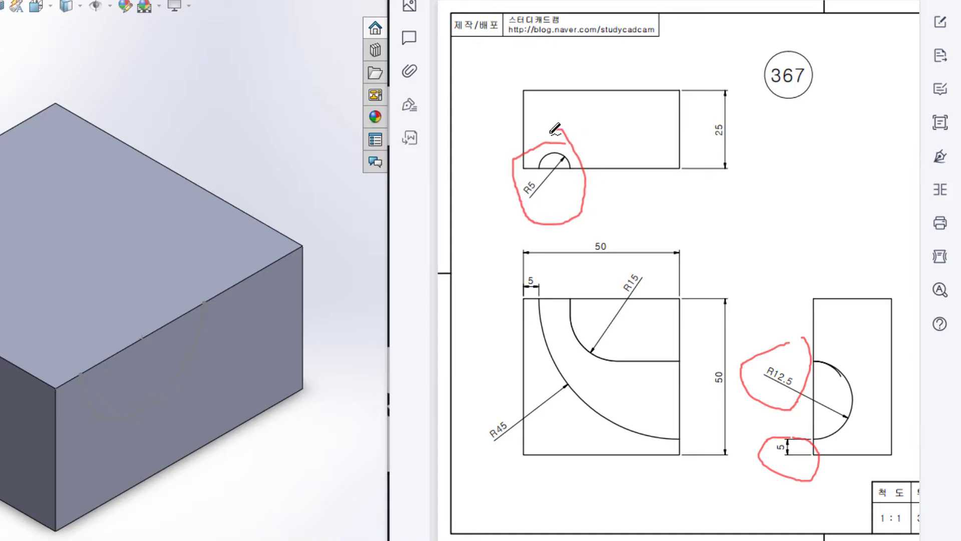
{"action": "mouse_move", "coordinate": [534, 276]}
{"action": "left_mouse_down"}
{"action": "mouse_move", "coordinate": [507, 275]}
{"action": "mouse_move", "coordinate": [537, 299]}
{"action": "mouse_move", "coordinate": [550, 281]}
{"action": "mouse_move", "coordinate": [537, 273]}
{"action": "mouse_move", "coordinate": [524, 321]}
{"action": "left_mouse_up"}
{"action": "left_click_drag", "start_coordinate": [531, 358], "coordinate": [527, 403]}
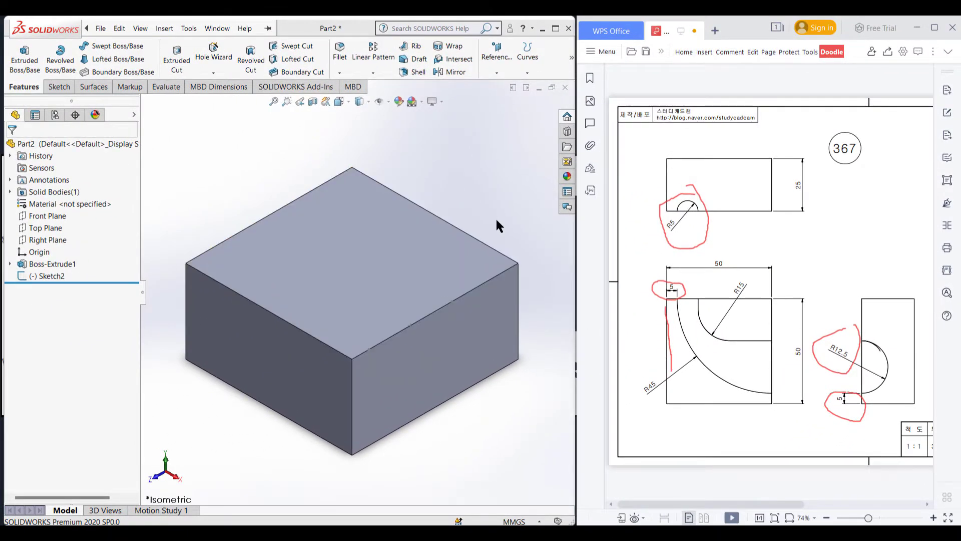
Start a sketch on the block's rear face, parallel to the Front Plane.
{"action": "middle_click_drag", "start_coordinate": [476, 214], "coordinate": [433, 236]}
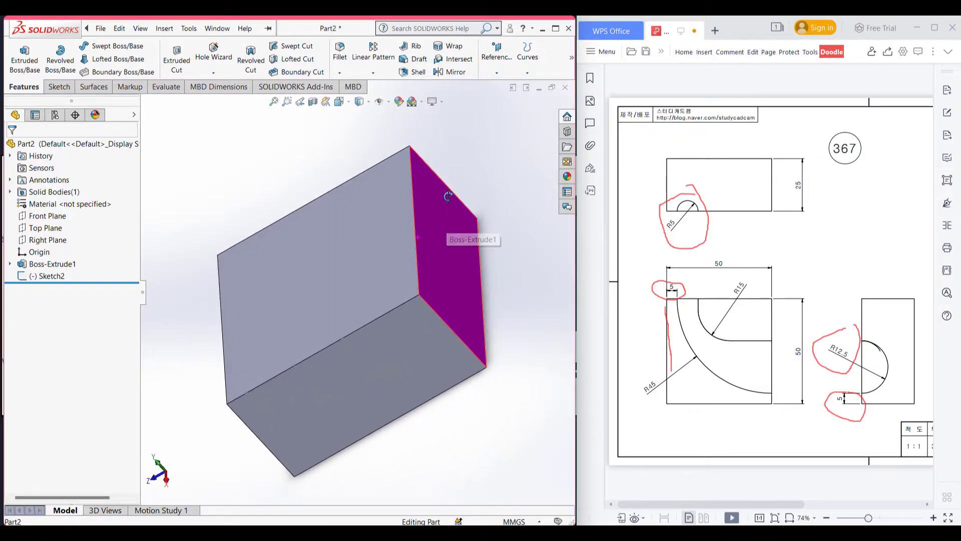
{"action": "left_click", "coordinate": [432, 229]}
{"action": "right_click", "coordinate": [438, 239]}
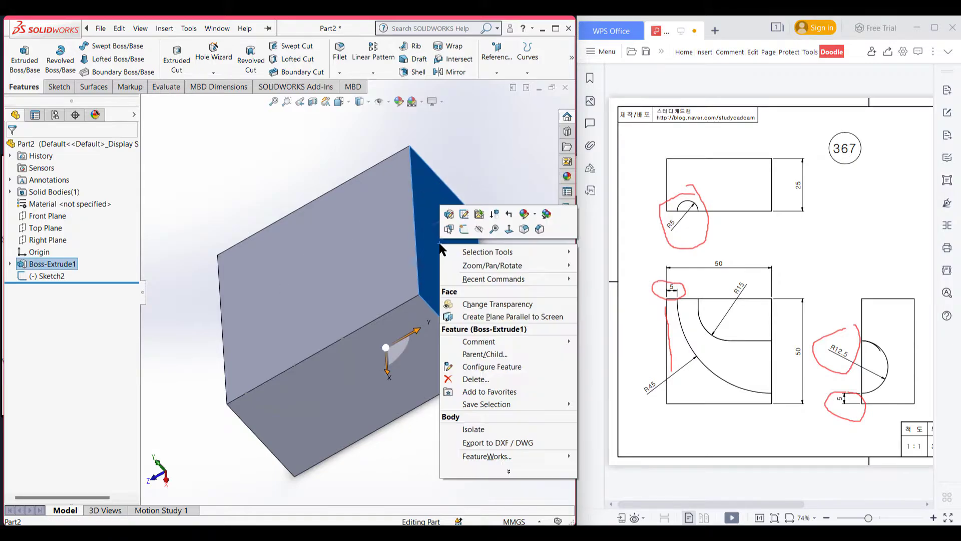
{"action": "left_click", "coordinate": [464, 228]}
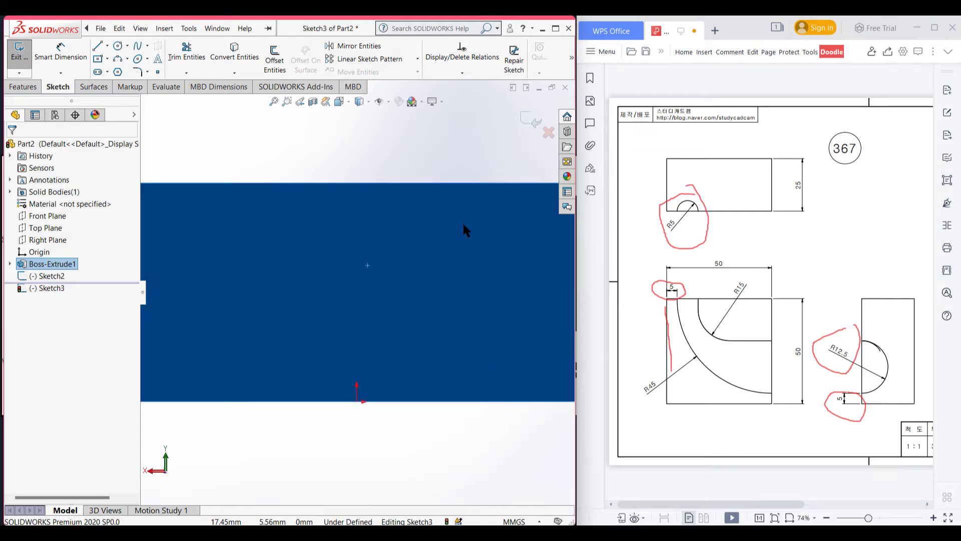
Sketch a 10 mm diameter circle centred on the rear face's upper edge, toward the vertical edge at the R5 channel end.
{"action": "key", "text": "f"}
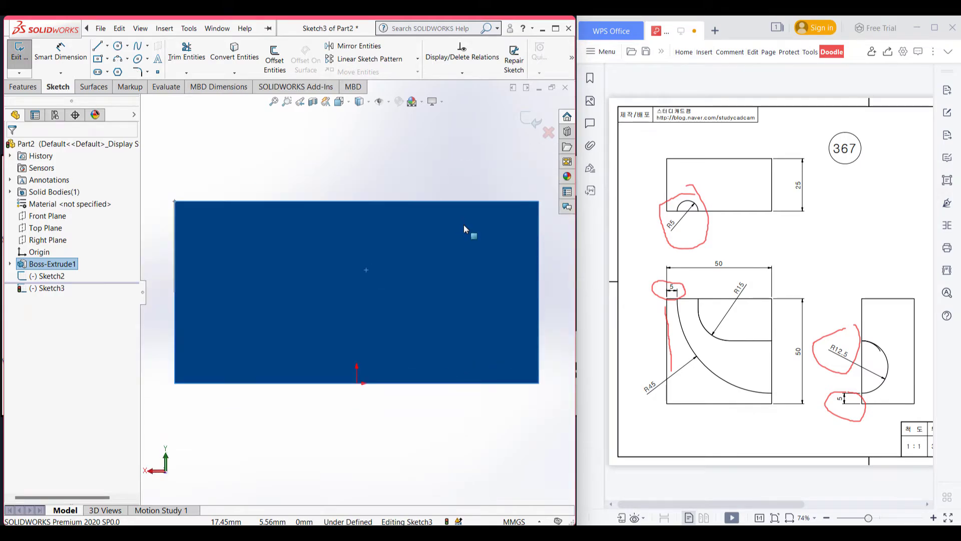
{"action": "left_click", "coordinate": [117, 46]}
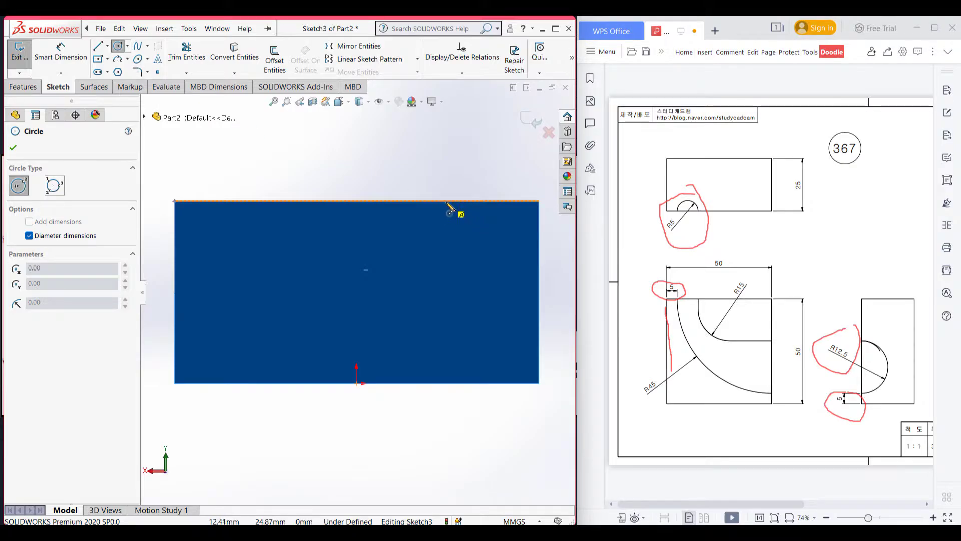
{"action": "left_click", "coordinate": [432, 201]}
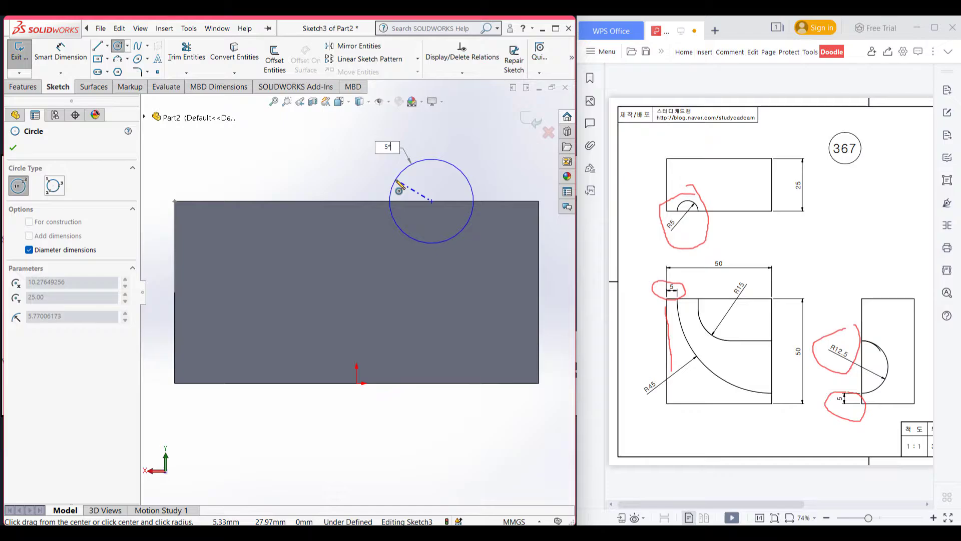
{"action": "key", "text": "Return"}
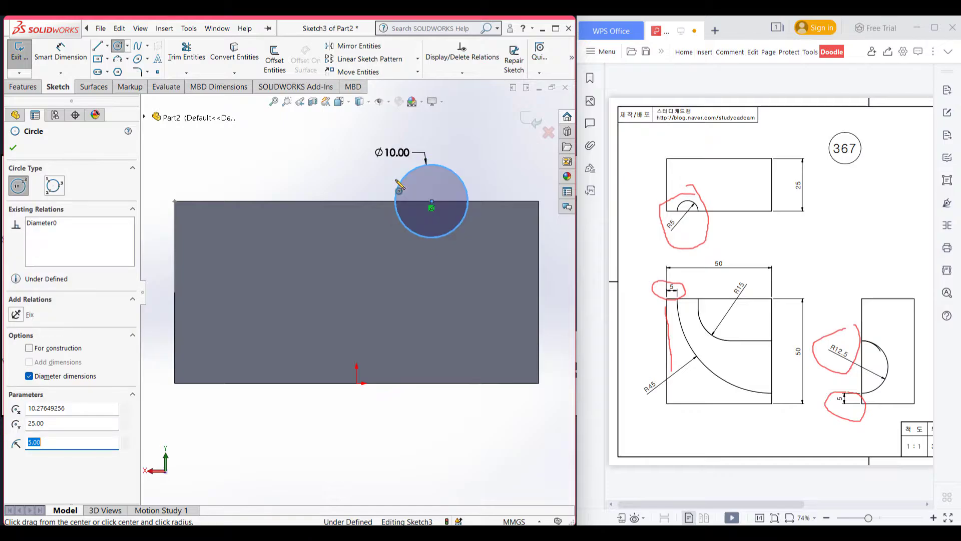
Dimension the circle's centre 5+5 mm from the rear face's nearer vertical edge.
{"action": "left_click", "coordinate": [72, 60]}
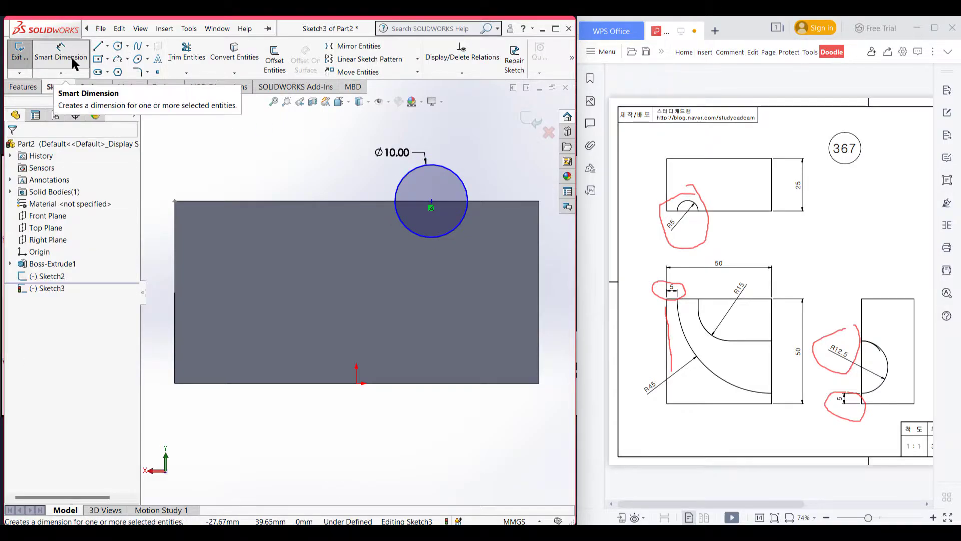
{"action": "left_click", "coordinate": [455, 174]}
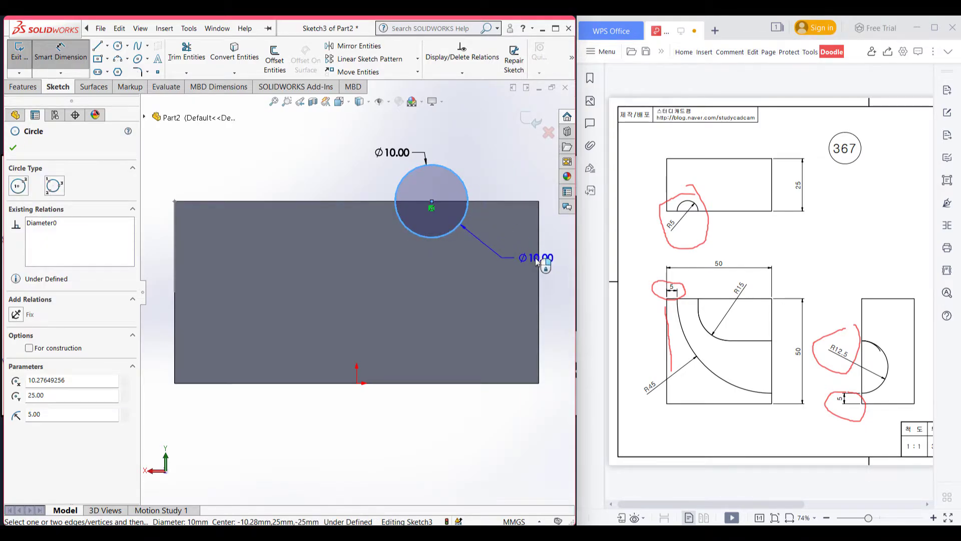
{"action": "left_click", "coordinate": [539, 260]}
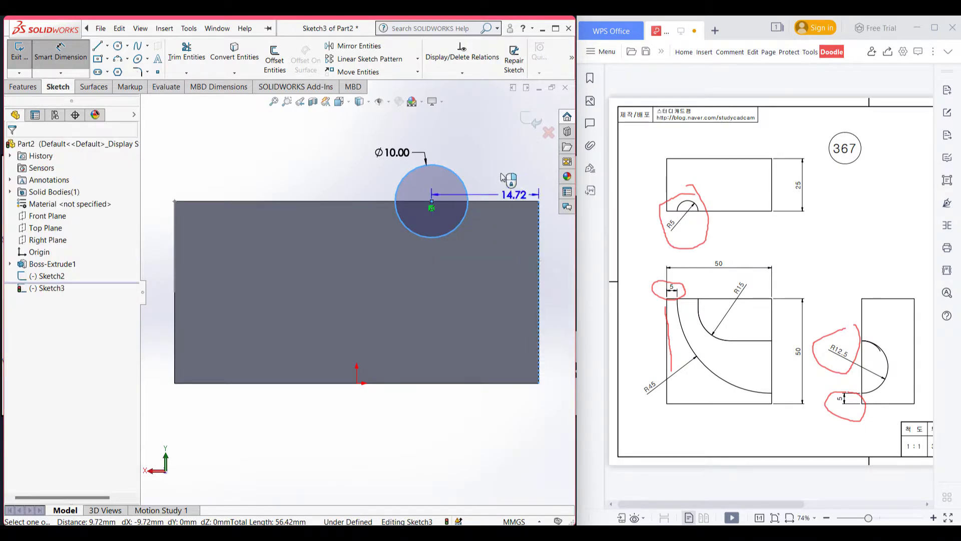
{"action": "left_click", "coordinate": [488, 149]}
{"action": "type", "text": "5"}
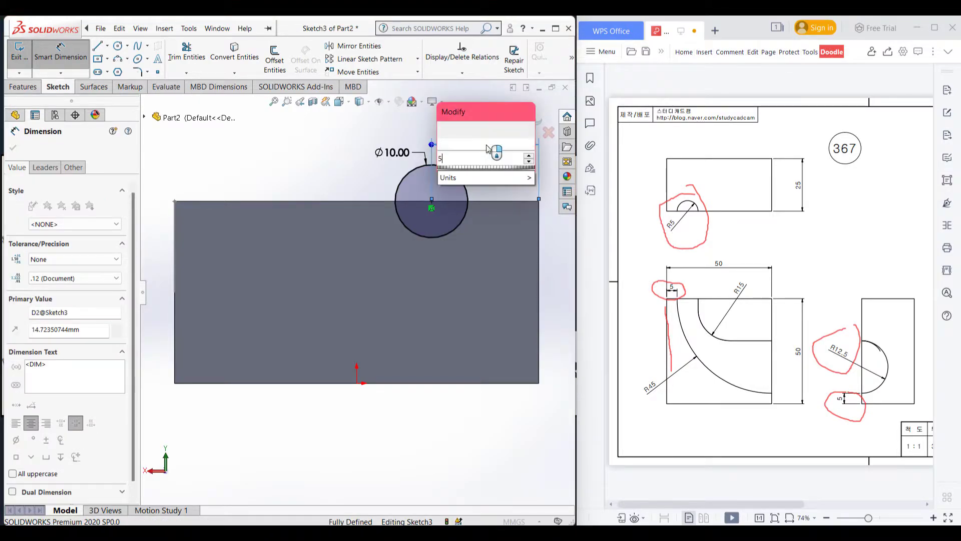
{"action": "type", "text": "+5"}
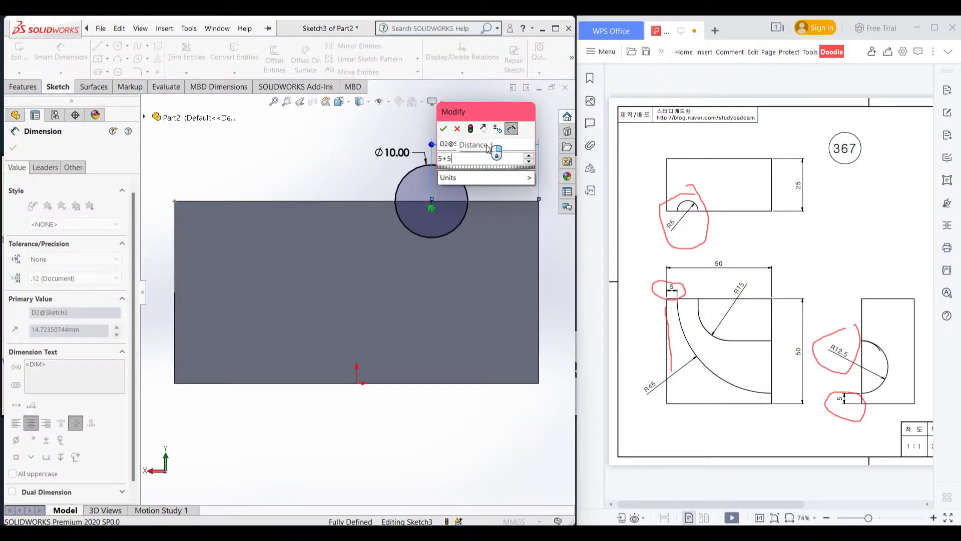
{"action": "key", "text": "Return"}
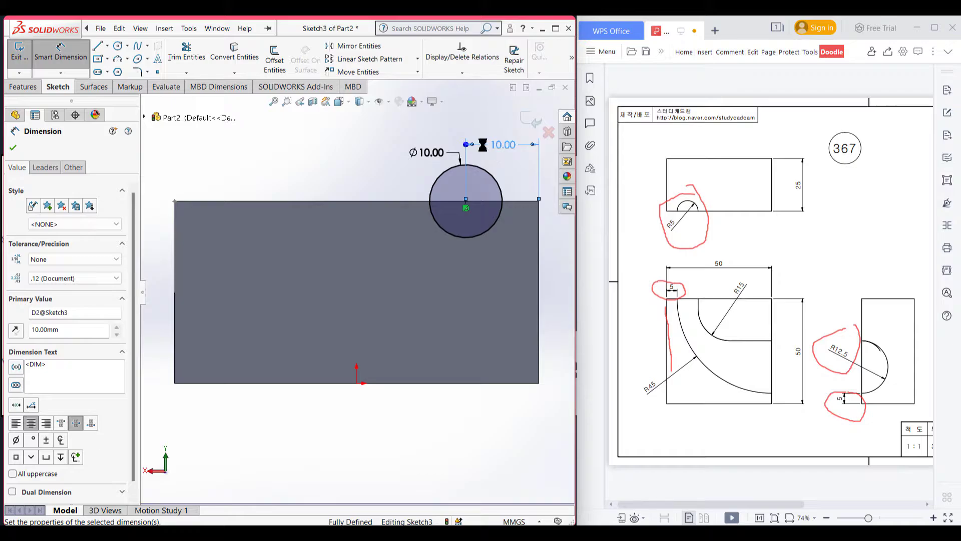
{"action": "left_click", "coordinate": [13, 147]}
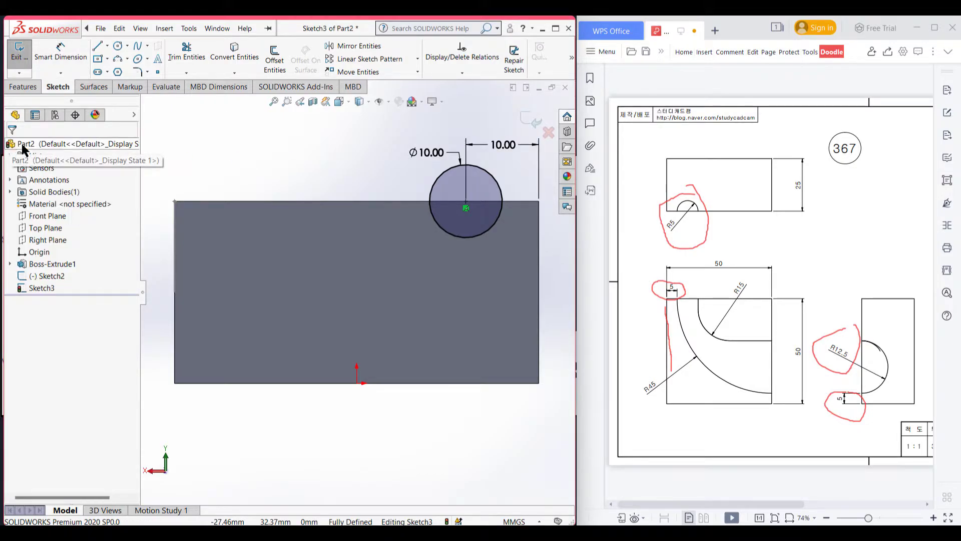
Convert the rear face's upper edge into the sketch, trim the geometry to the circle's lower semicircular arc, and close the sketch.
{"action": "left_click", "coordinate": [222, 200]}
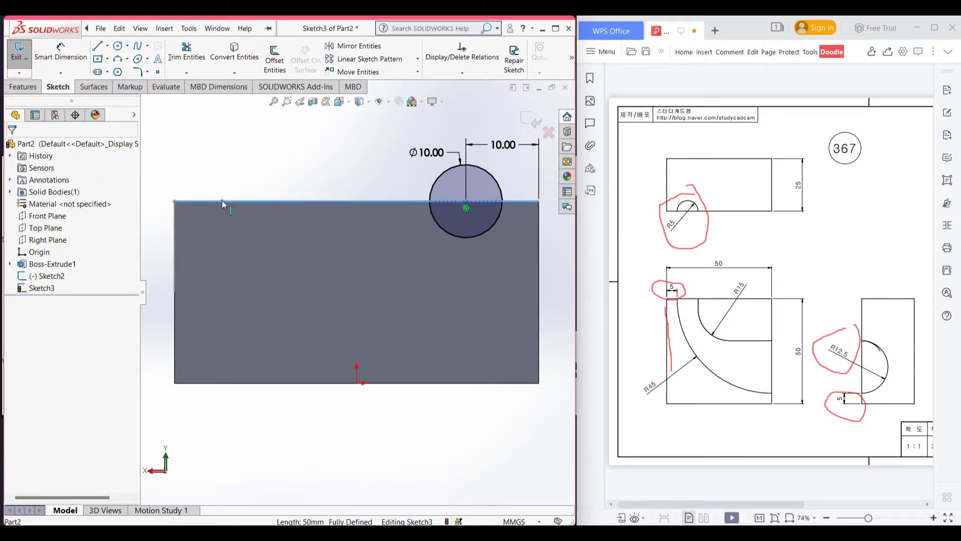
{"action": "left_click", "coordinate": [235, 55]}
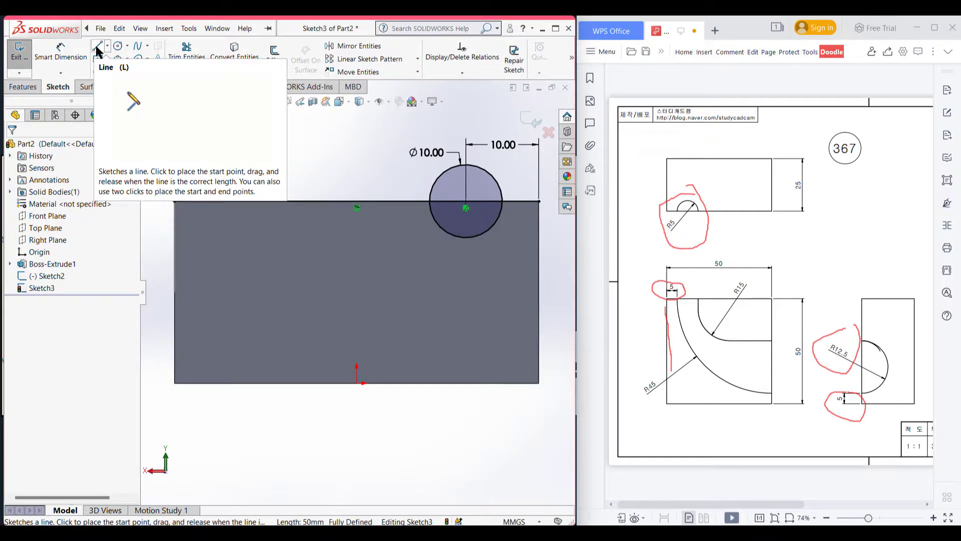
{"action": "left_click", "coordinate": [188, 64]}
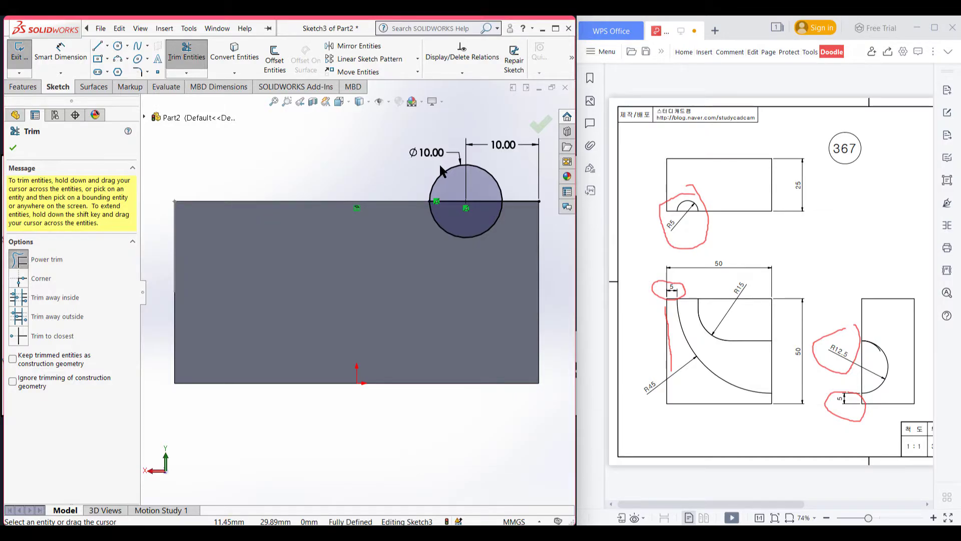
{"action": "left_click_drag", "start_coordinate": [430, 193], "coordinate": [463, 181]}
{"action": "left_click_drag", "start_coordinate": [544, 196], "coordinate": [529, 206]}
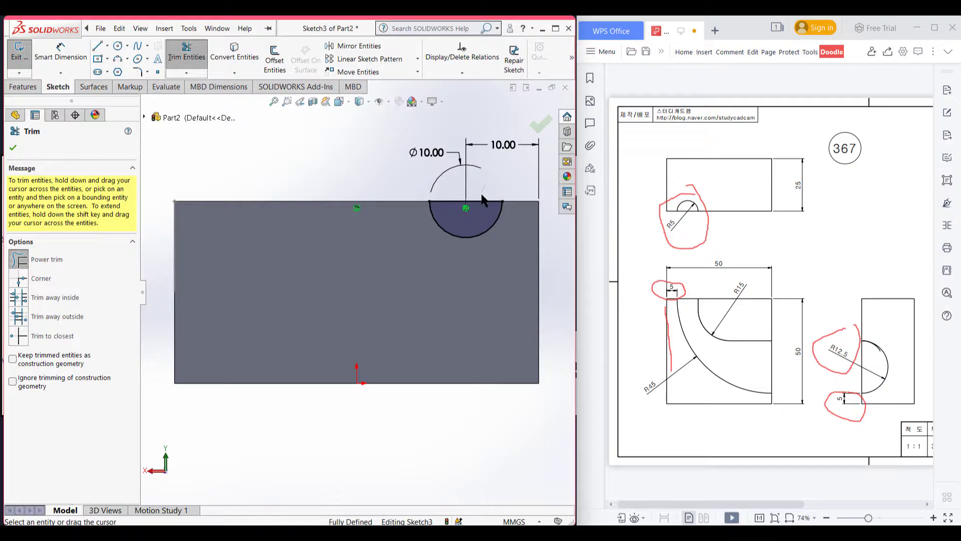
{"action": "left_click_drag", "start_coordinate": [483, 186], "coordinate": [473, 205]}
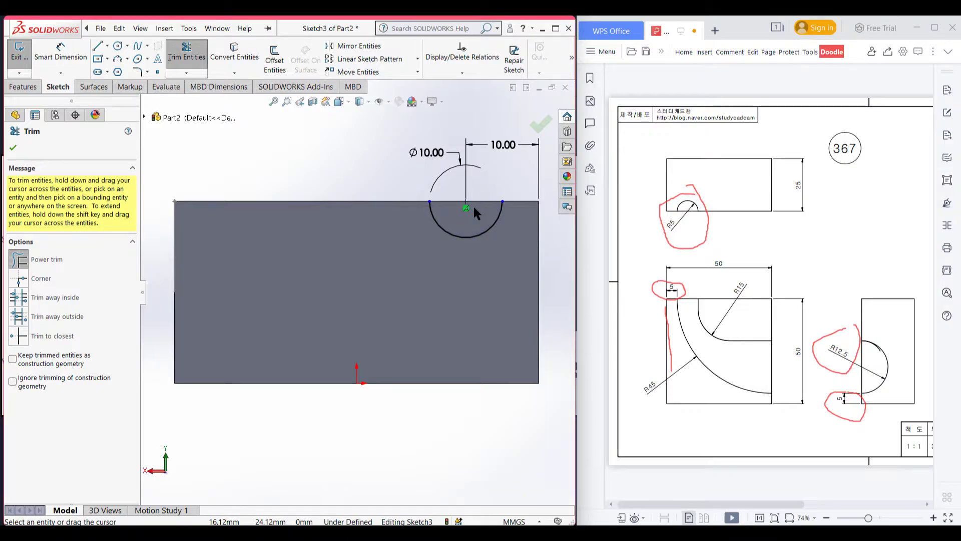
{"action": "left_click", "coordinate": [13, 147]}
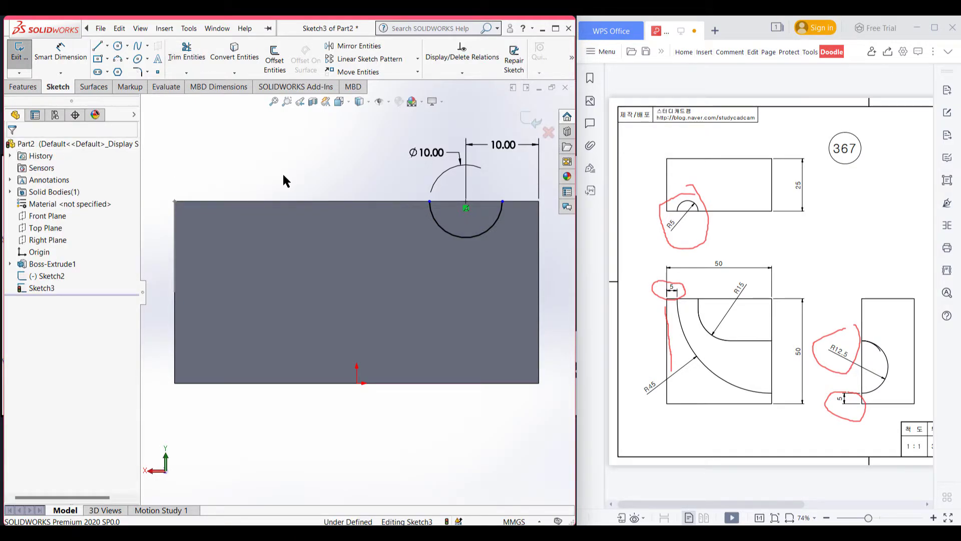
{"action": "key", "text": "ctrl+7"}
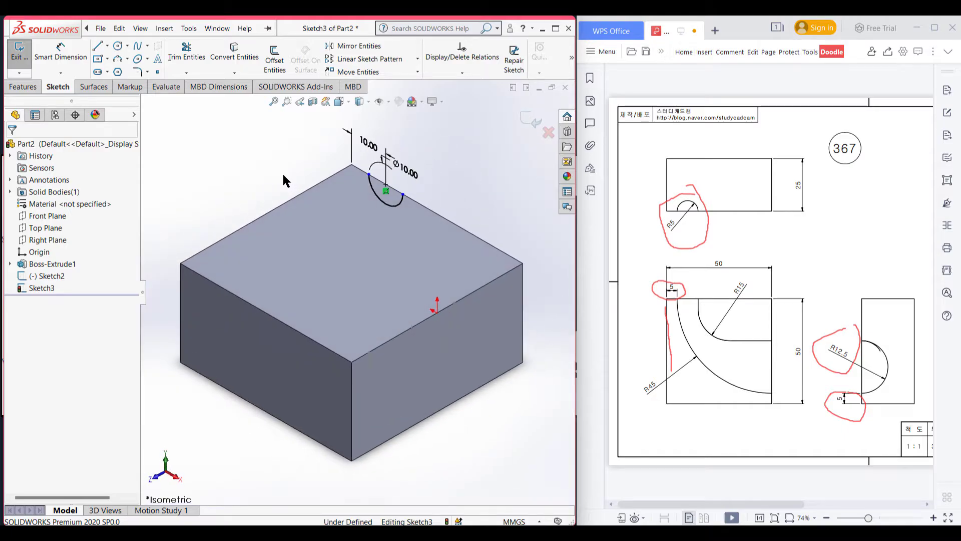
{"action": "left_click", "coordinate": [522, 119]}
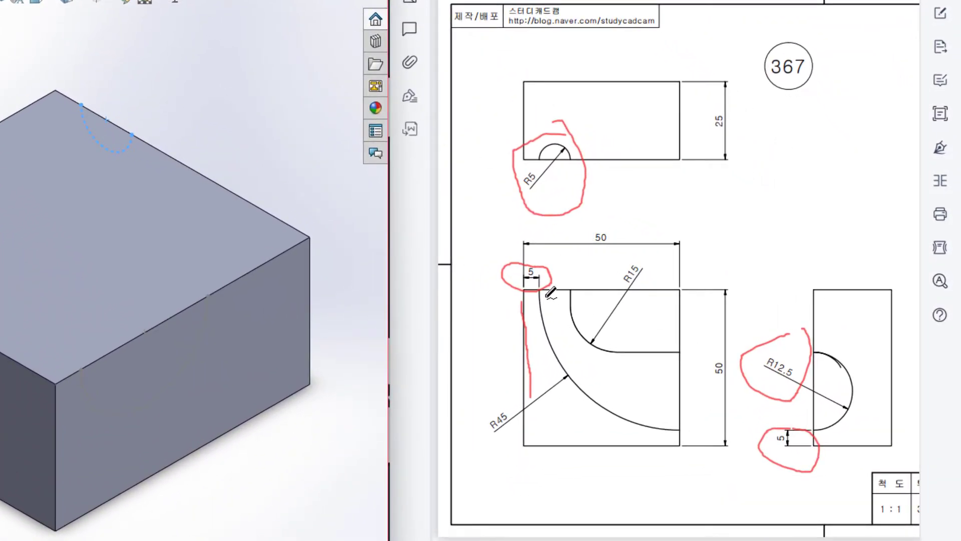
Trace the R45 arc on the reference drawing, circle its radius label, and mark the block edges at both arc ends.
{"action": "mouse_move", "coordinate": [543, 293]}
{"action": "left_mouse_down"}
{"action": "mouse_move", "coordinate": [591, 400]}
{"action": "mouse_move", "coordinate": [675, 434]}
{"action": "left_mouse_up"}
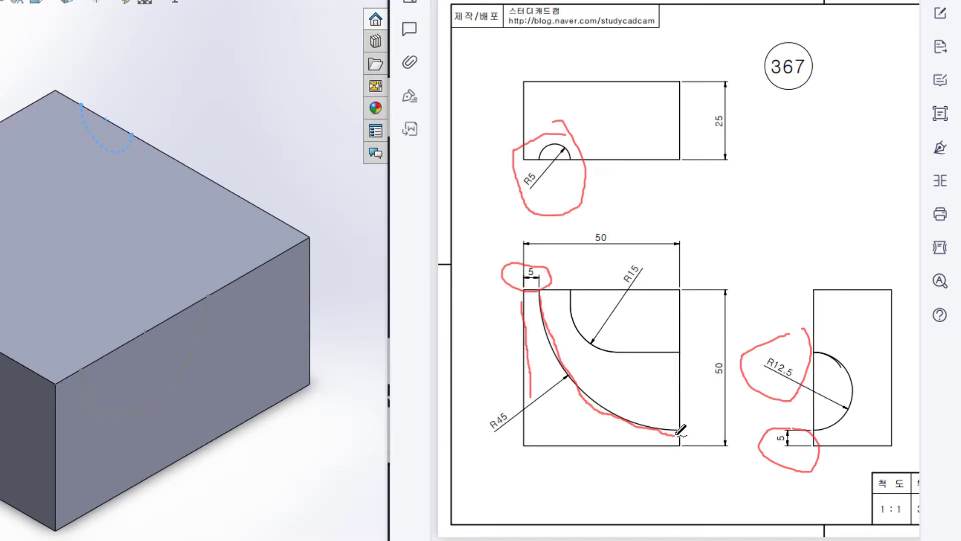
{"action": "mouse_move", "coordinate": [516, 410]}
{"action": "left_mouse_down"}
{"action": "mouse_move", "coordinate": [494, 411]}
{"action": "mouse_move", "coordinate": [478, 444]}
{"action": "mouse_move", "coordinate": [509, 444]}
{"action": "mouse_move", "coordinate": [514, 411]}
{"action": "left_mouse_up"}
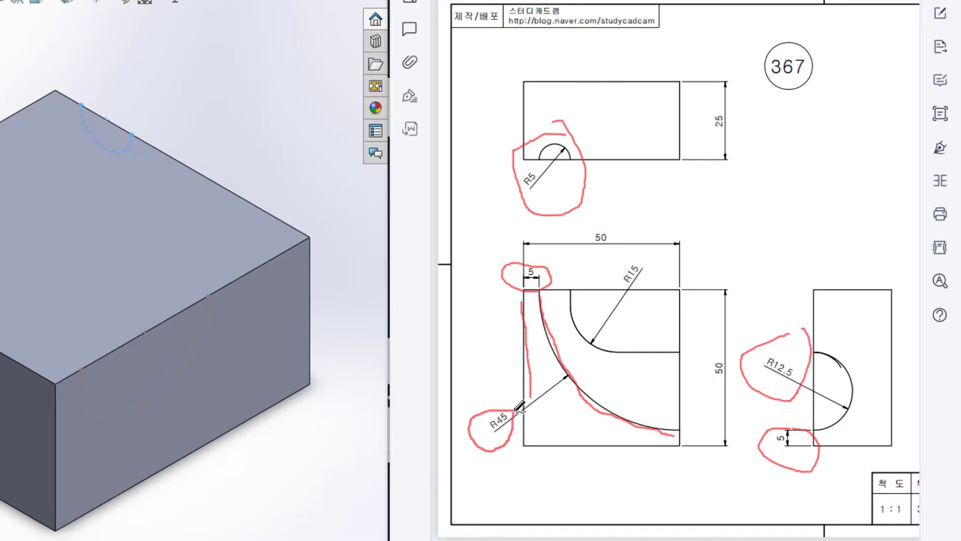
{"action": "left_click_drag", "start_coordinate": [681, 429], "coordinate": [682, 459]}
{"action": "left_click_drag", "start_coordinate": [508, 293], "coordinate": [556, 293]}
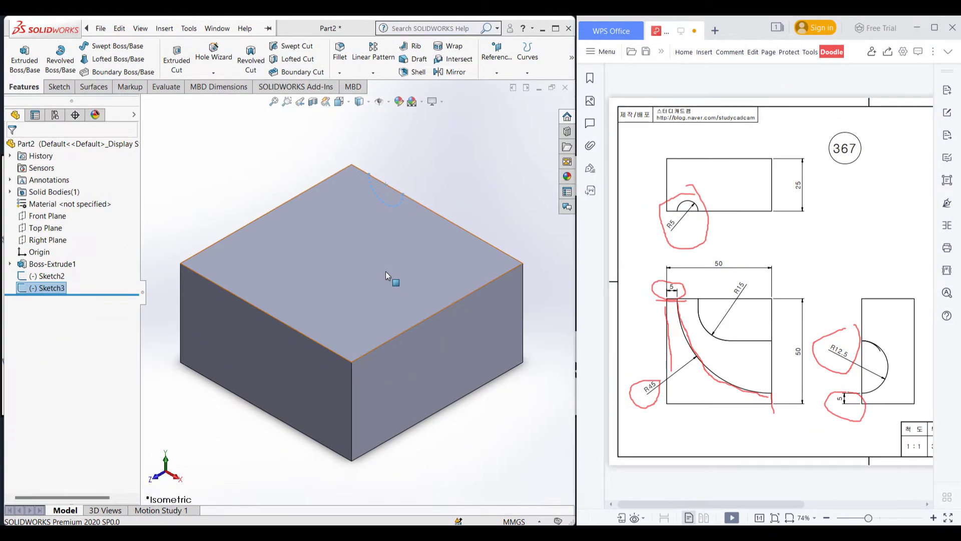
Start a sketch on the block's 50 x 50 mm top face and view it face-on.
{"action": "left_click", "coordinate": [389, 244]}
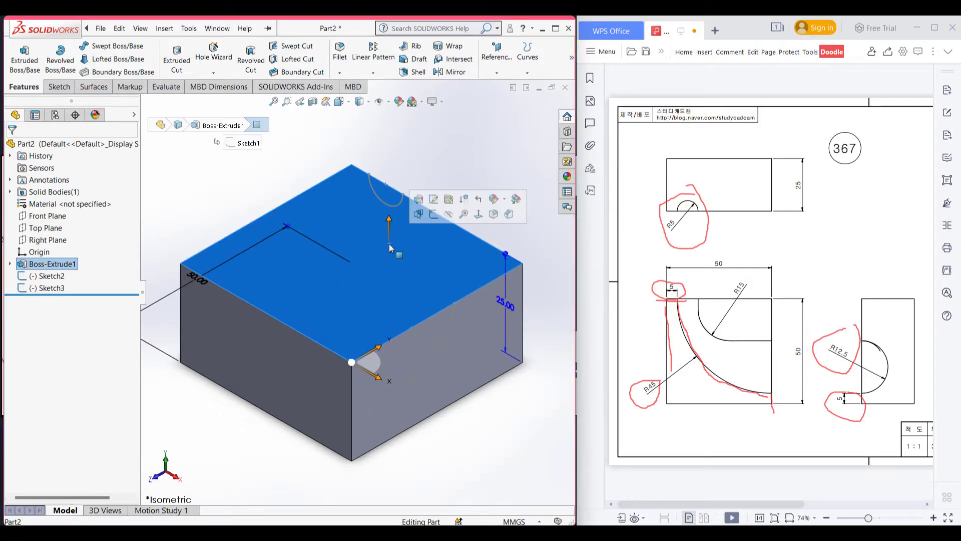
{"action": "right_click", "coordinate": [368, 275]}
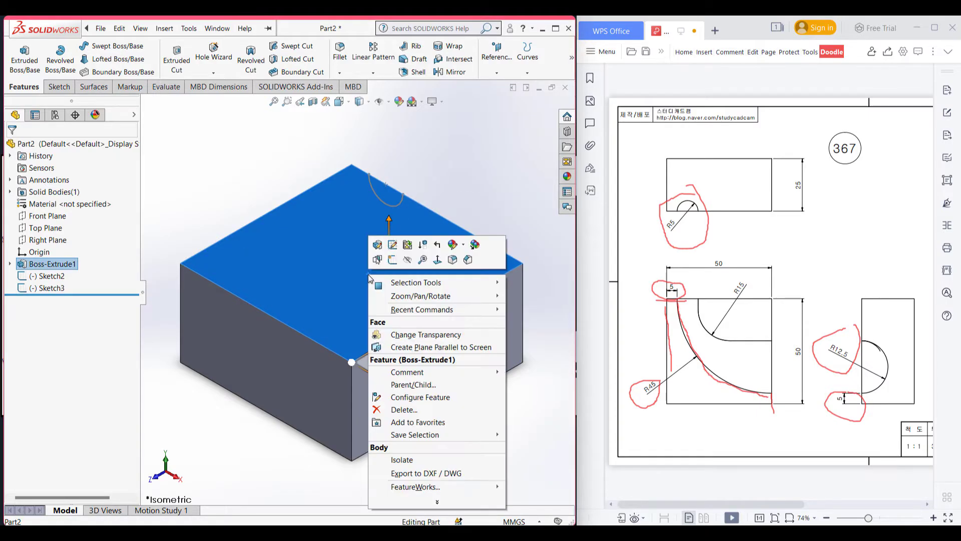
{"action": "left_click", "coordinate": [393, 259]}
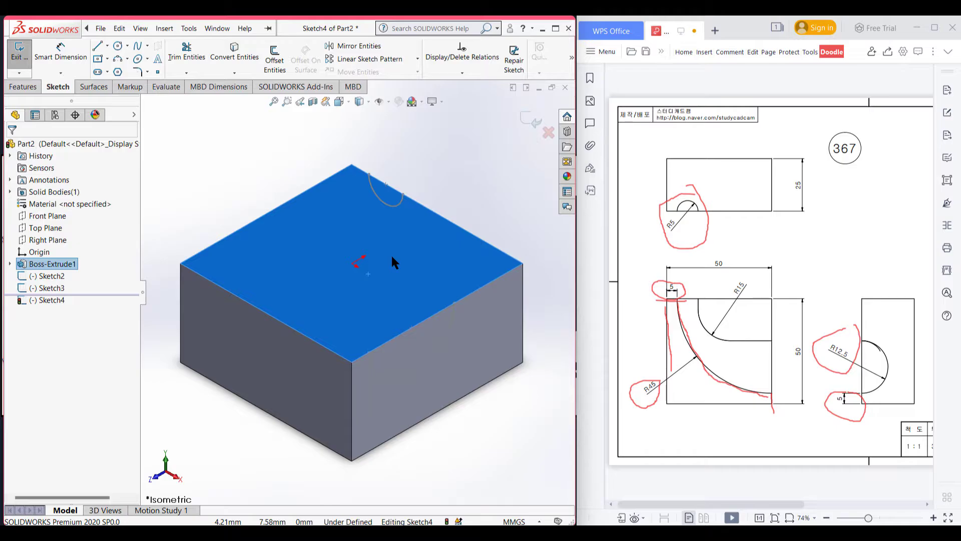
{"action": "key", "text": "ctrl+8"}
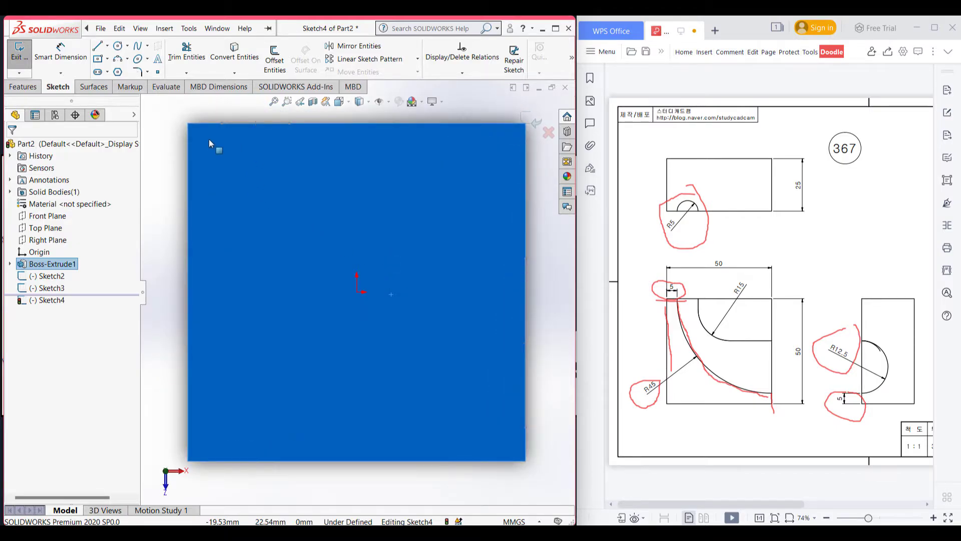
{"action": "left_click", "coordinate": [178, 142]}
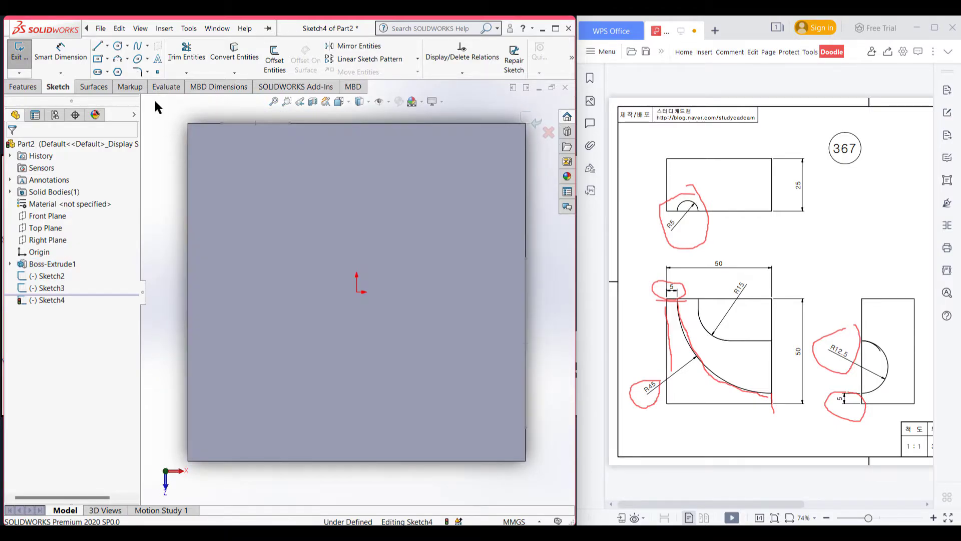
Place sketch points at the outer ends of the two semicircular profiles, at X -20, Y 25 and X 25, Y -20.
{"action": "left_click", "coordinate": [158, 73]}
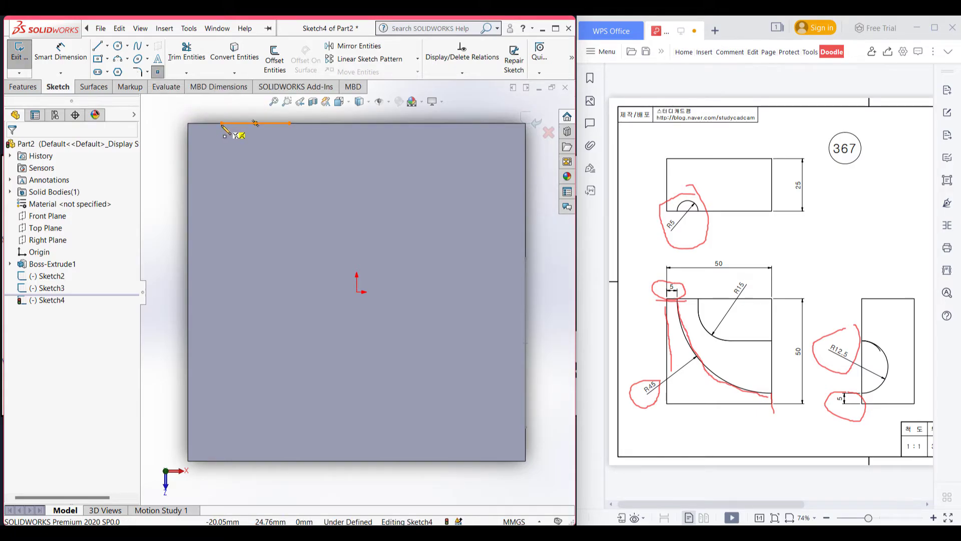
{"action": "left_click", "coordinate": [223, 123]}
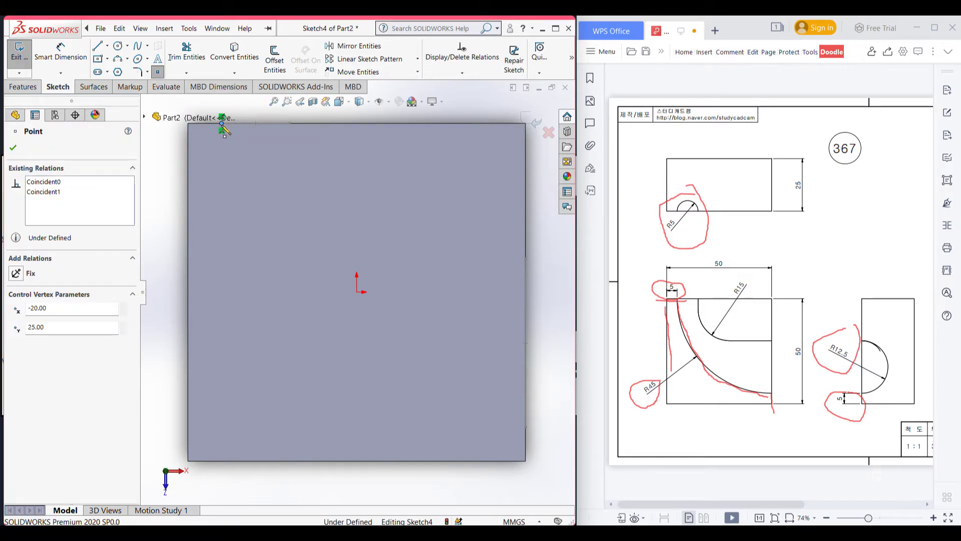
{"action": "left_click", "coordinate": [525, 428]}
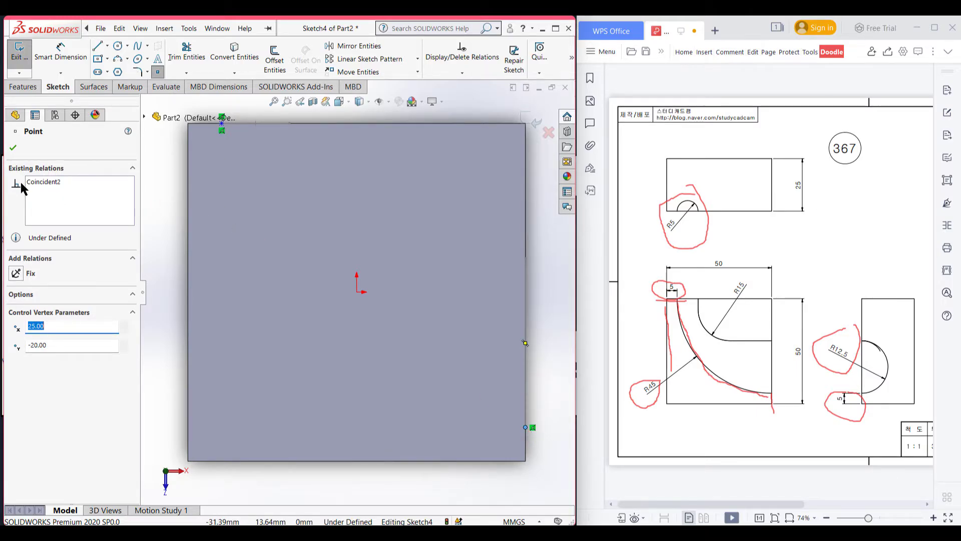
{"action": "left_click", "coordinate": [14, 148]}
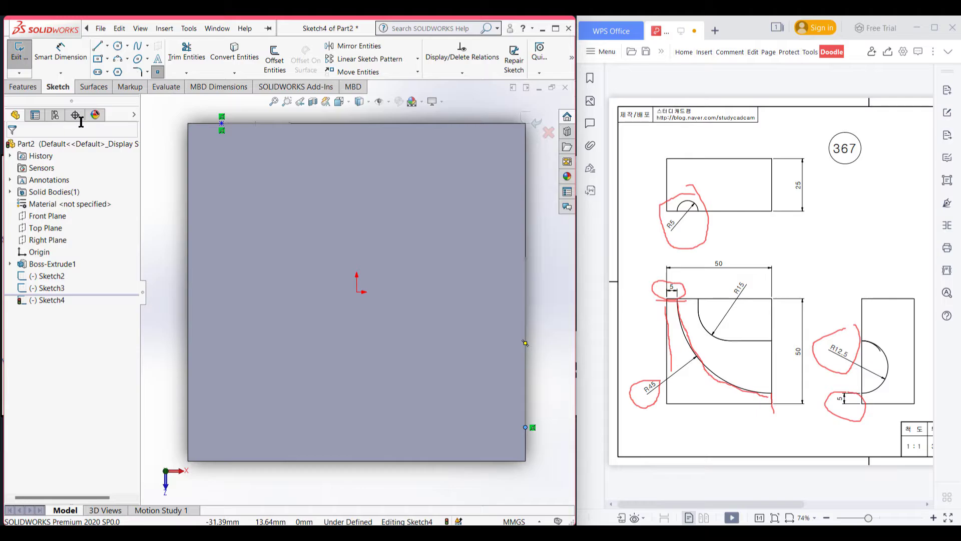
{"action": "left_click", "coordinate": [168, 156]}
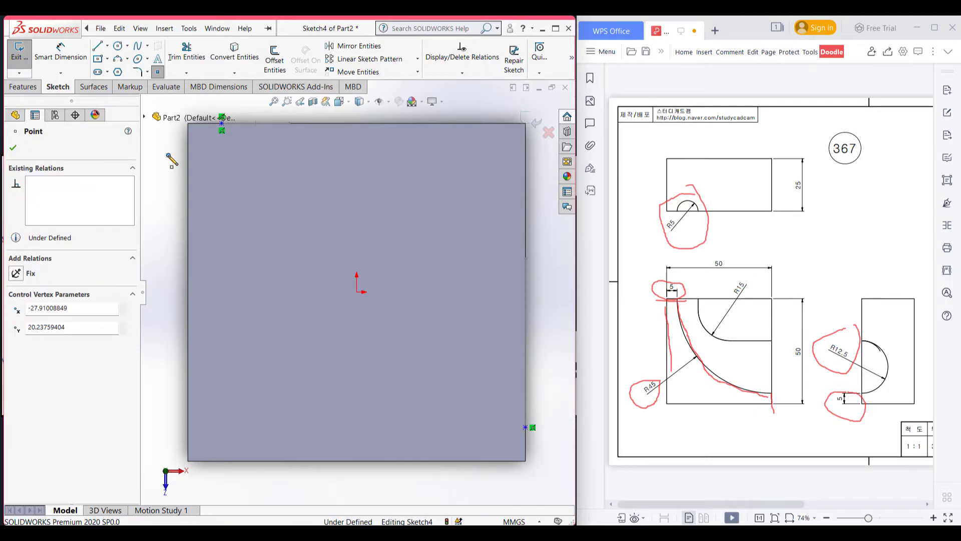
{"action": "key", "text": "ctrl+z"}
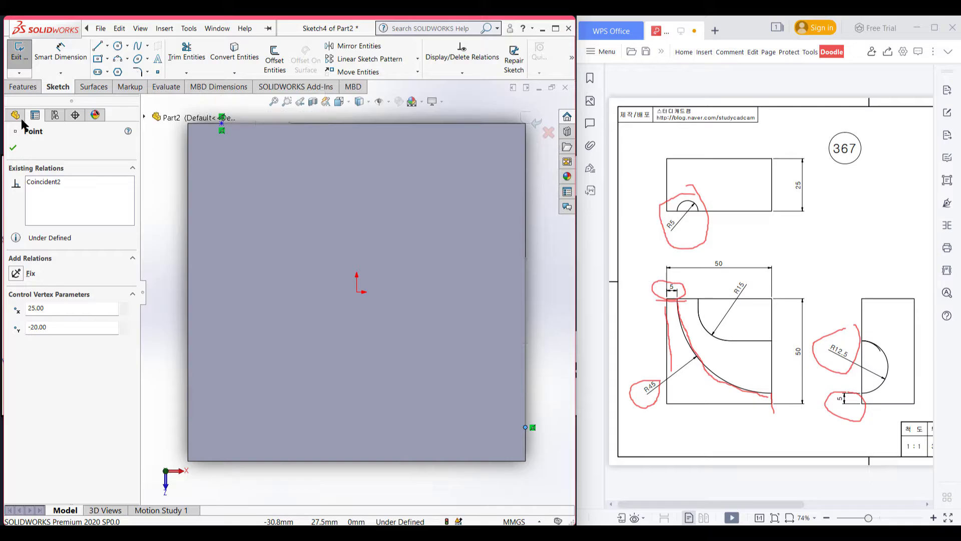
{"action": "left_click", "coordinate": [13, 147]}
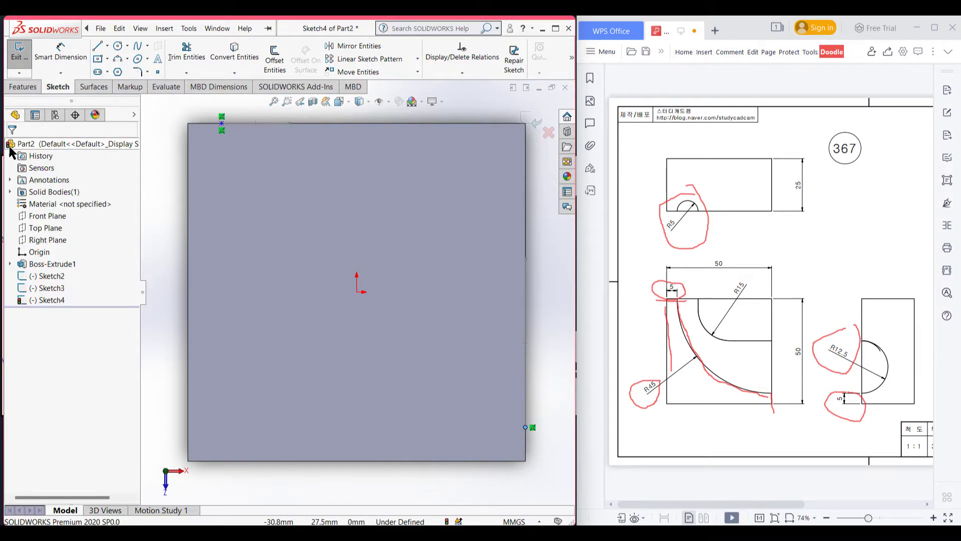
Draw a three-point arc of radius 45 mm between the two sketch points on the top face, and close the sketch.
{"action": "left_click", "coordinate": [127, 59]}
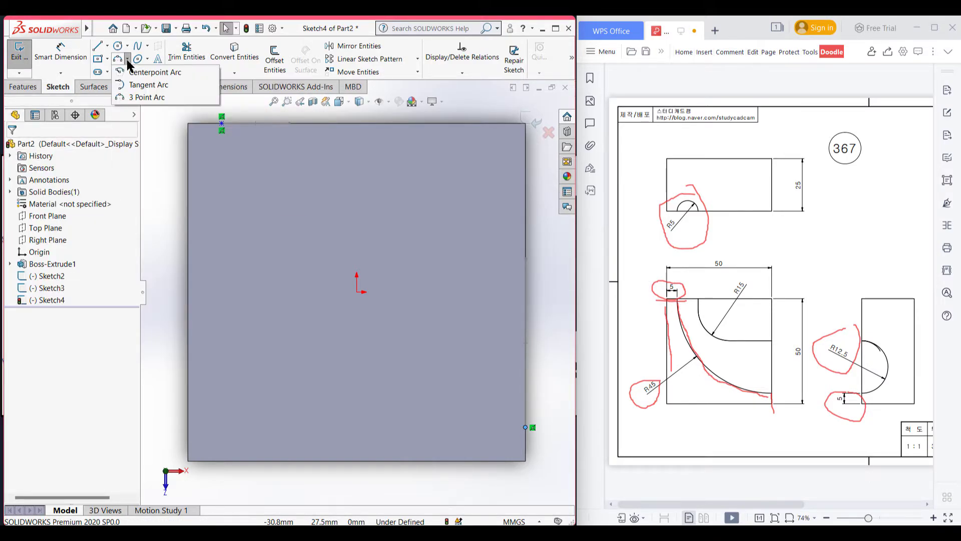
{"action": "left_click", "coordinate": [146, 96]}
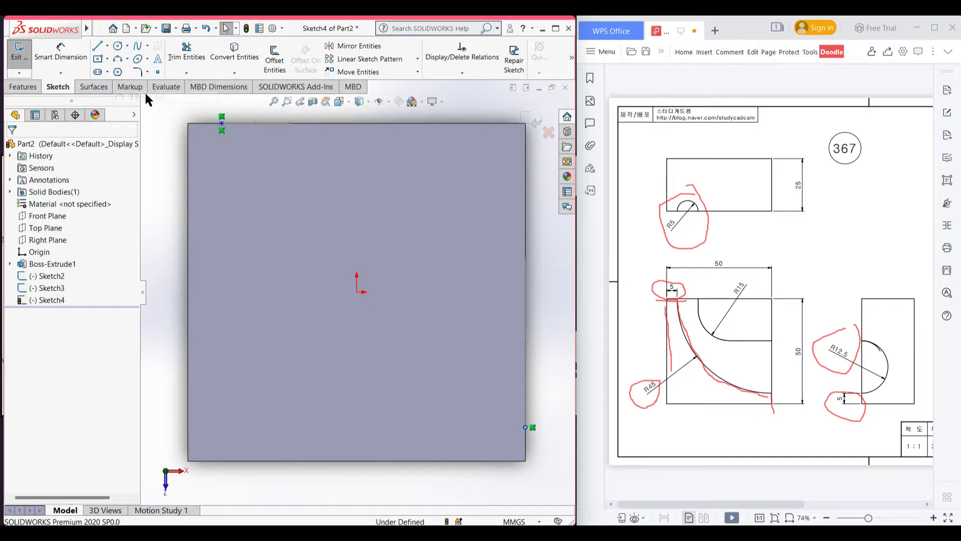
{"action": "left_click", "coordinate": [222, 123]}
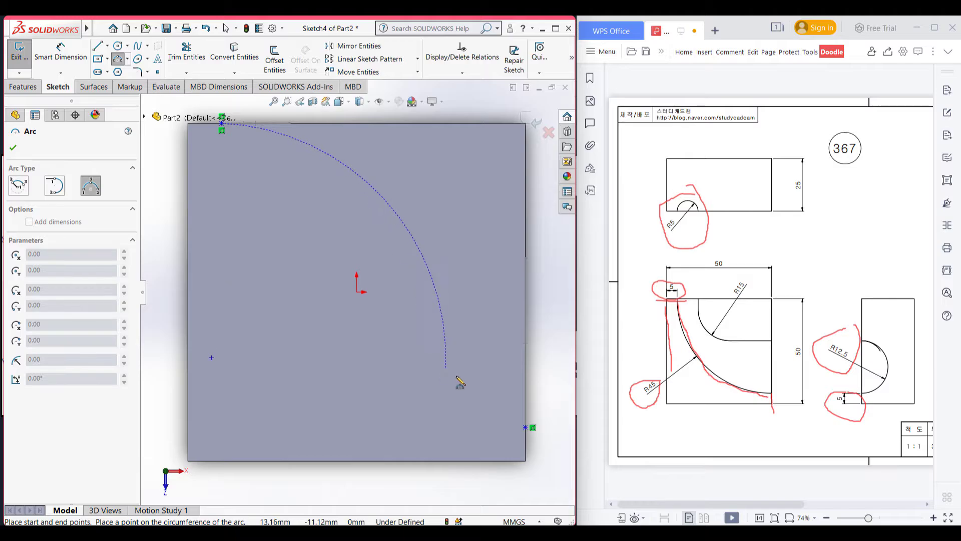
{"action": "left_click", "coordinate": [525, 428]}
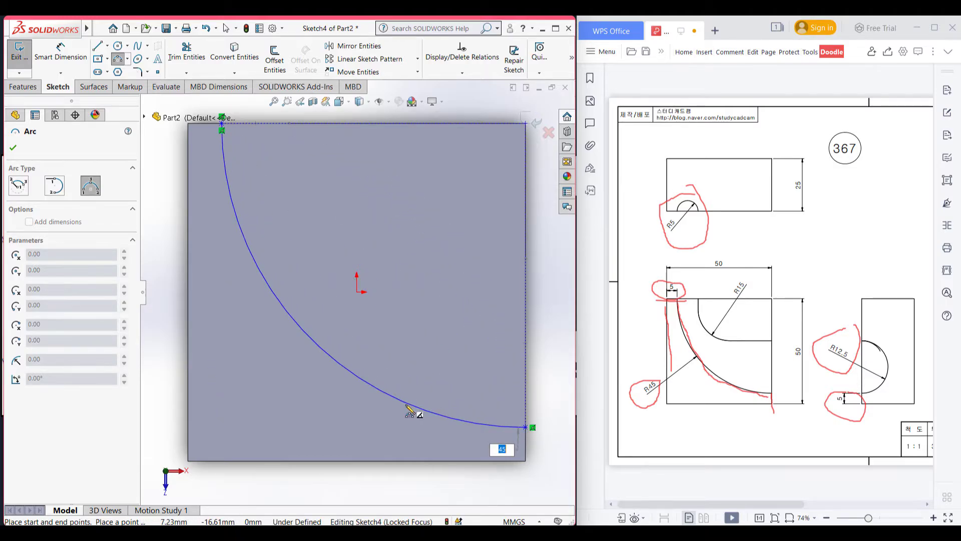
{"action": "key", "text": "Return"}
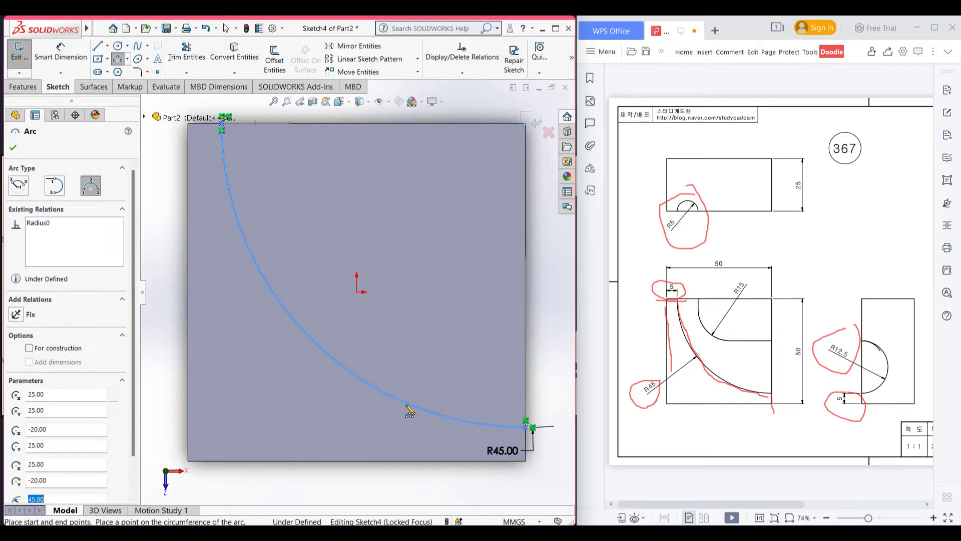
{"action": "left_click", "coordinate": [13, 148]}
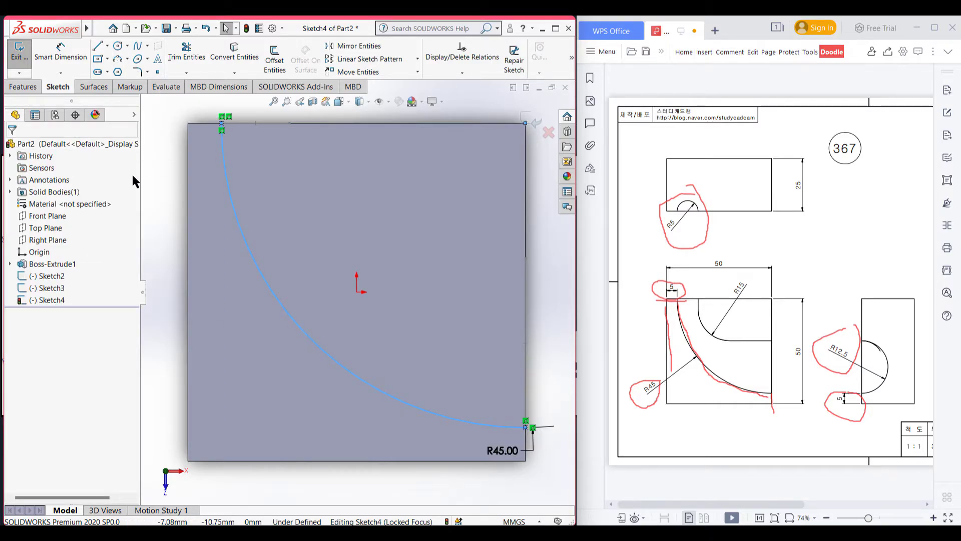
{"action": "key", "text": "ctrl+7"}
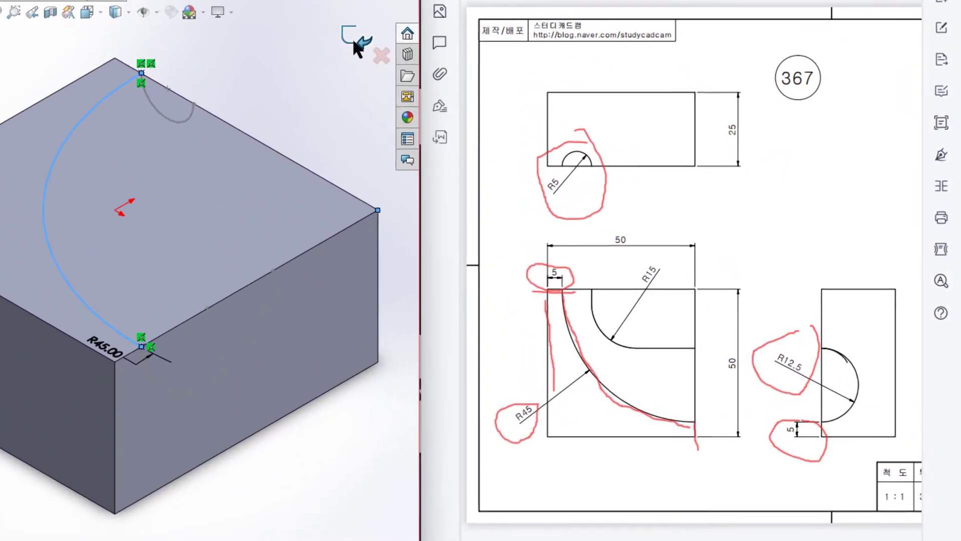
{"action": "left_click", "coordinate": [324, 25]}
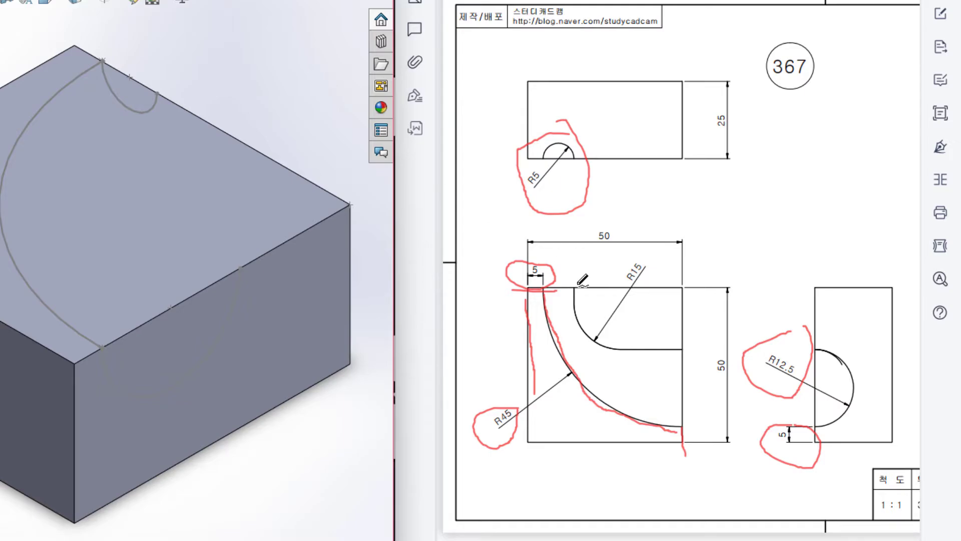
Trace the inner channel edge on the reference drawing and circle its rounded corner and the R15 label.
{"action": "mouse_move", "coordinate": [576, 289]}
{"action": "left_mouse_down"}
{"action": "mouse_move", "coordinate": [592, 355]}
{"action": "mouse_move", "coordinate": [688, 358]}
{"action": "left_mouse_up"}
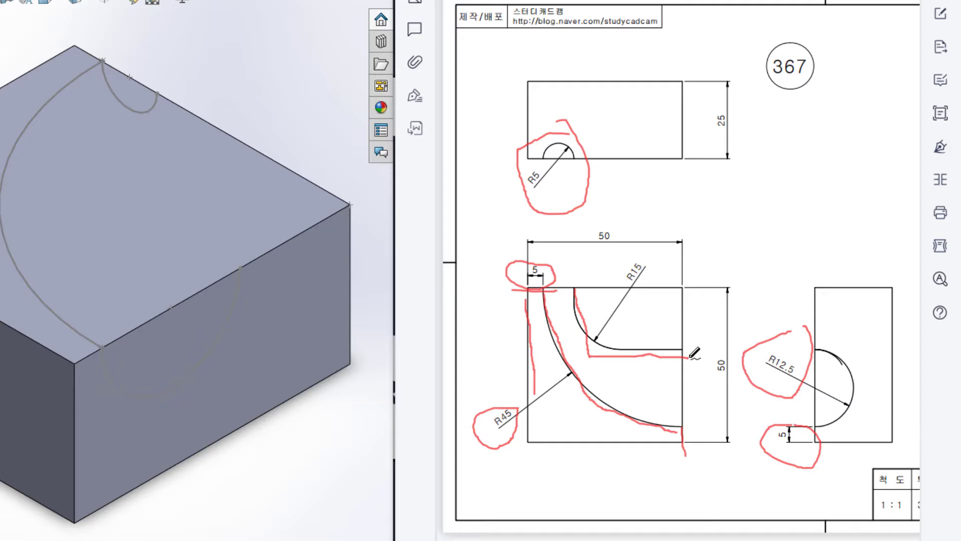
{"action": "mouse_move", "coordinate": [602, 336]}
{"action": "left_mouse_down"}
{"action": "mouse_move", "coordinate": [586, 367]}
{"action": "mouse_move", "coordinate": [606, 337]}
{"action": "left_mouse_up"}
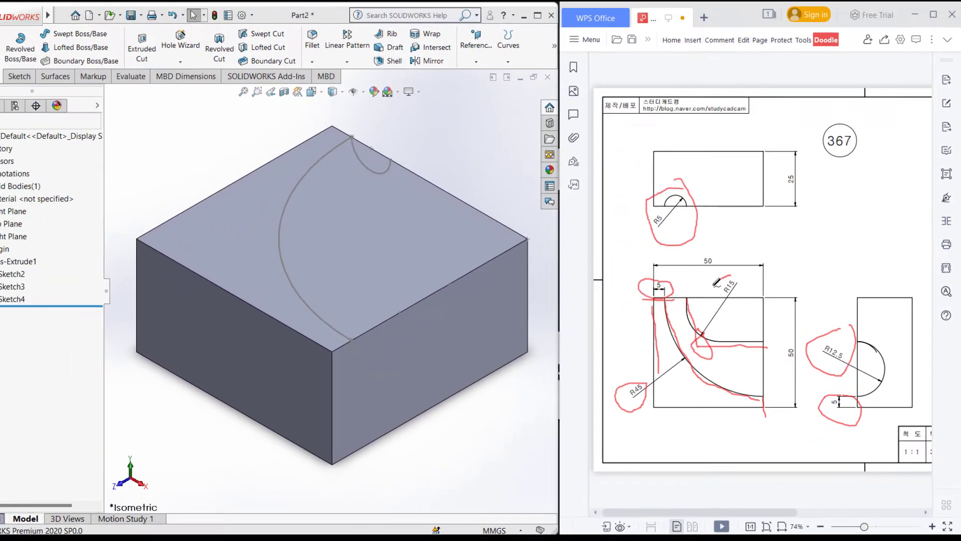
{"action": "mouse_move", "coordinate": [655, 260]}
{"action": "left_mouse_down"}
{"action": "mouse_move", "coordinate": [639, 303]}
{"action": "mouse_move", "coordinate": [651, 248]}
{"action": "left_mouse_up"}
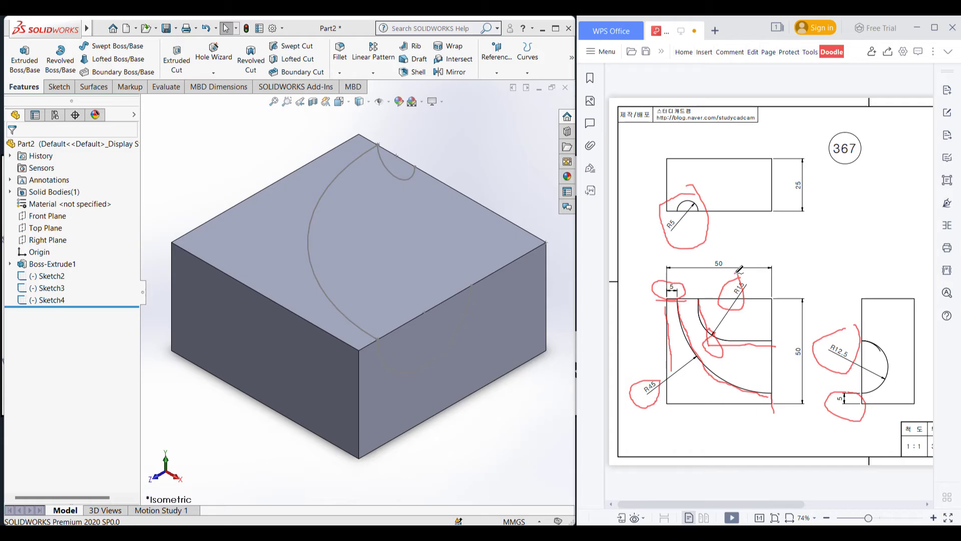
Start a new sketch on the block's top face.
{"action": "left_click", "coordinate": [434, 242]}
{"action": "left_click", "coordinate": [429, 249]}
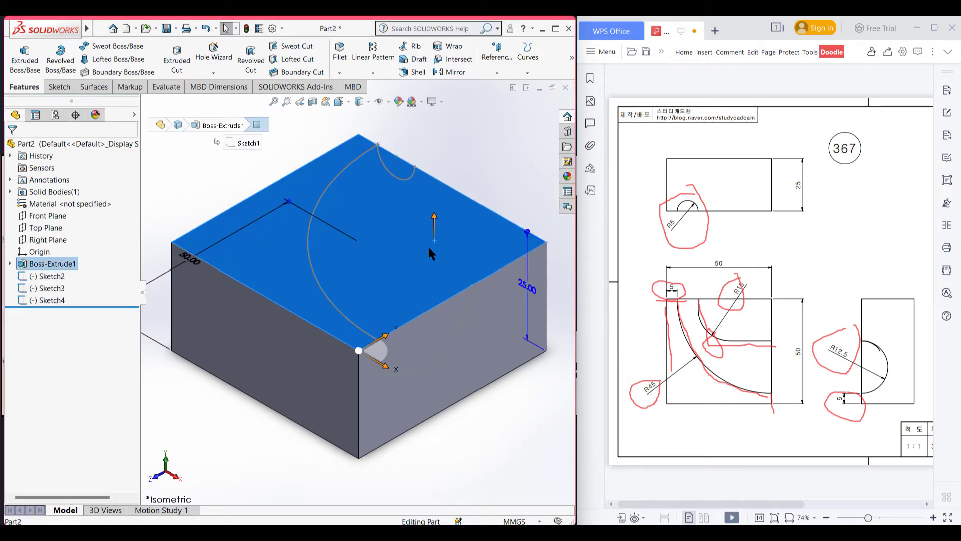
{"action": "right_click", "coordinate": [425, 258]}
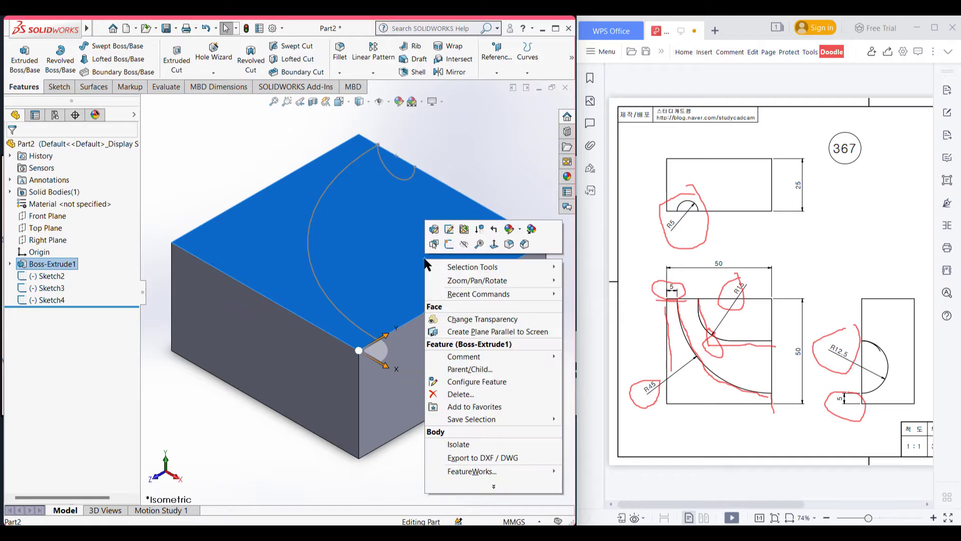
{"action": "left_click", "coordinate": [448, 246]}
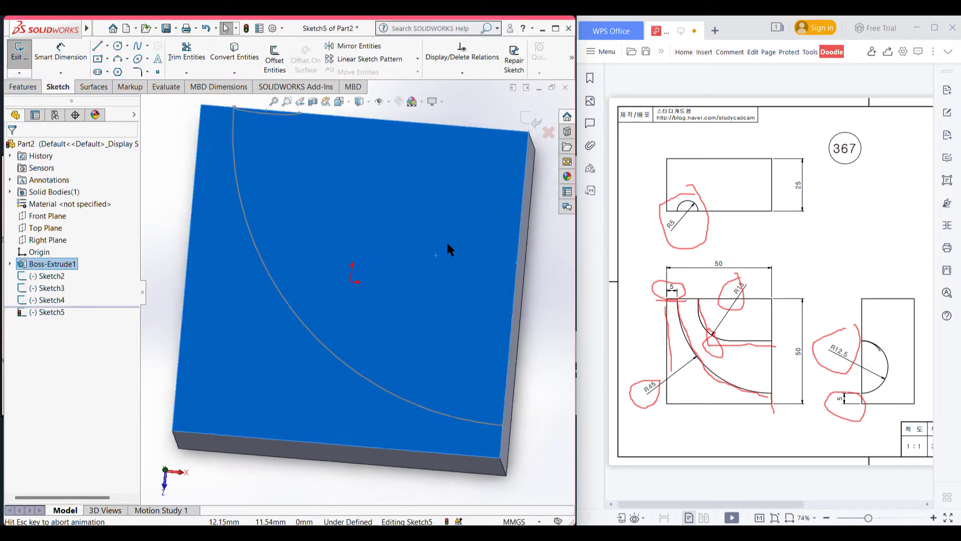
{"action": "left_click", "coordinate": [172, 193]}
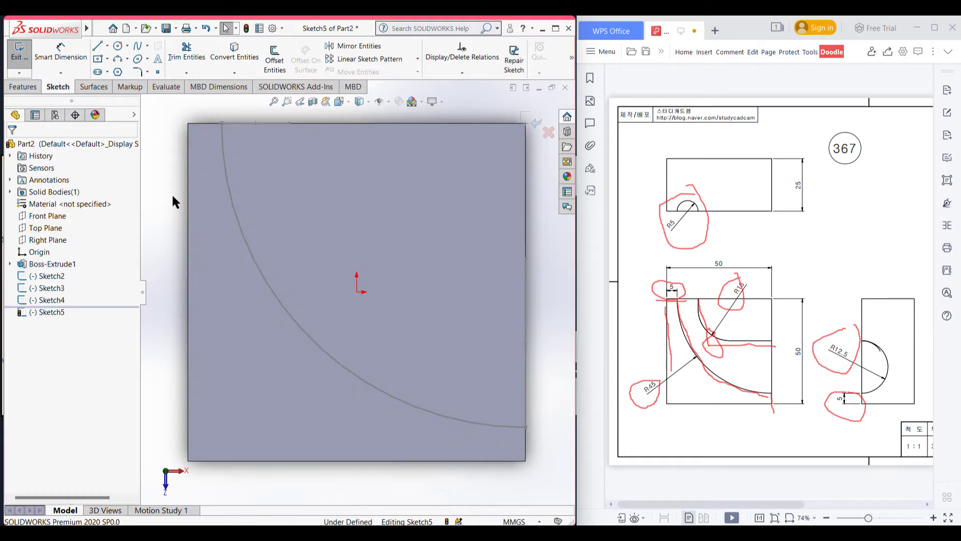
Draw a 35 x 20 mm corner rectangle on the top face, with opposite corners at X 25, Y 5 and X -10, Y 25.
{"action": "left_click", "coordinate": [106, 57]}
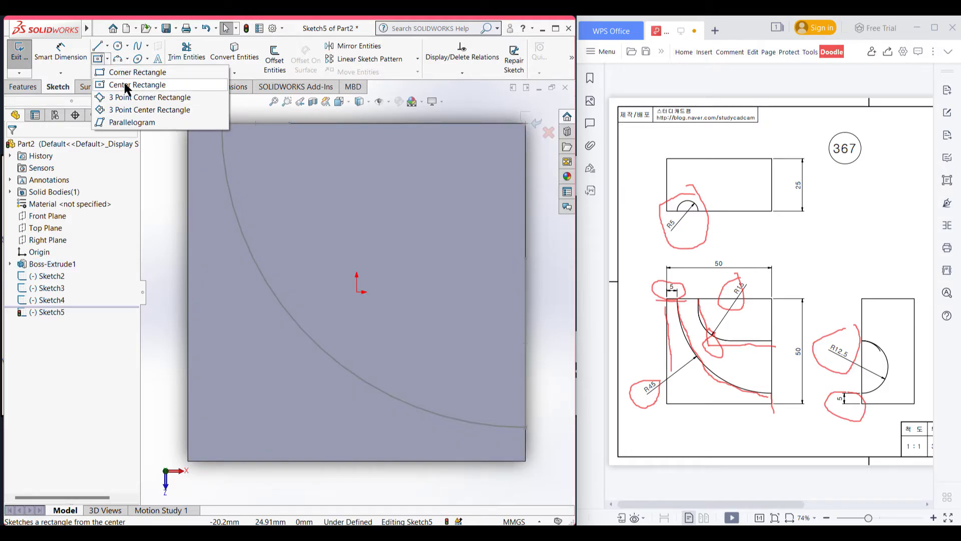
{"action": "left_click", "coordinate": [123, 72]}
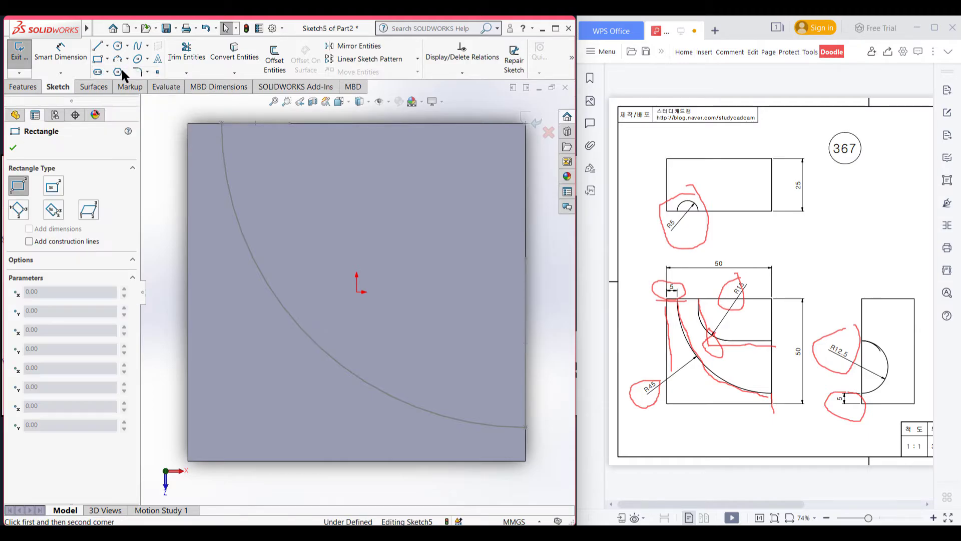
{"action": "left_click", "coordinate": [526, 258]}
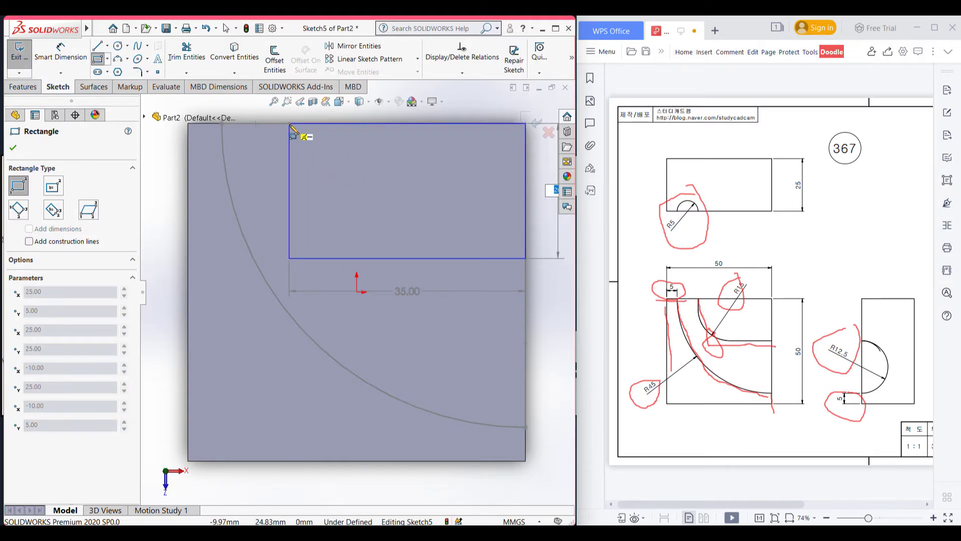
{"action": "left_click", "coordinate": [289, 124]}
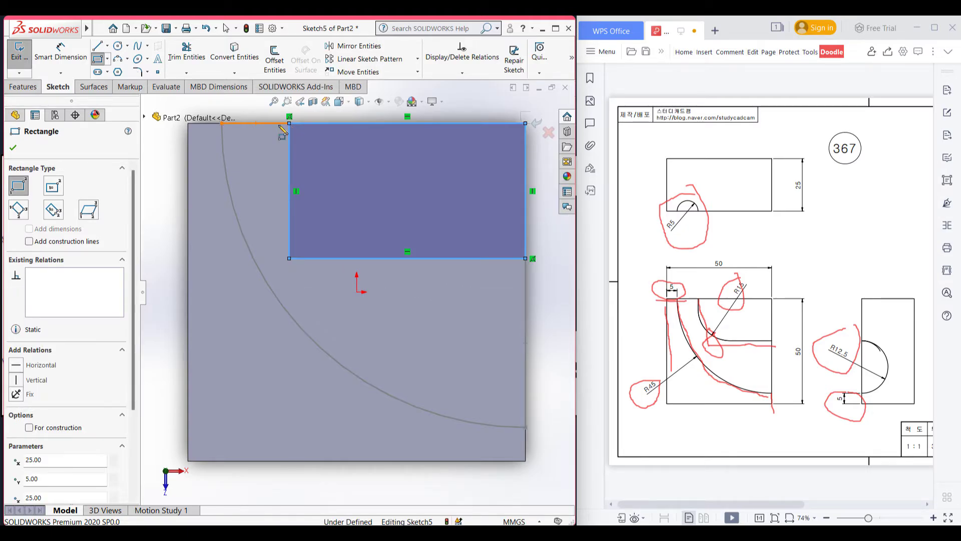
{"action": "left_click", "coordinate": [13, 147]}
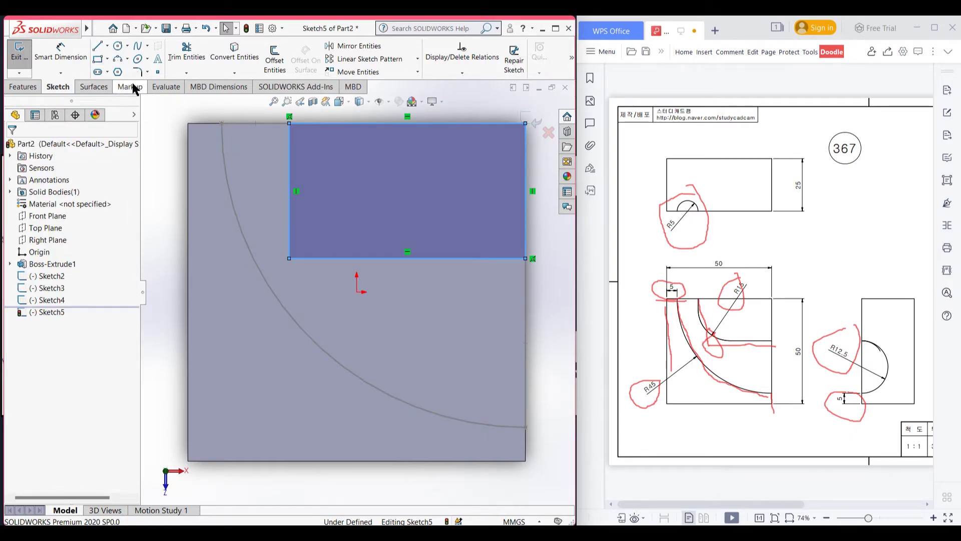
Trim away the two rectangle sides that lie on the block's edges, leaving an L-shaped pair of lines.
{"action": "left_click", "coordinate": [186, 50]}
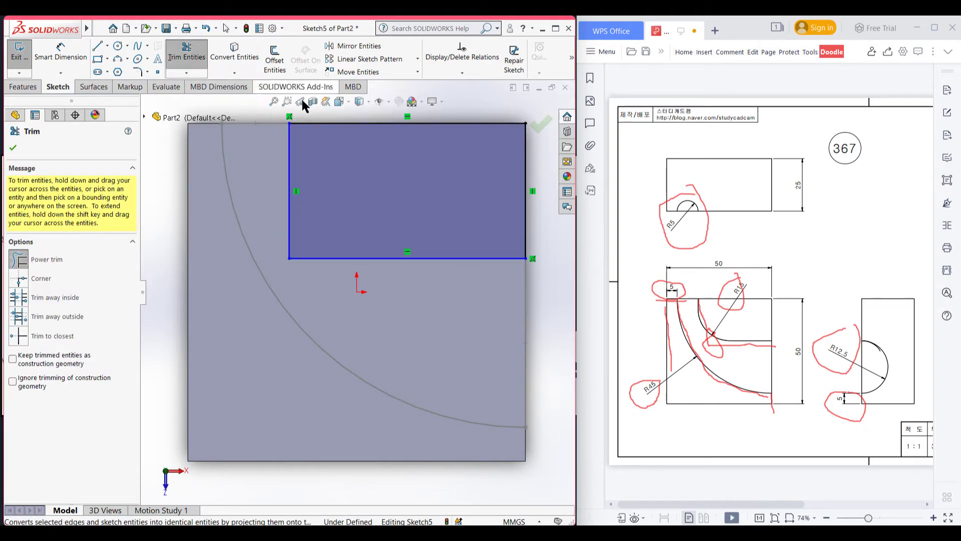
{"action": "mouse_move", "coordinate": [534, 174]}
{"action": "left_mouse_down"}
{"action": "mouse_move", "coordinate": [489, 140]}
{"action": "mouse_move", "coordinate": [481, 118]}
{"action": "left_mouse_up"}
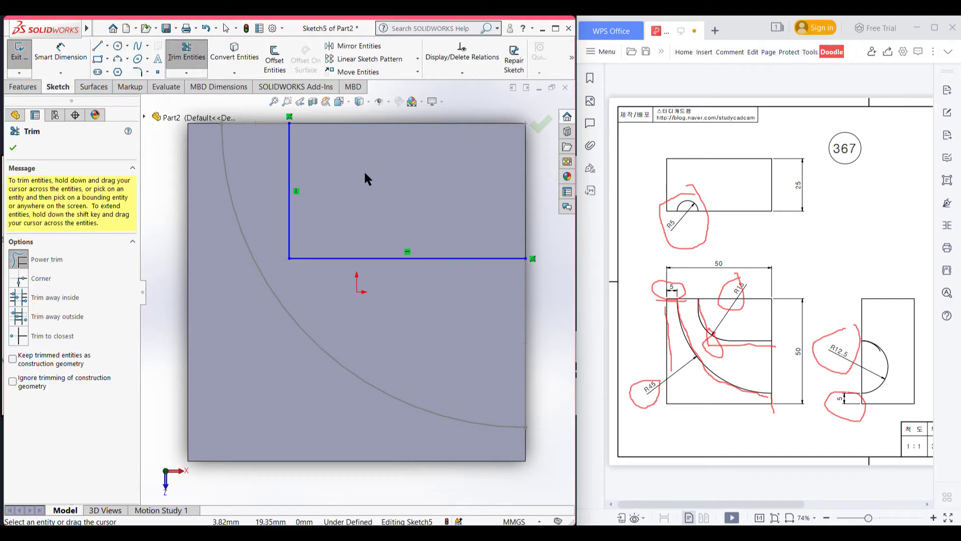
{"action": "left_click", "coordinate": [13, 148]}
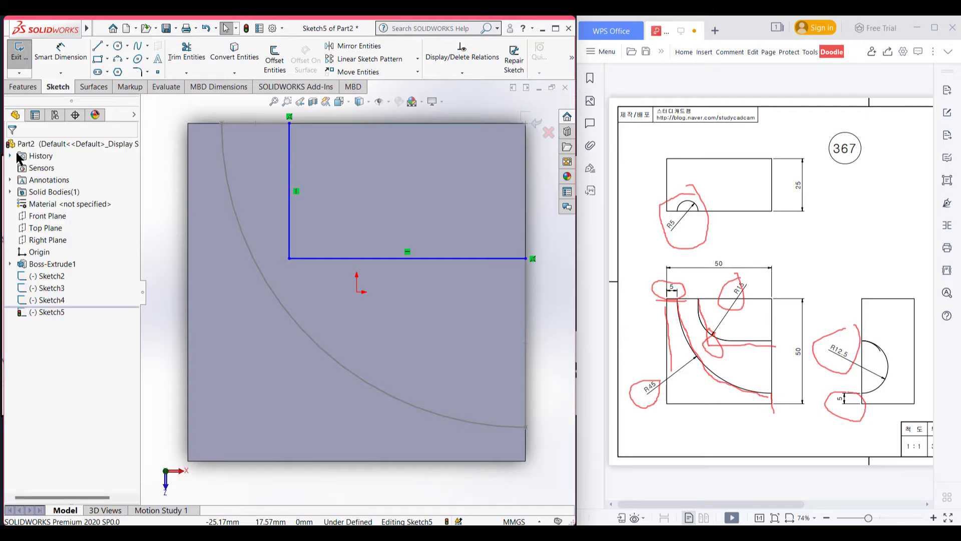
Round the corner of the L-shaped lines with a 15 mm sketch fillet and close the sketch in isometric view.
{"action": "left_click", "coordinate": [137, 72]}
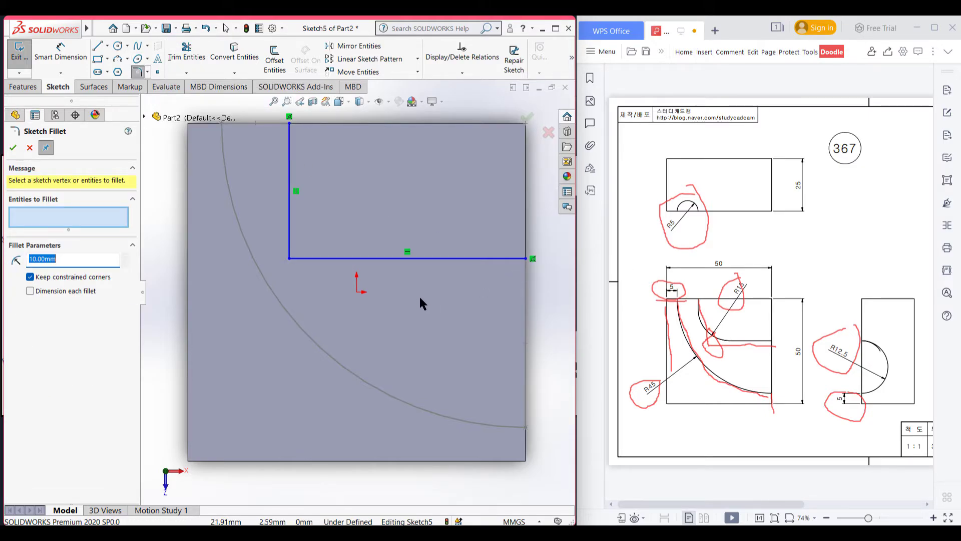
{"action": "type", "text": "1"}
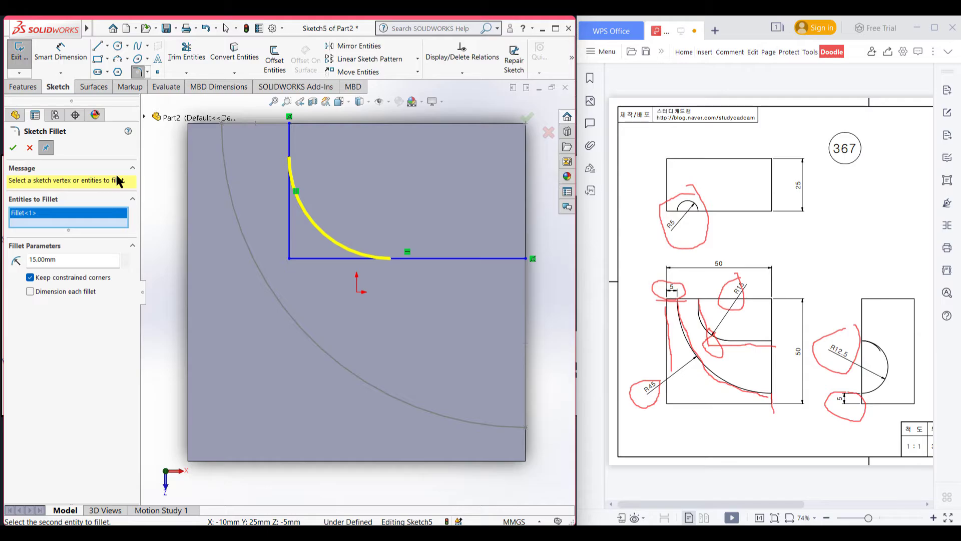
{"action": "left_click", "coordinate": [11, 149]}
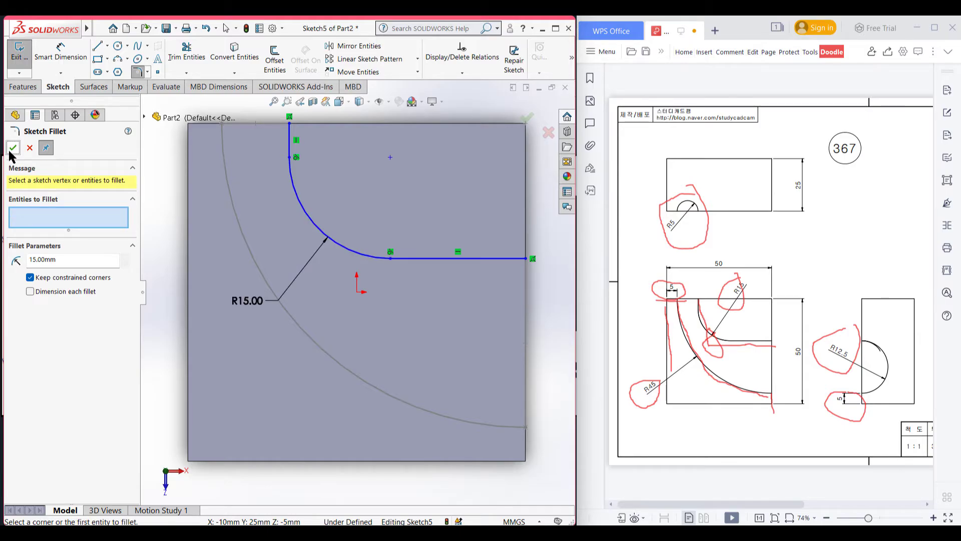
{"action": "left_click", "coordinate": [11, 151]}
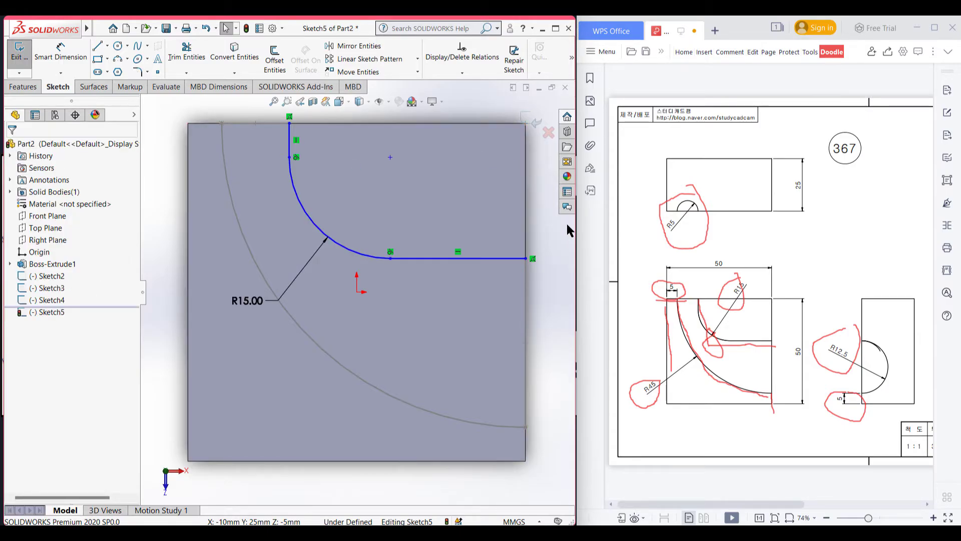
{"action": "key", "text": "ctrl+7"}
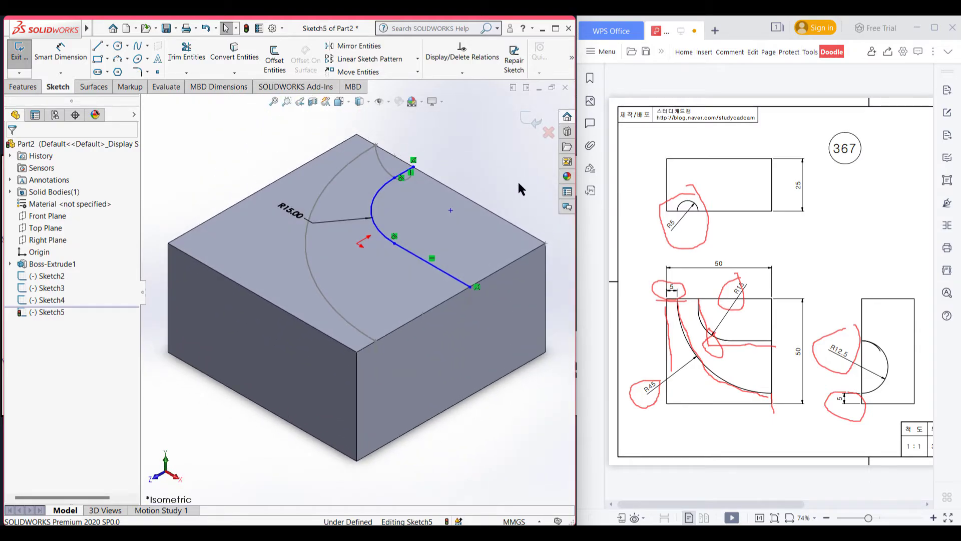
{"action": "left_click", "coordinate": [526, 121]}
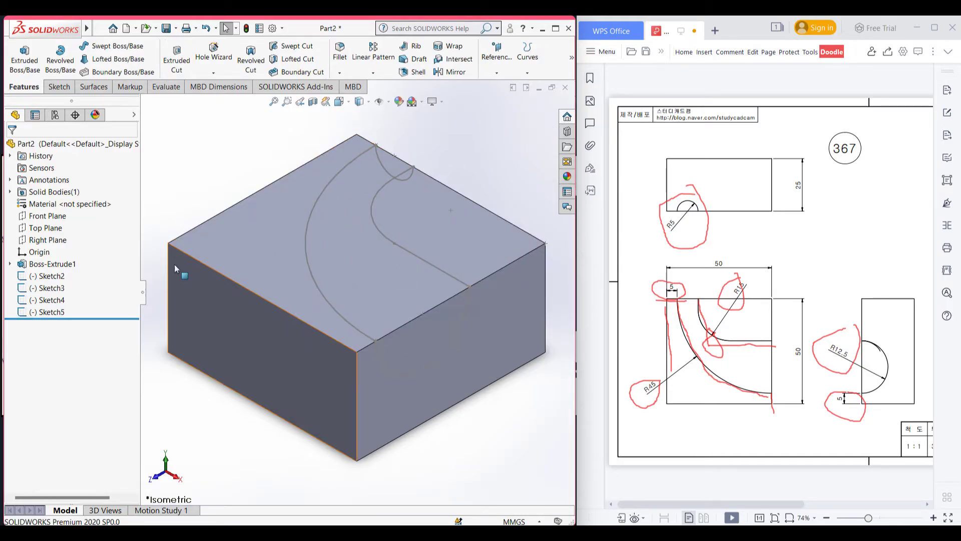
Hide the extruded block so only the profile and guide sketches remain in view.
{"action": "left_click", "coordinate": [56, 267]}
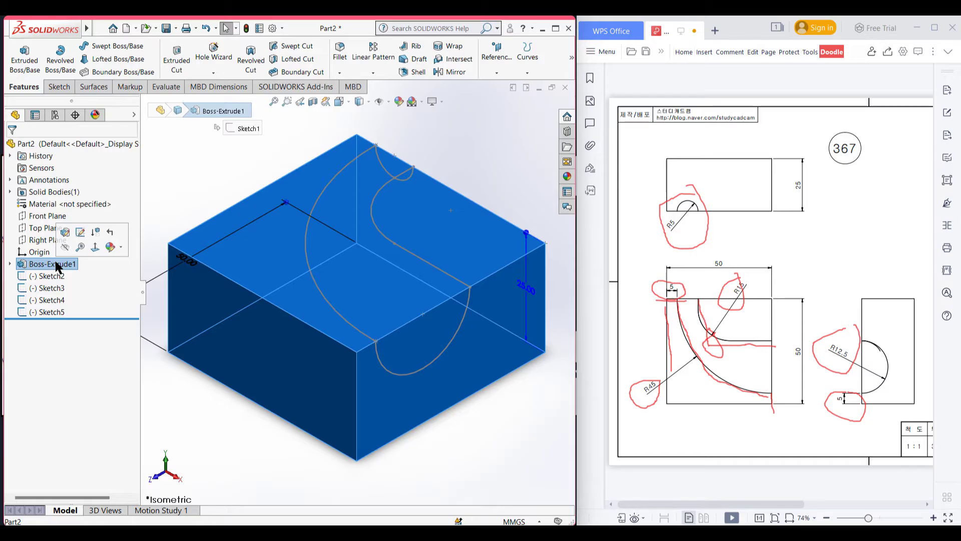
{"action": "right_click", "coordinate": [57, 267]}
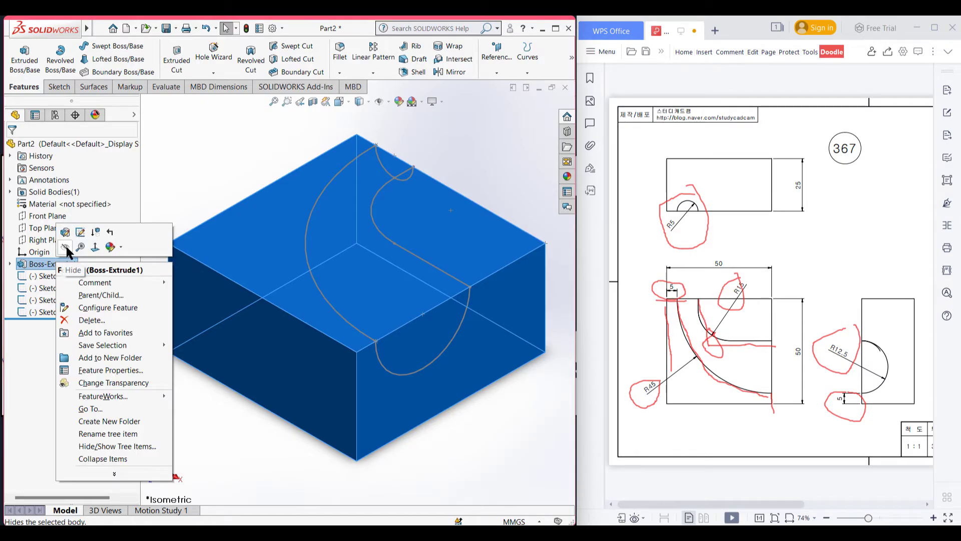
{"action": "left_click", "coordinate": [65, 247]}
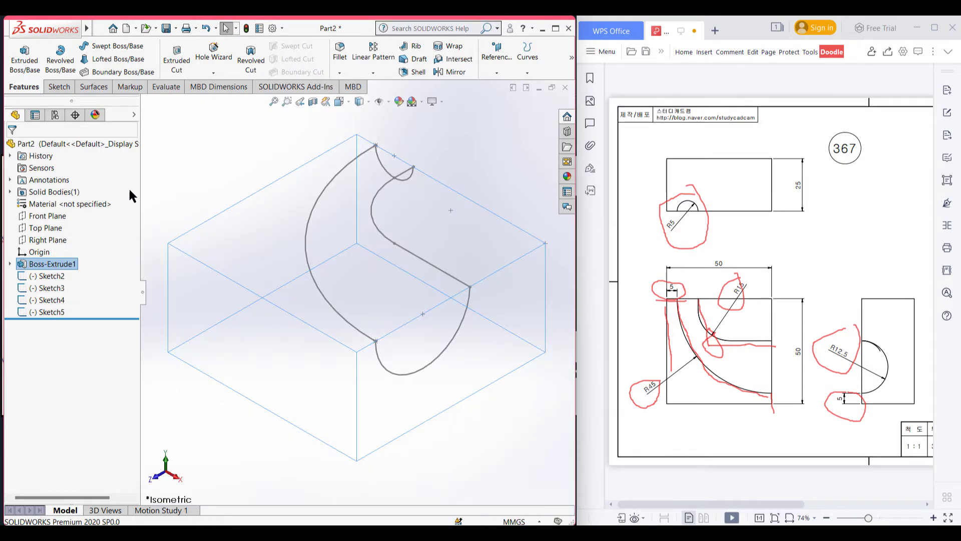
{"action": "left_click", "coordinate": [187, 167]}
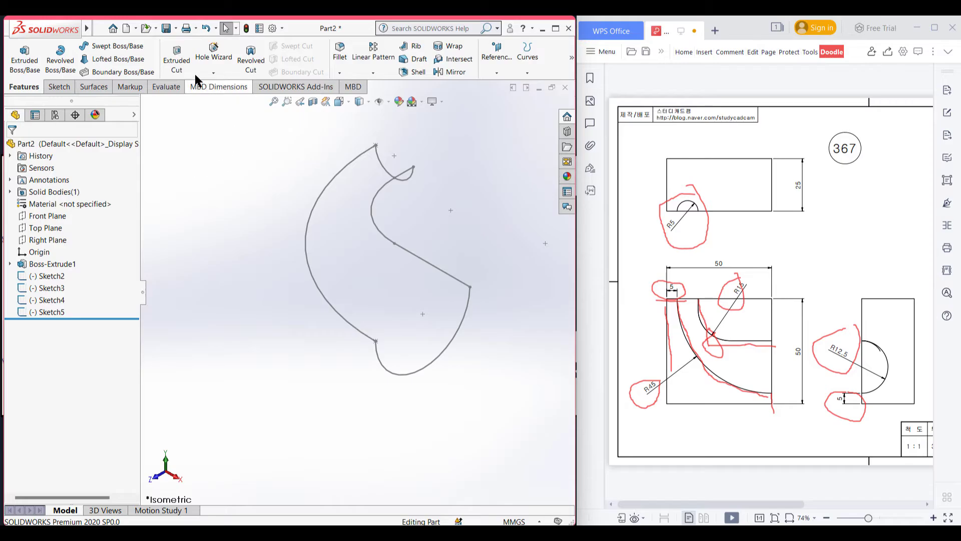
Create a boundary surface using the R12.5 and R5 arcs as Direction 1 and the R45 and R15 guide sketches as Direction 2.
{"action": "left_click", "coordinate": [92, 87]}
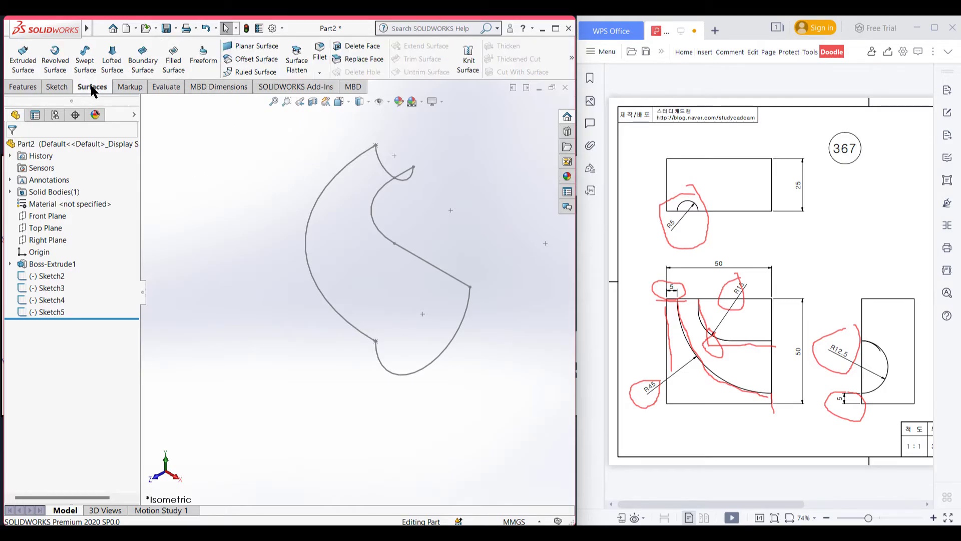
{"action": "left_click", "coordinate": [143, 72]}
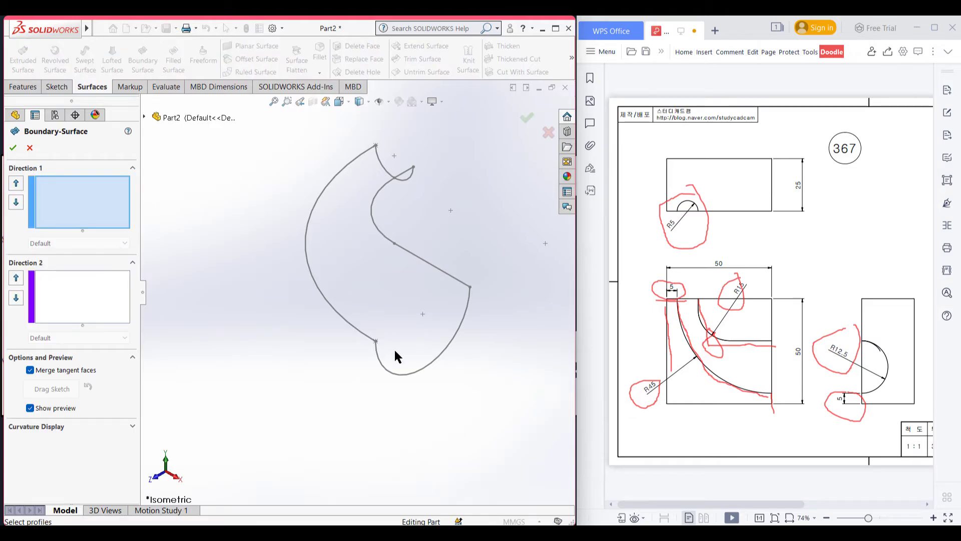
{"action": "left_click", "coordinate": [377, 344]}
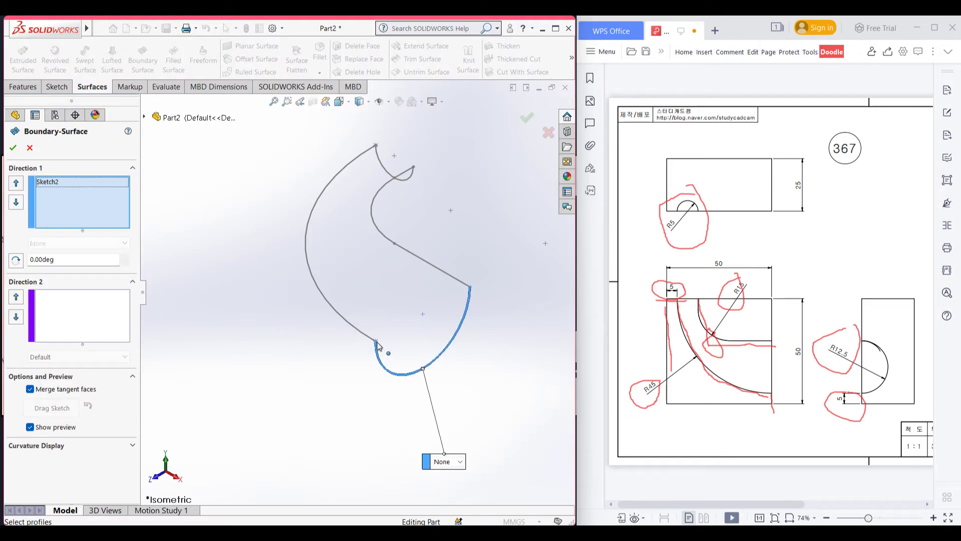
{"action": "left_click", "coordinate": [376, 149]}
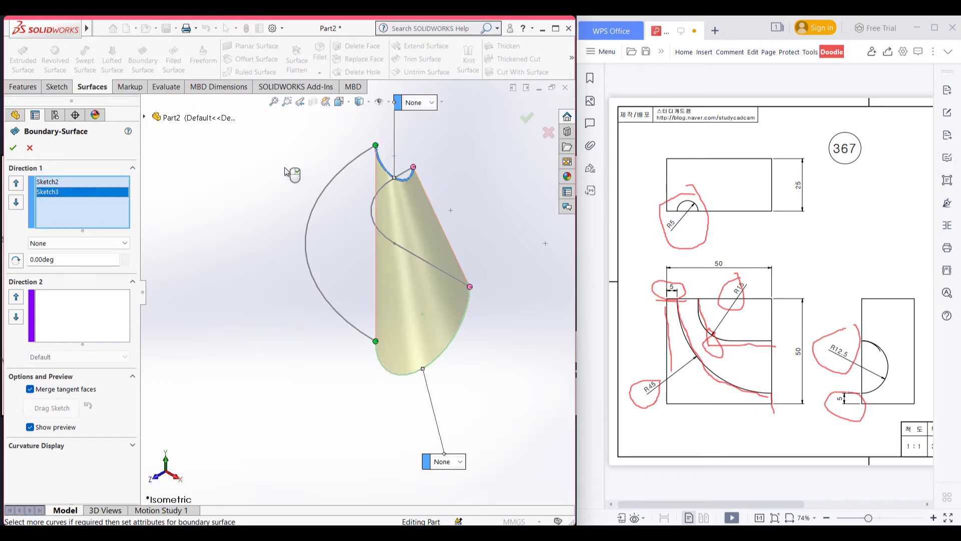
{"action": "left_click", "coordinate": [69, 315]}
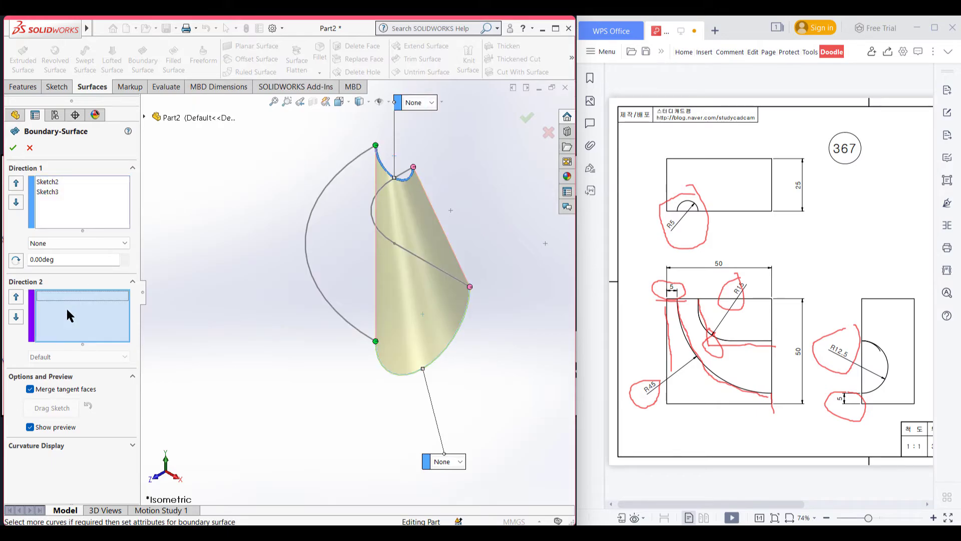
{"action": "left_click", "coordinate": [332, 310]}
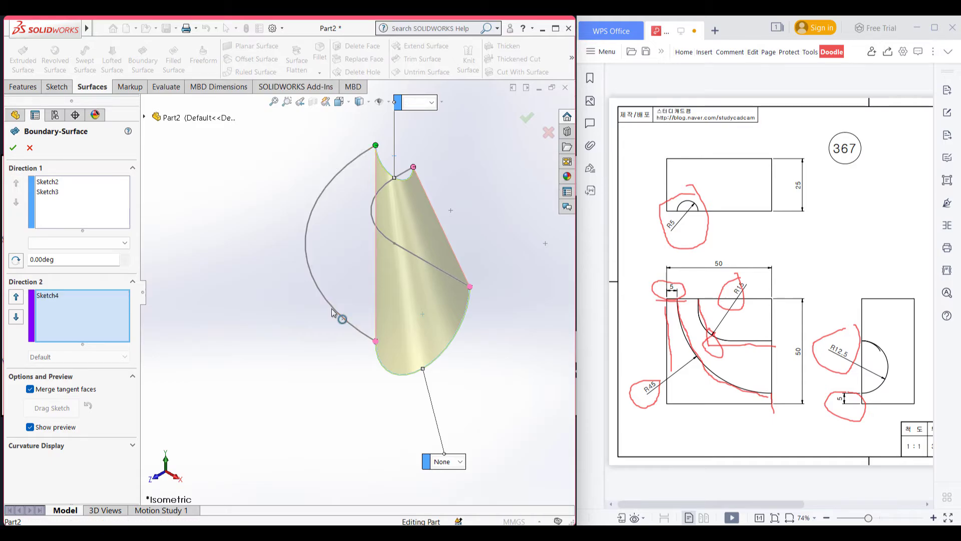
{"action": "left_click", "coordinate": [428, 265]}
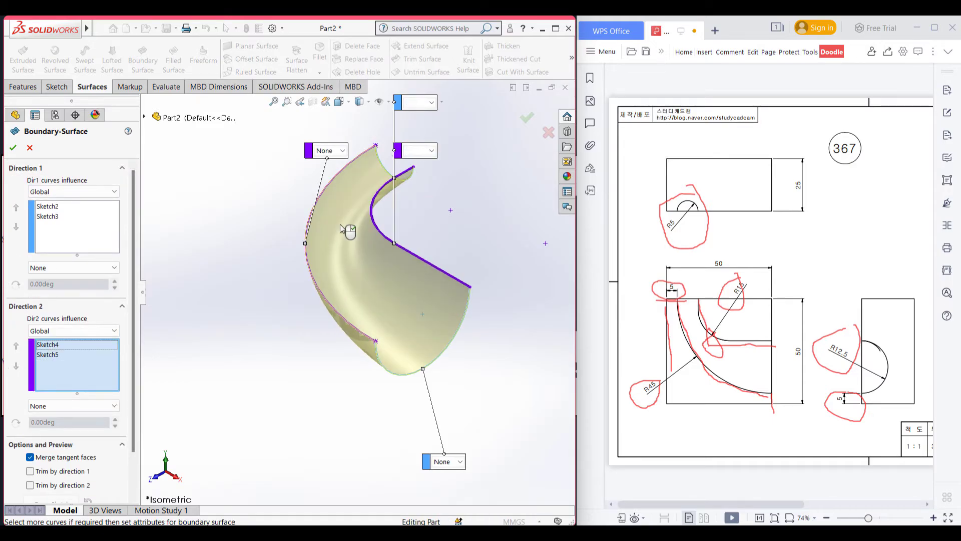
{"action": "left_click", "coordinate": [14, 148]}
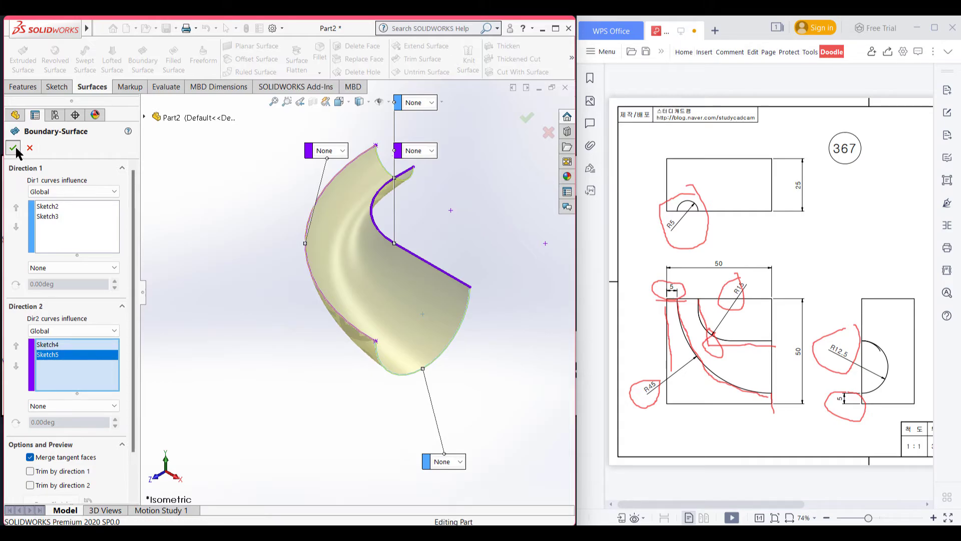
{"action": "left_click", "coordinate": [264, 162]}
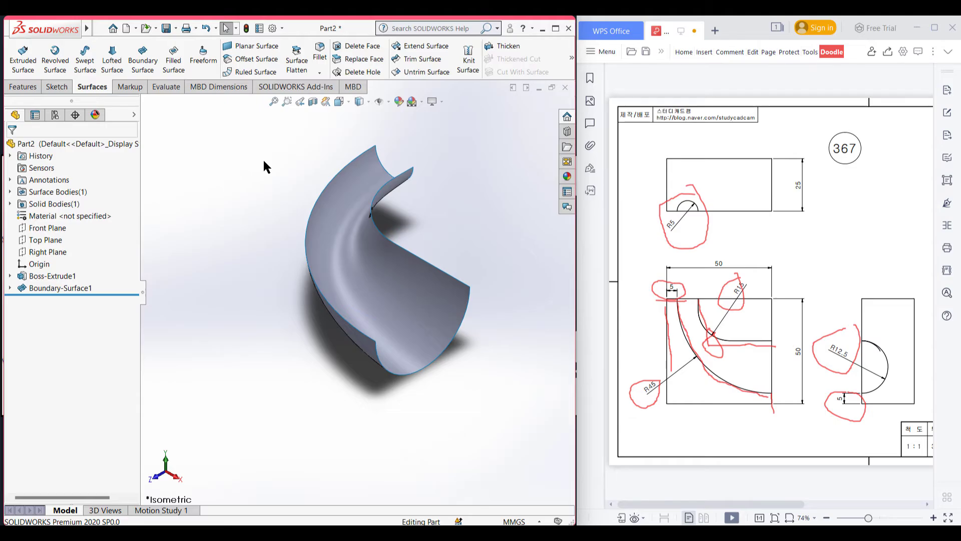
Show the hidden extruded block again together with the boundary surface.
{"action": "left_click", "coordinate": [60, 274]}
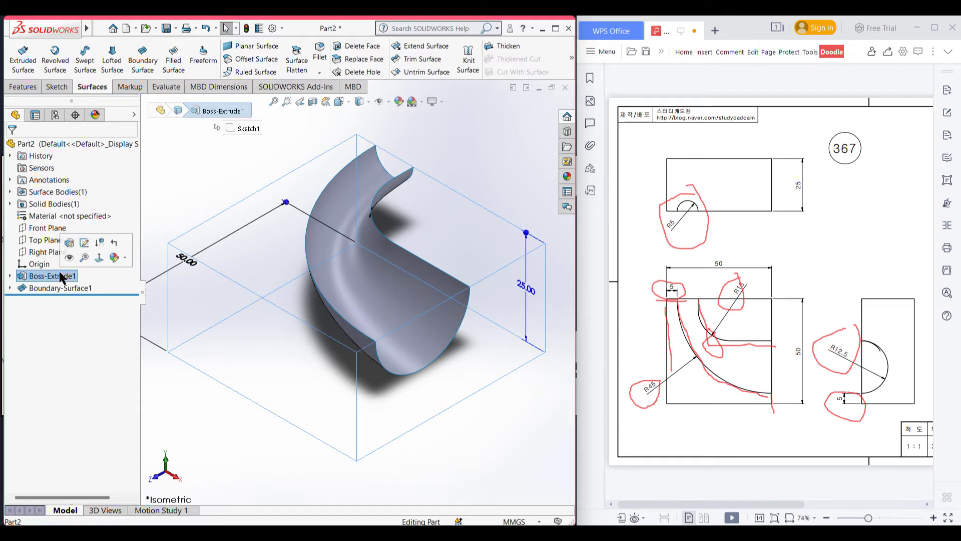
{"action": "right_click", "coordinate": [60, 277]}
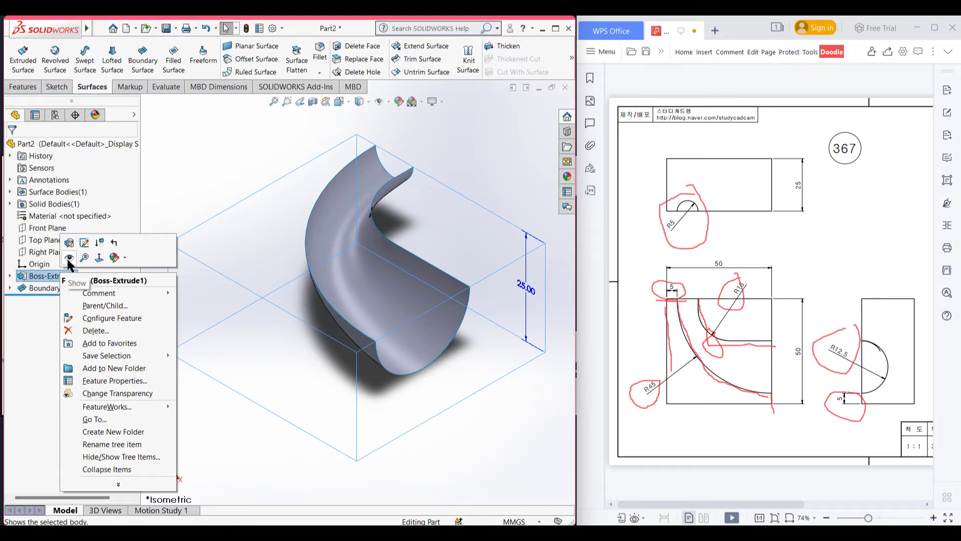
{"action": "left_click", "coordinate": [69, 257]}
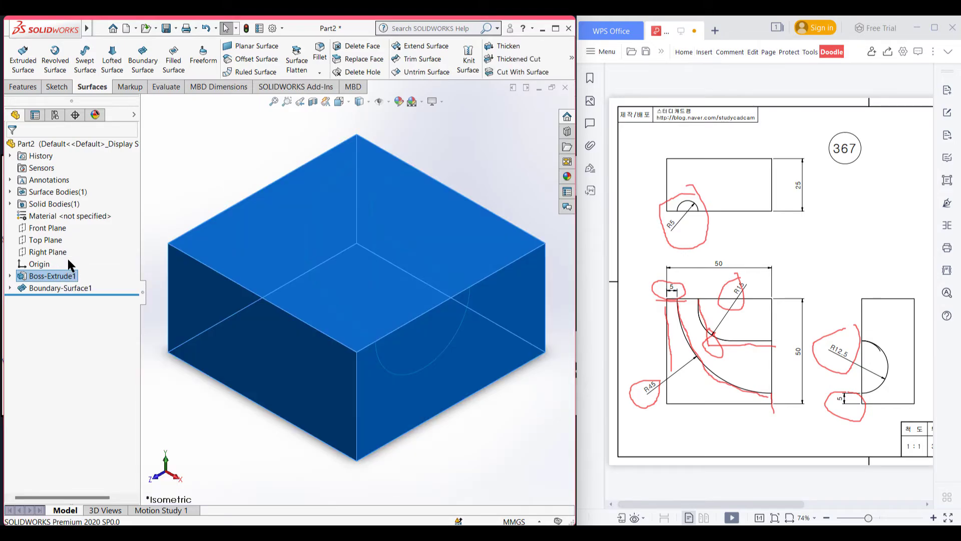
{"action": "left_click", "coordinate": [183, 208]}
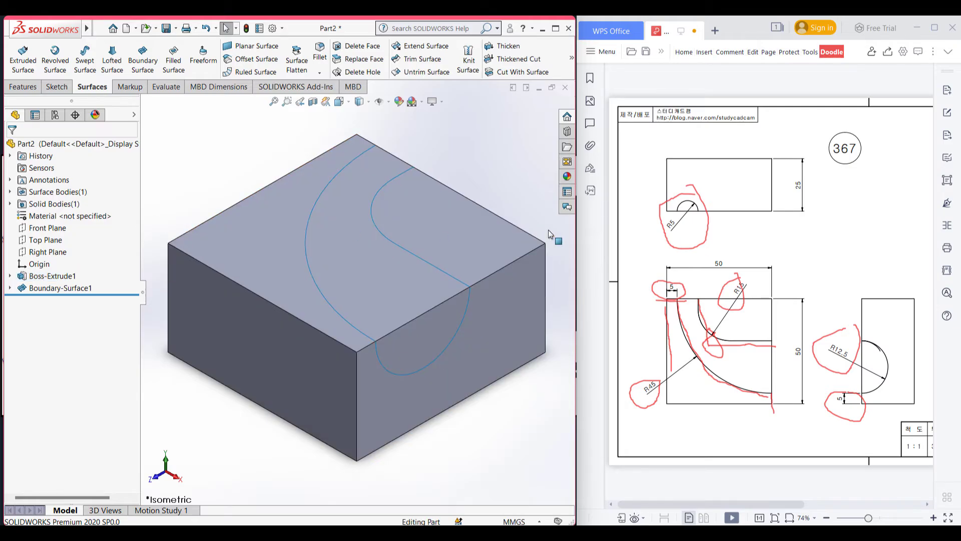
In WPS Office, undo all red doodle marks on the drawing and trace the curved channel's closed outline in the 50 x 50 view.
{"action": "left_click_drag", "start_coordinate": [762, 338], "coordinate": [812, 298]}
{"action": "key", "text": "ctrl+z"}
{"action": "key", "text": "ctrl+z"}
{"action": "key", "text": "ctrl+z"}
{"action": "key", "text": "ctrl+z"}
{"action": "key", "text": "ctrl+z"}
{"action": "key", "text": "ctrl+z"}
{"action": "key", "text": "ctrl+z"}
{"action": "key", "text": "ctrl+z"}
{"action": "key", "text": "ctrl+z"}
{"action": "key", "text": "ctrl+z"}
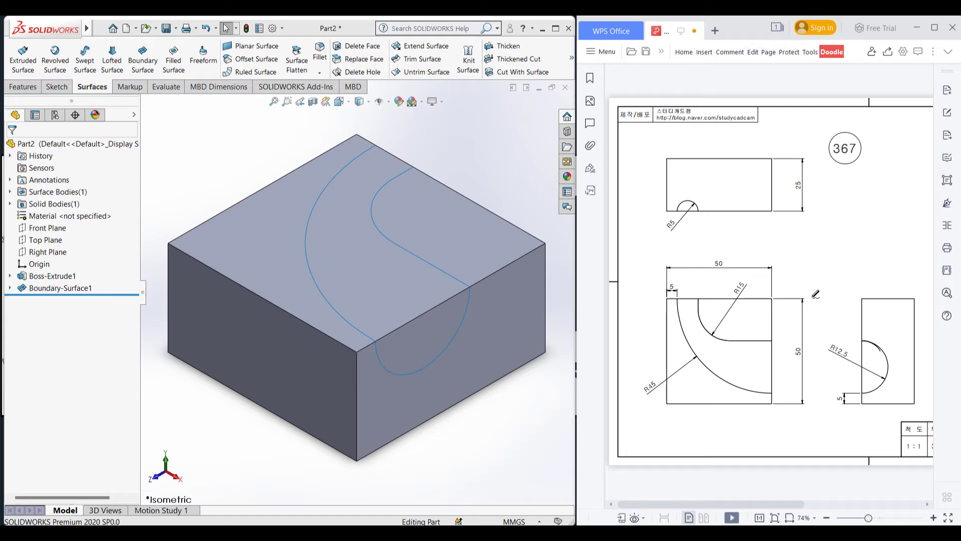
{"action": "mouse_move", "coordinate": [679, 299]}
{"action": "left_mouse_down"}
{"action": "mouse_move", "coordinate": [722, 365]}
{"action": "mouse_move", "coordinate": [776, 391]}
{"action": "mouse_move", "coordinate": [769, 343]}
{"action": "mouse_move", "coordinate": [719, 337]}
{"action": "mouse_move", "coordinate": [701, 325]}
{"action": "mouse_move", "coordinate": [681, 302]}
{"action": "left_mouse_up"}
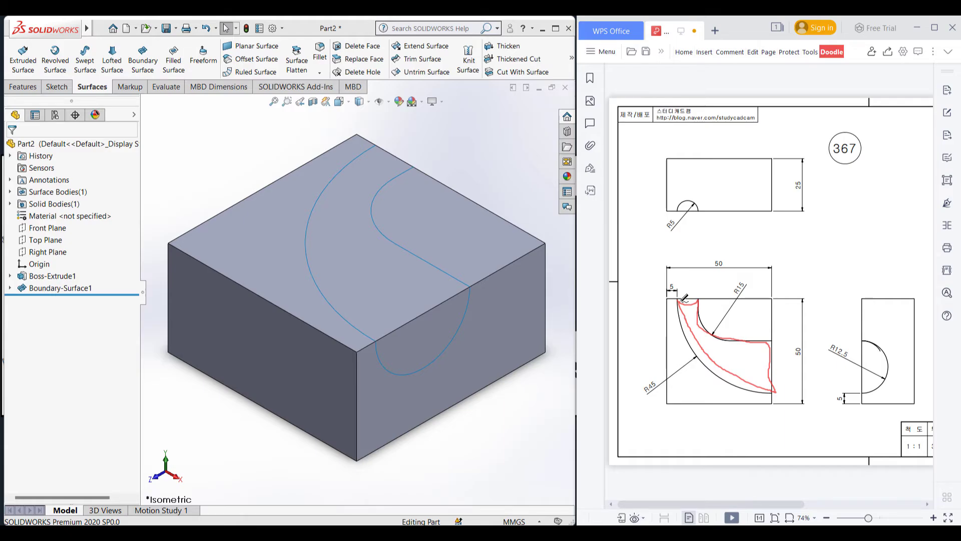
In SolidWorks, start a sketch on the block's top face and convert the R45 and R15 guide sketches into it.
{"action": "left_click", "coordinate": [471, 245]}
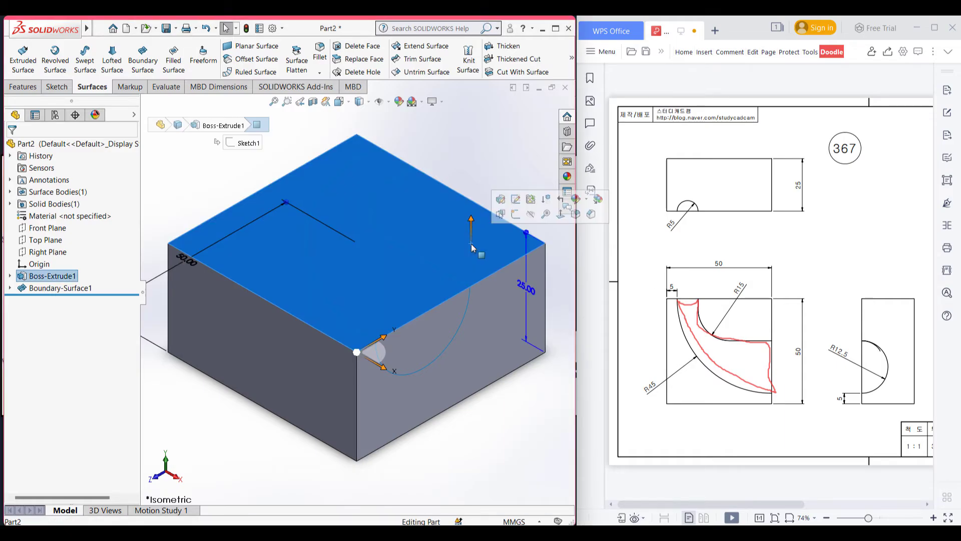
{"action": "right_click", "coordinate": [450, 249]}
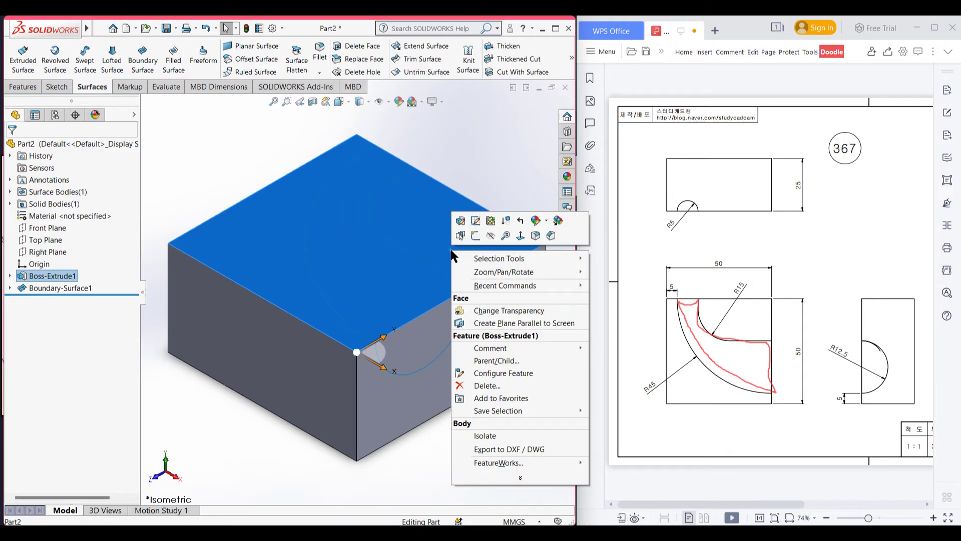
{"action": "left_click", "coordinate": [474, 236]}
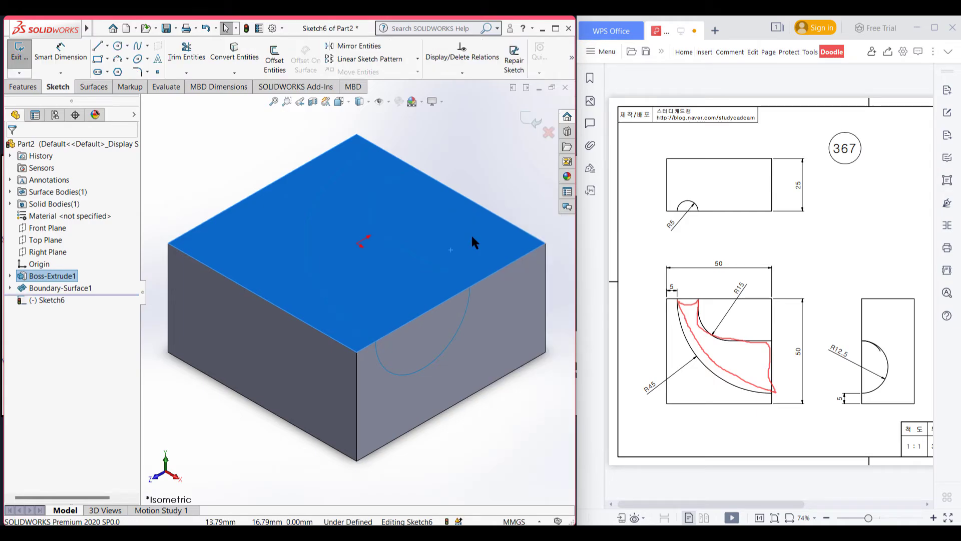
{"action": "key", "text": "ctrl+8"}
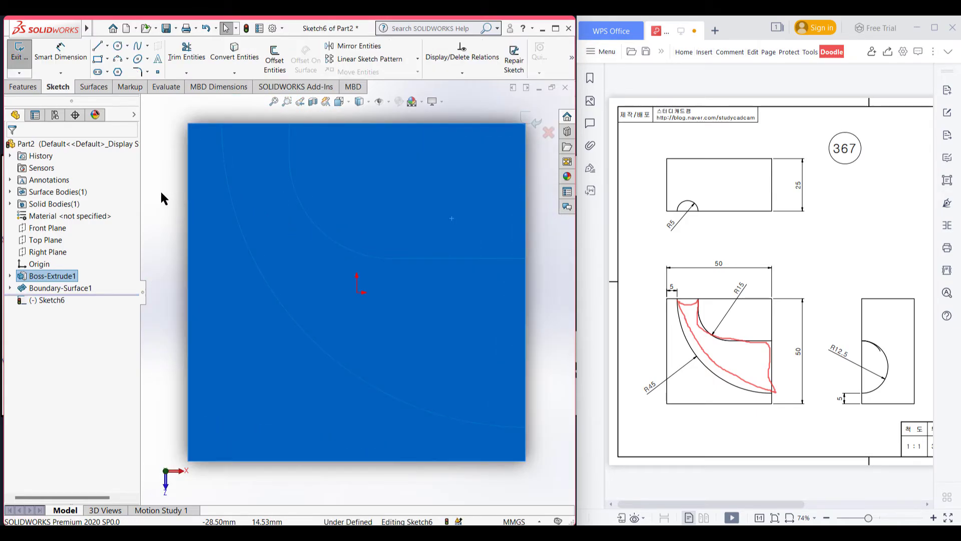
{"action": "left_click", "coordinate": [159, 192]}
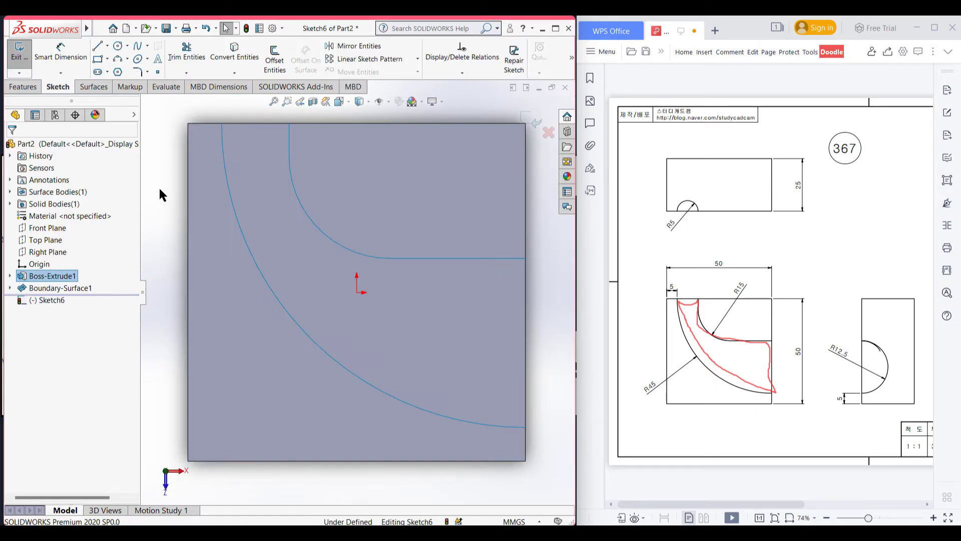
{"action": "left_click", "coordinate": [10, 289]}
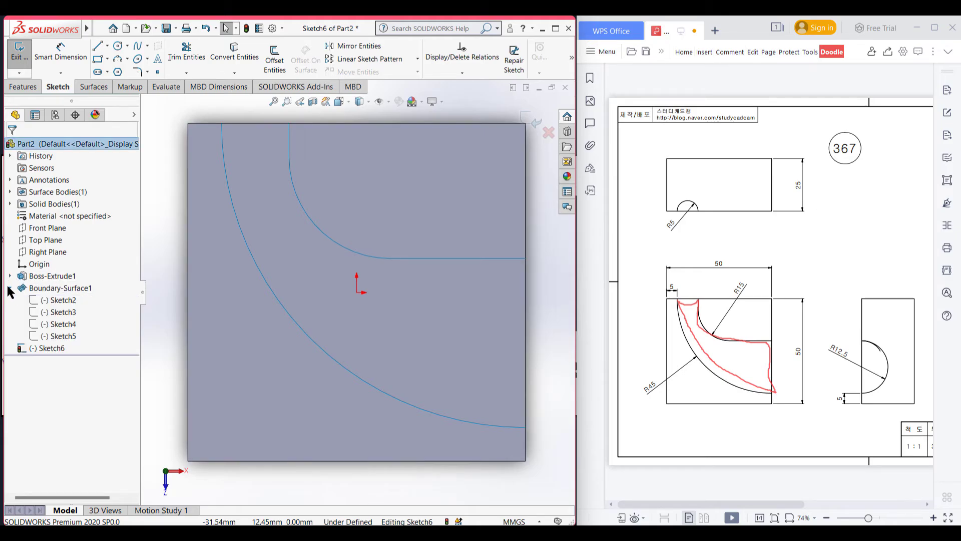
{"action": "left_click", "coordinate": [54, 327]}
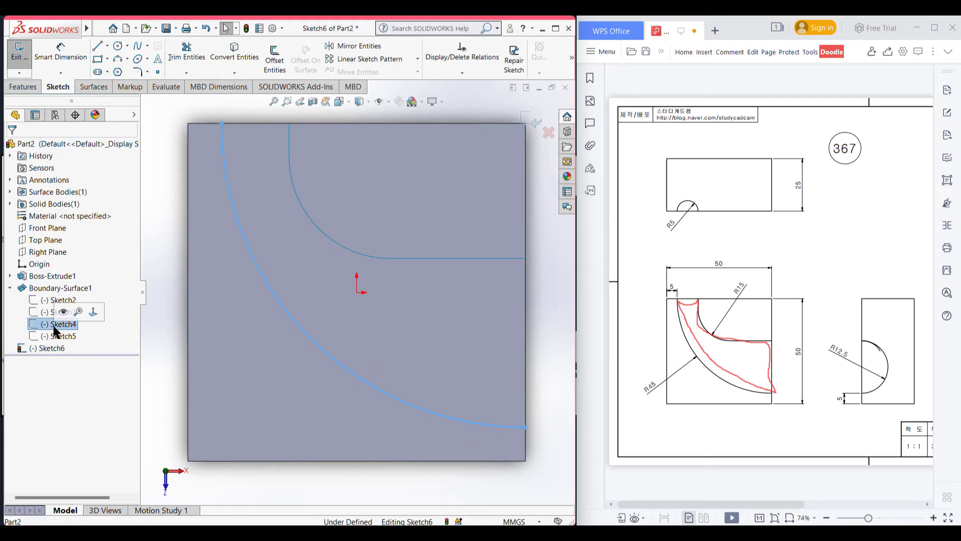
{"action": "left_click", "coordinate": [219, 56]}
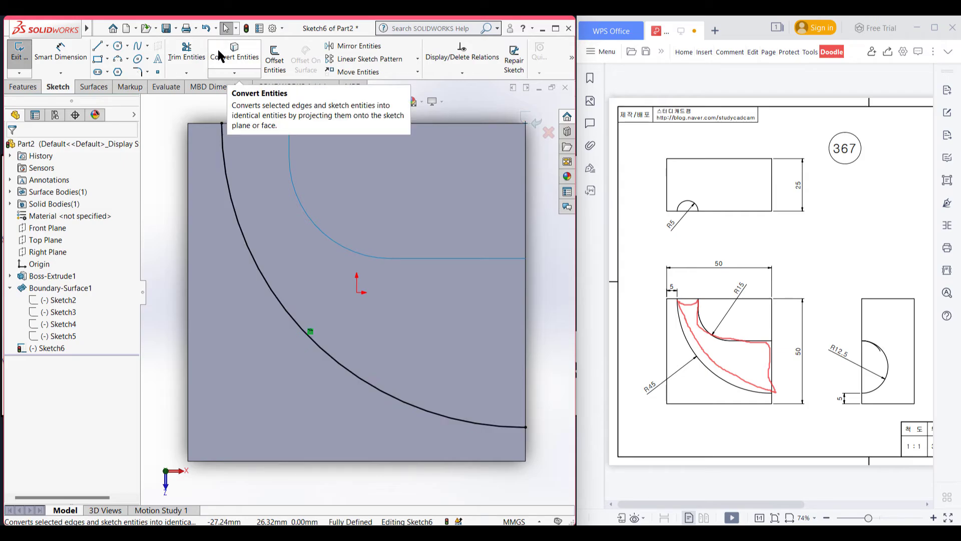
{"action": "left_click", "coordinate": [71, 336]}
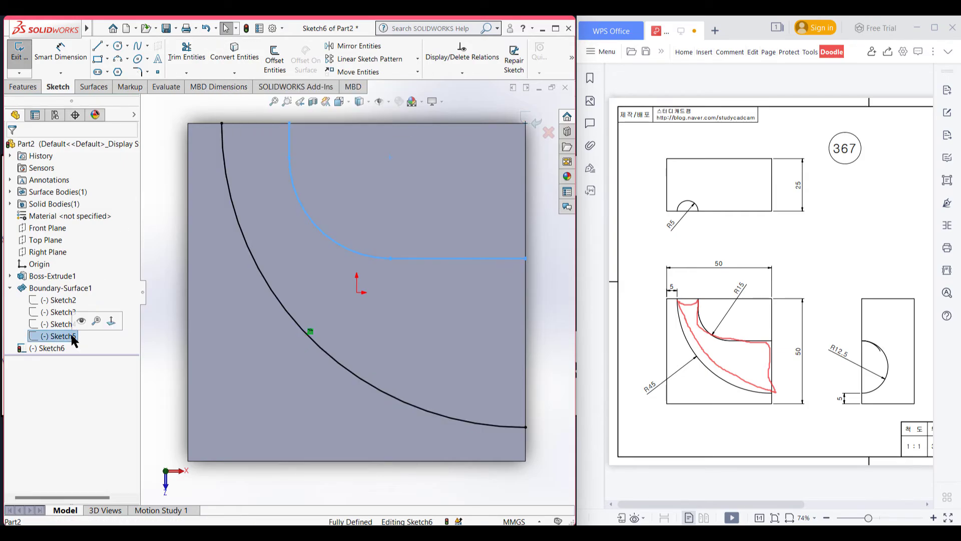
{"action": "left_click", "coordinate": [218, 59]}
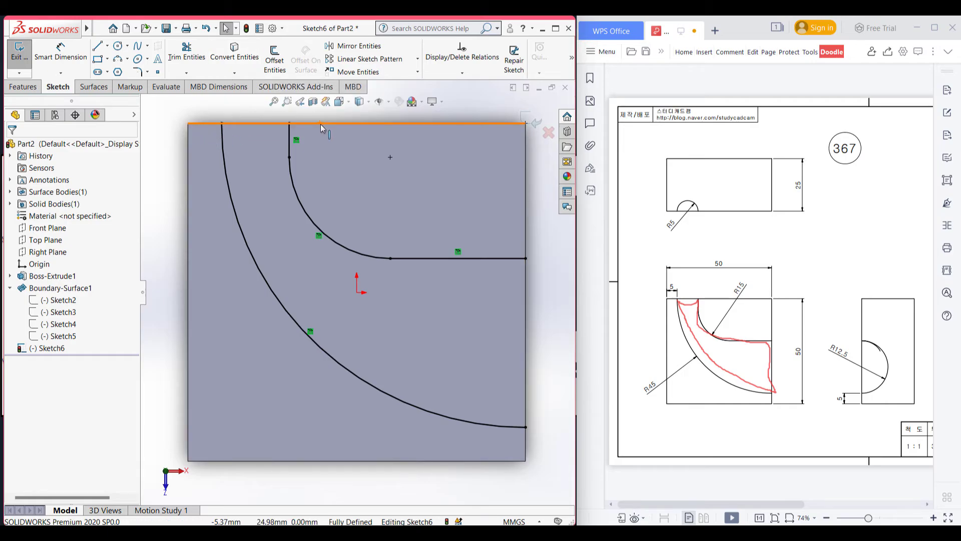
Convert the top face's two edges at the channel's open ends into sketch lines.
{"action": "left_click", "coordinate": [322, 123]}
{"action": "left_click", "coordinate": [247, 68]}
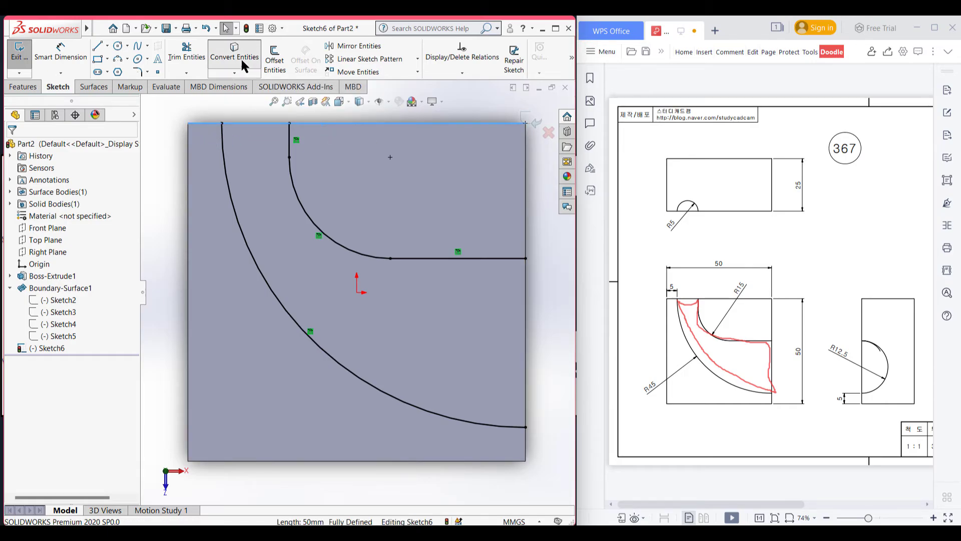
{"action": "left_click", "coordinate": [525, 232]}
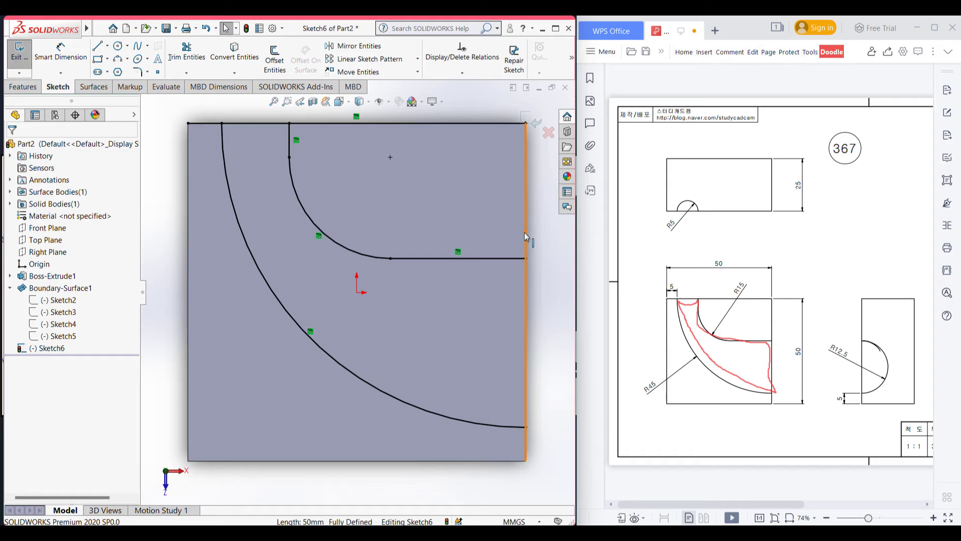
{"action": "left_click", "coordinate": [236, 61]}
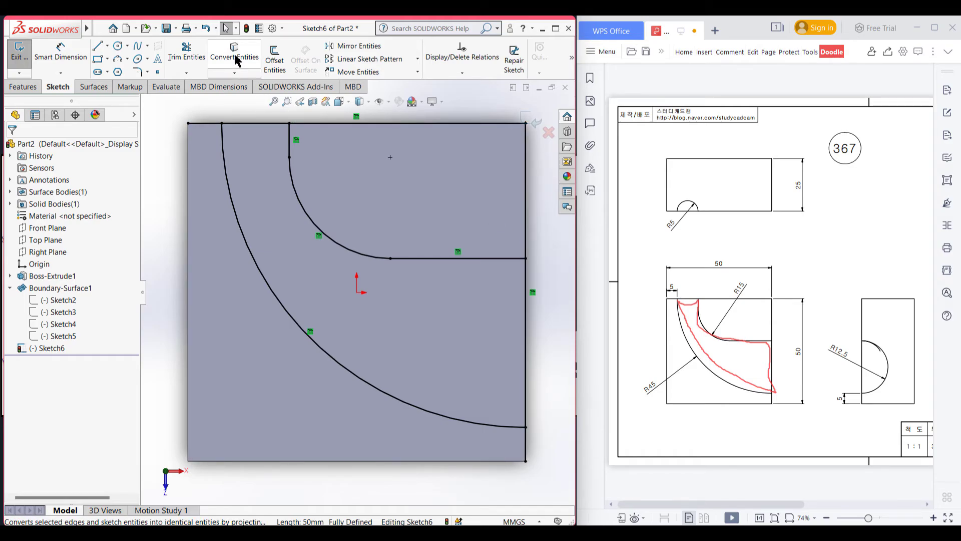
Power-trim the converted edge portions outside the channel, leaving a closed outline between the R45 and R15 curves.
{"action": "left_click", "coordinate": [187, 54]}
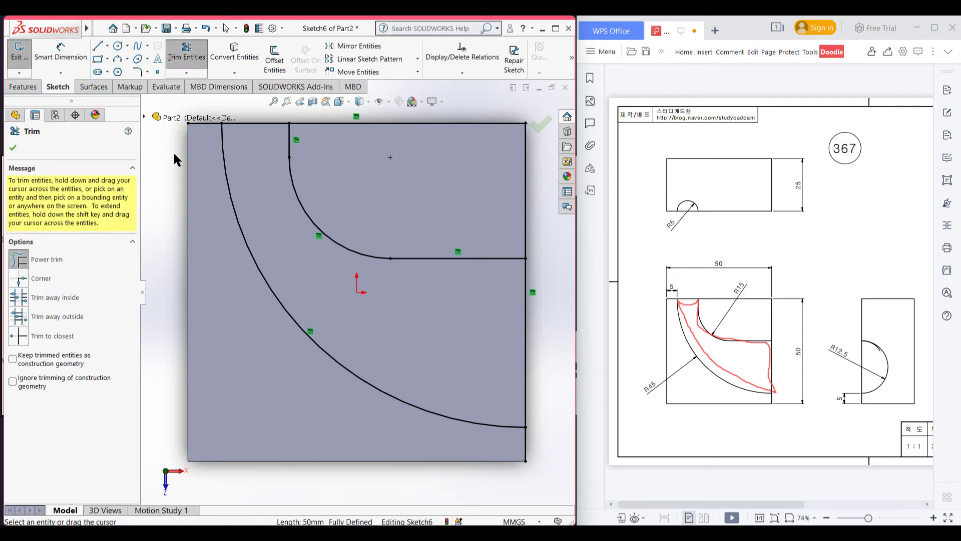
{"action": "left_click_drag", "start_coordinate": [198, 119], "coordinate": [368, 145]}
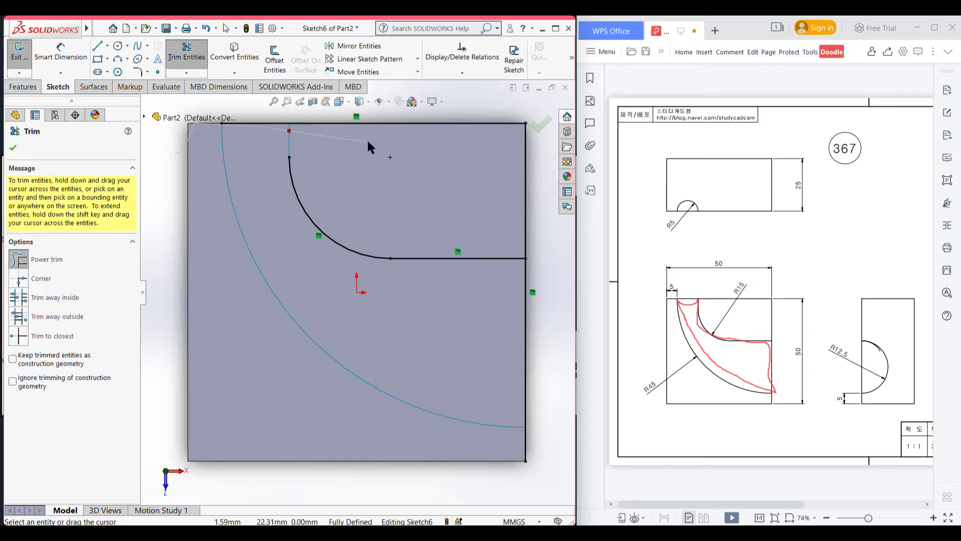
{"action": "key", "text": "Escape"}
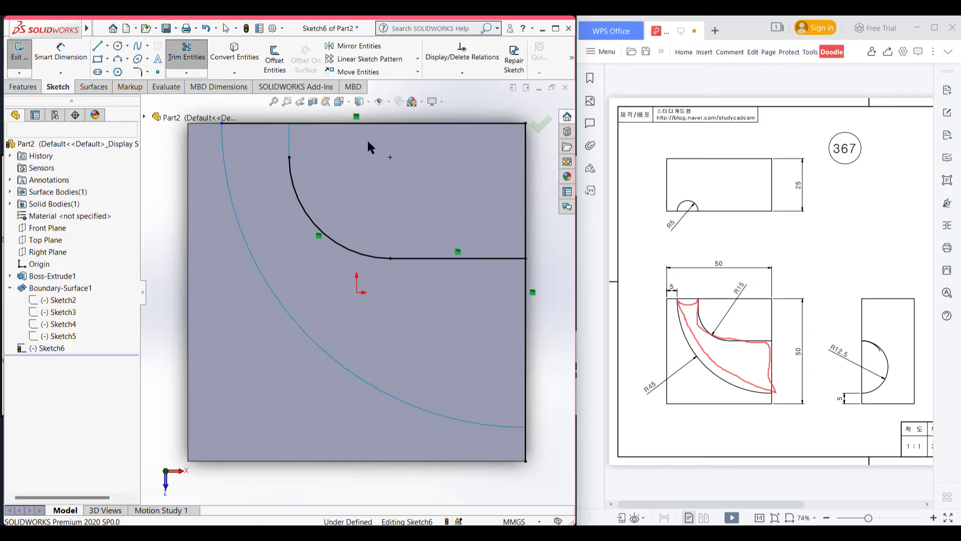
{"action": "left_click", "coordinate": [188, 54]}
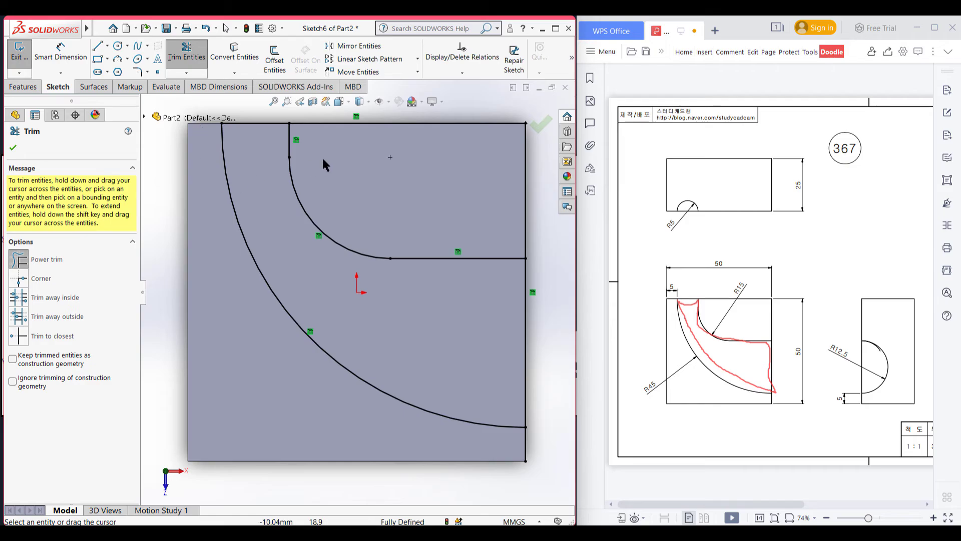
{"action": "mouse_move", "coordinate": [353, 154]}
{"action": "left_mouse_down"}
{"action": "mouse_move", "coordinate": [358, 119]}
{"action": "mouse_move", "coordinate": [388, 129]}
{"action": "left_mouse_up"}
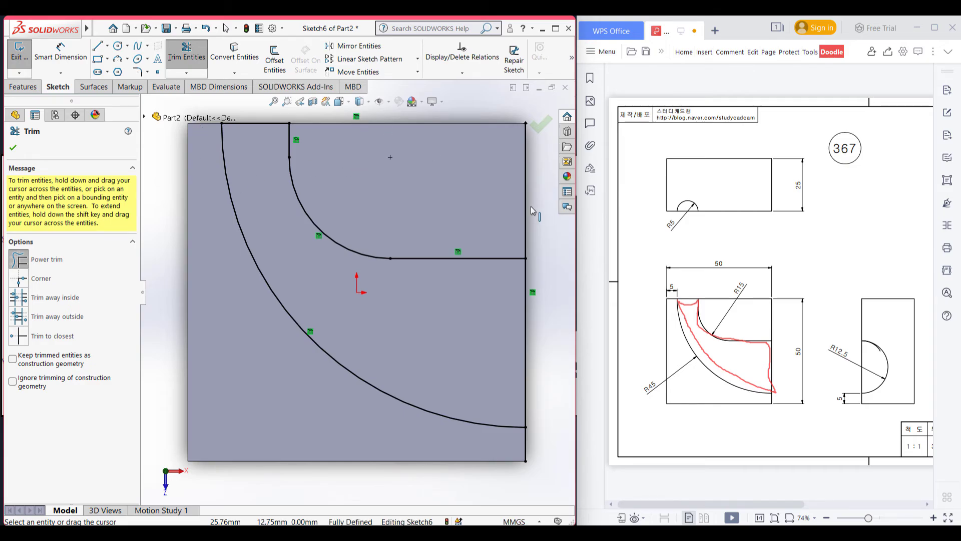
{"action": "left_click_drag", "start_coordinate": [503, 184], "coordinate": [536, 190]}
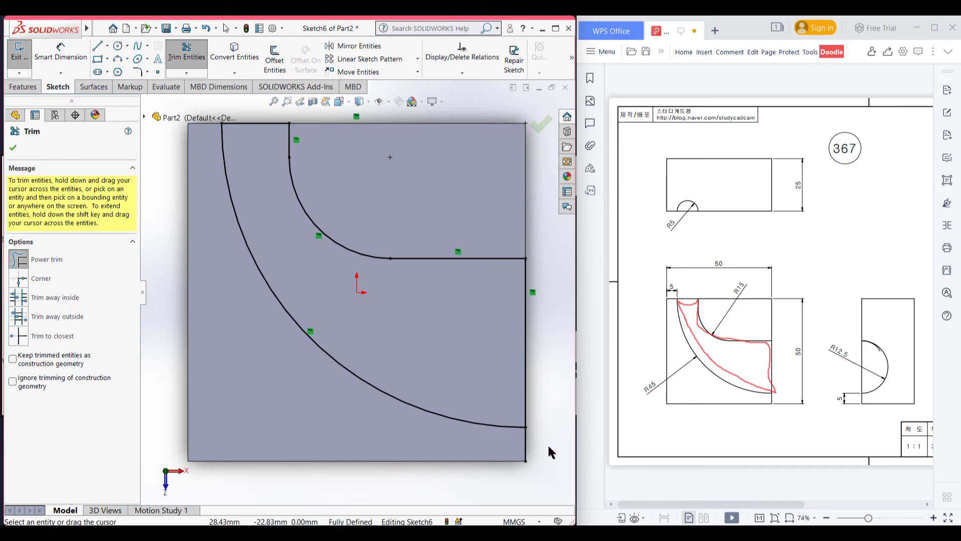
{"action": "left_click_drag", "start_coordinate": [547, 452], "coordinate": [507, 444]}
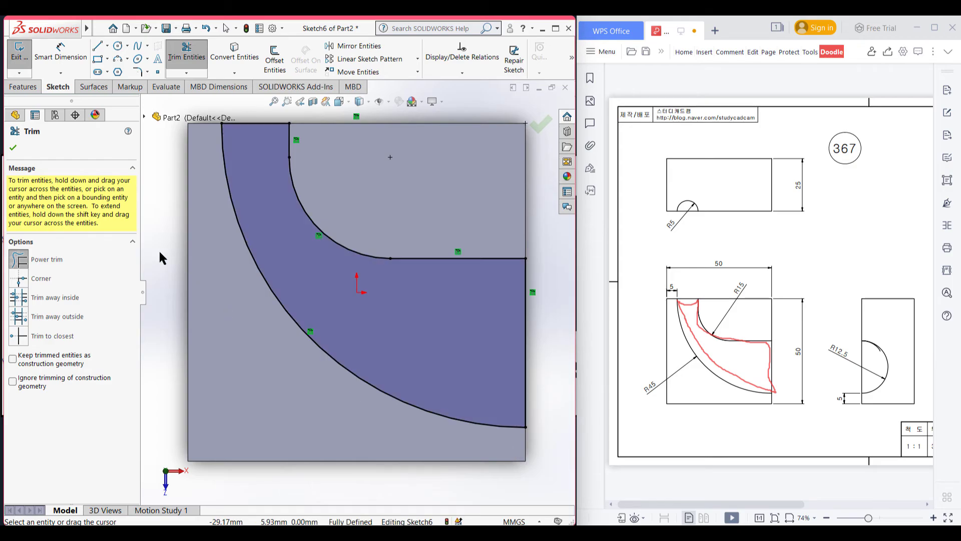
Finish trimming and cut-extrude the closed channel outline from the block's top face with end condition Up To Surface, ending at the boundary surface.
{"action": "left_click", "coordinate": [13, 148]}
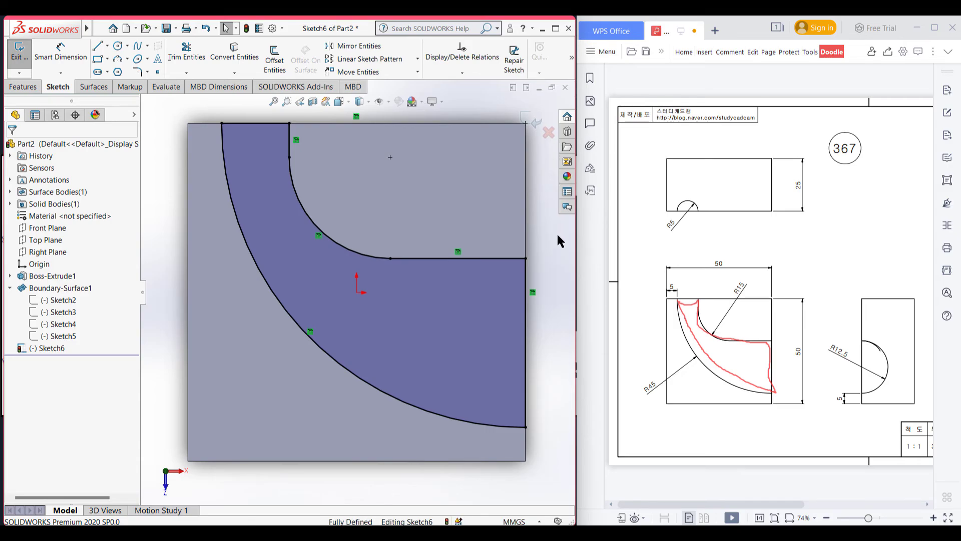
{"action": "key", "text": "ctrl+7"}
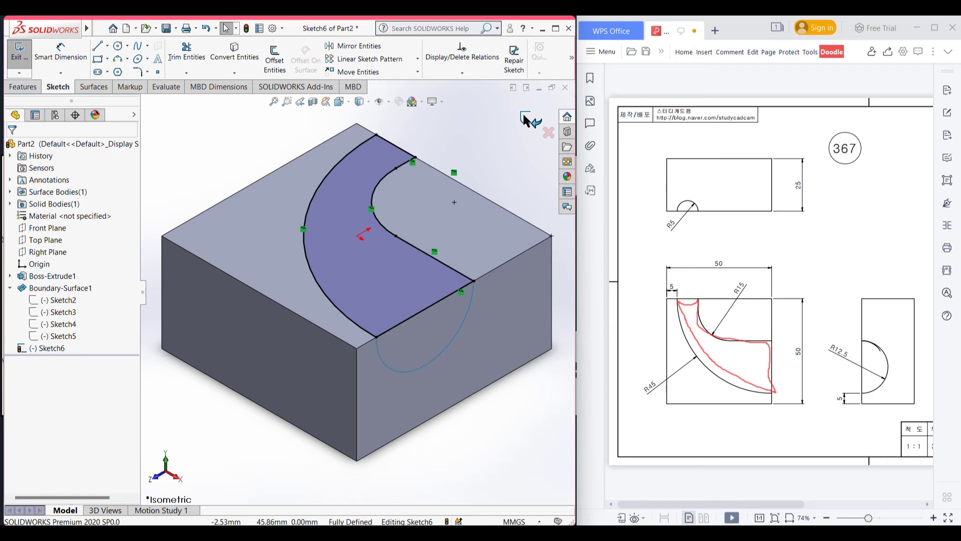
{"action": "left_click", "coordinate": [15, 89]}
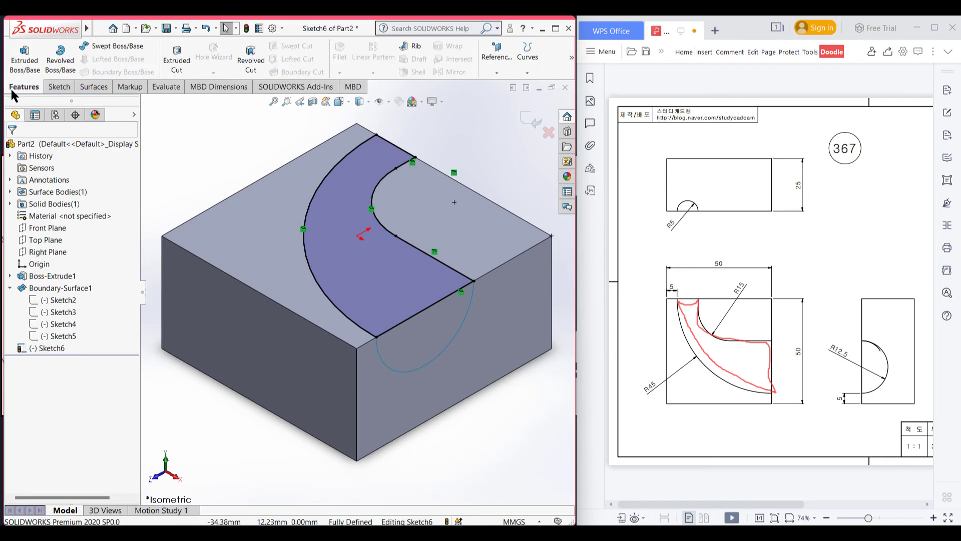
{"action": "left_click", "coordinate": [177, 70]}
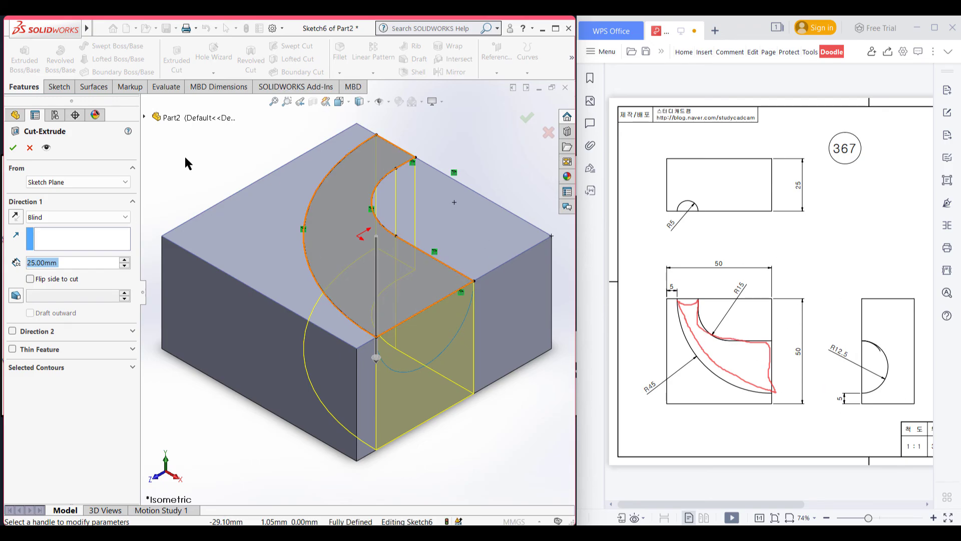
{"action": "left_click", "coordinate": [81, 216]}
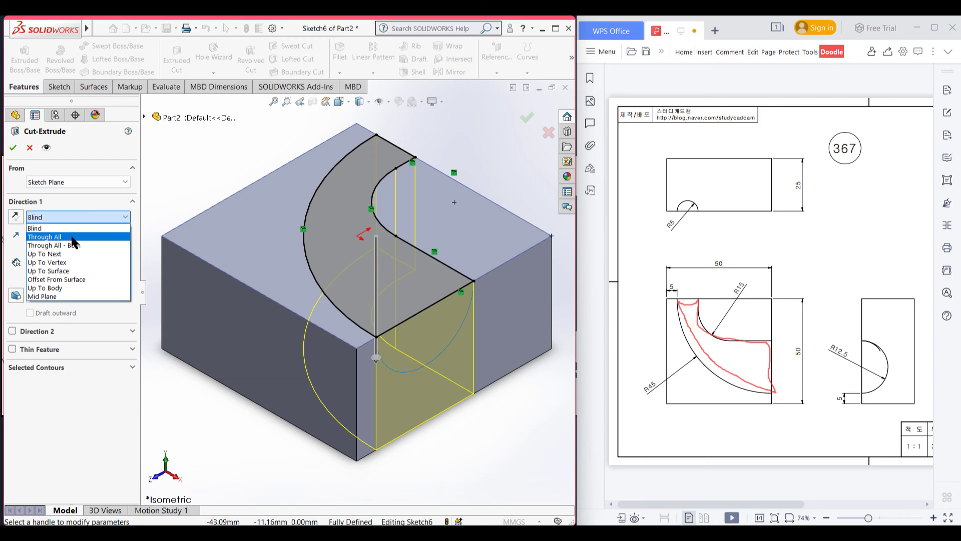
{"action": "left_click", "coordinate": [71, 272]}
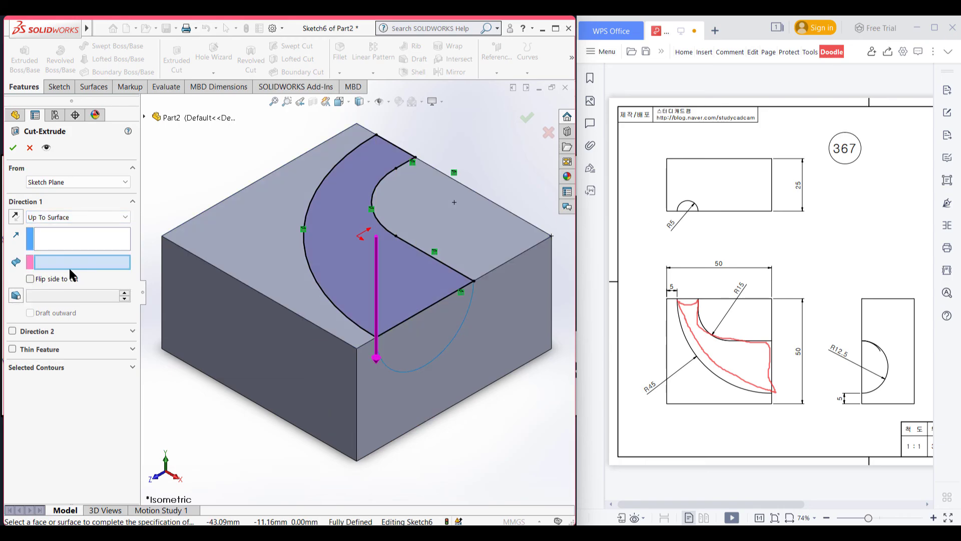
{"action": "left_click", "coordinate": [144, 117]}
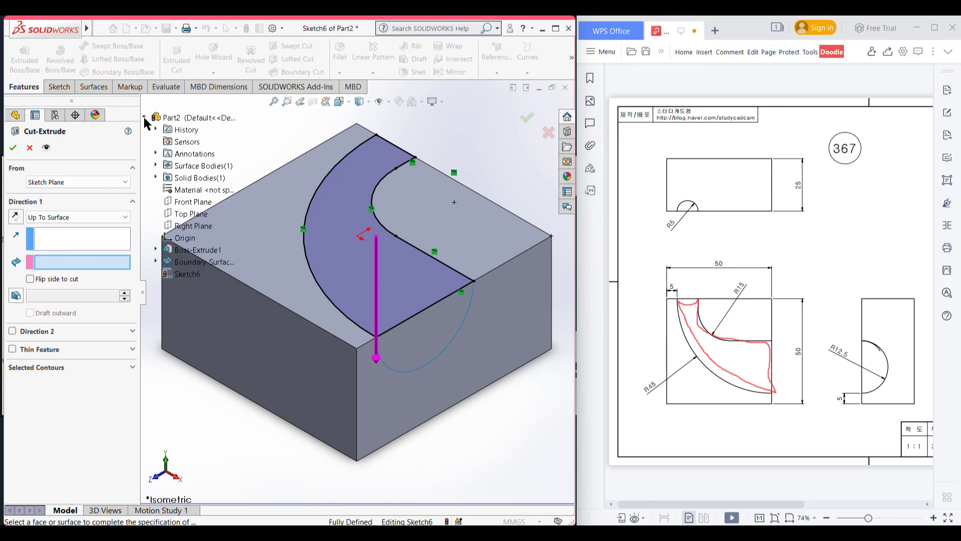
{"action": "left_click", "coordinate": [194, 261]}
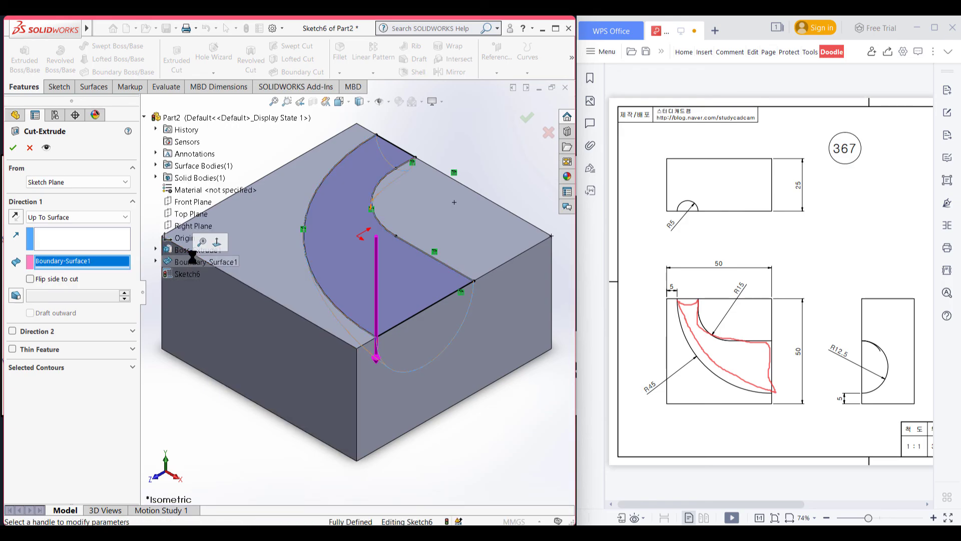
{"action": "left_click", "coordinate": [15, 146]}
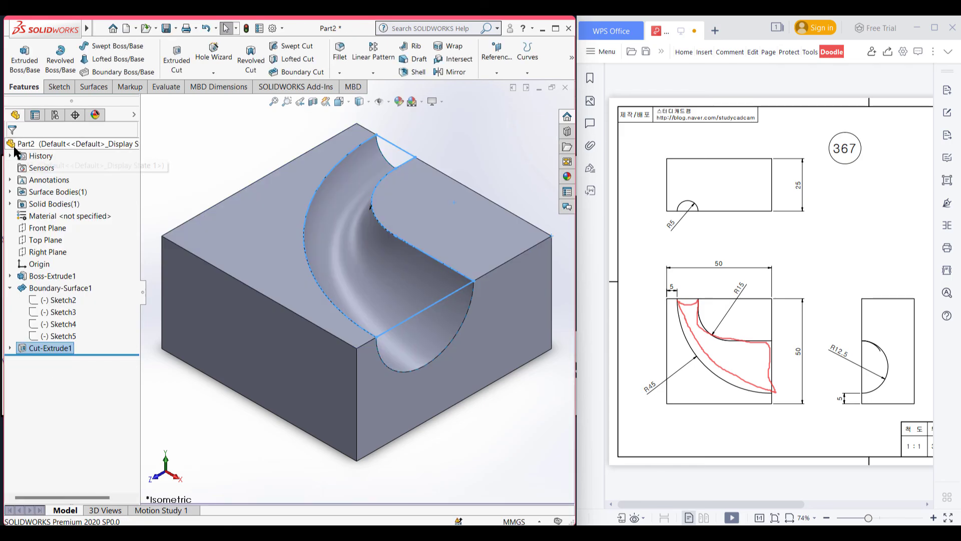
{"action": "left_click", "coordinate": [183, 406]}
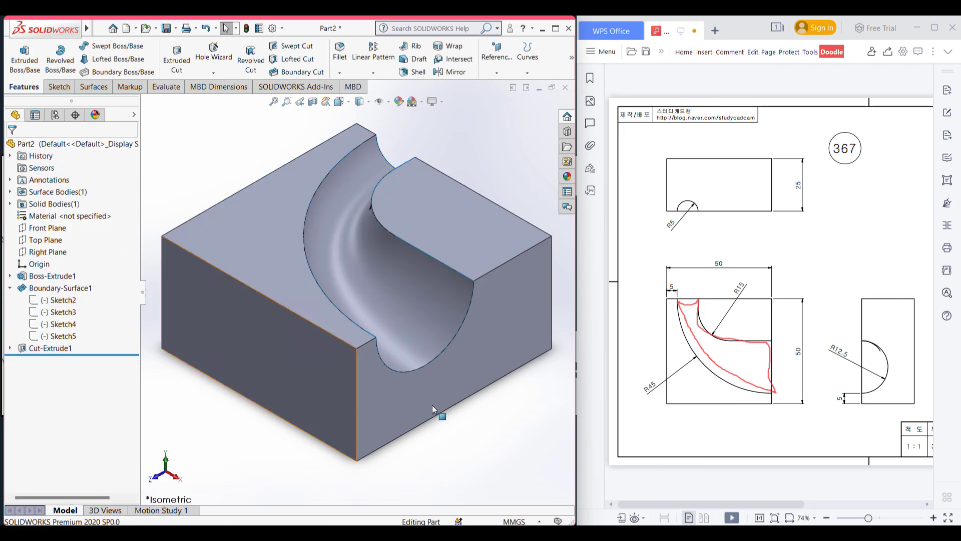
In WPS Office, circle the isometric view of the block on drawing 367 with a red doodle mark.
{"action": "left_click", "coordinate": [776, 519]}
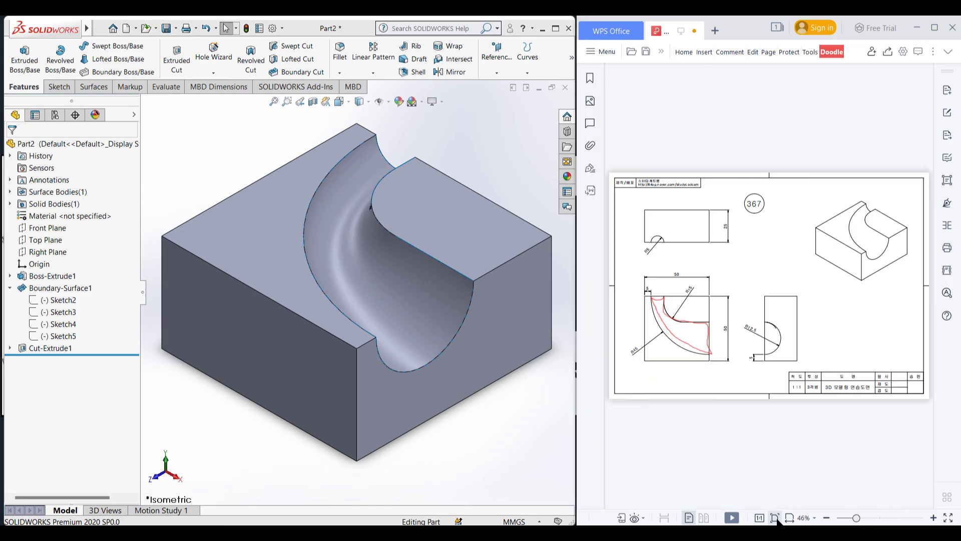
{"action": "mouse_move", "coordinate": [874, 184]}
{"action": "left_mouse_down"}
{"action": "mouse_move", "coordinate": [811, 227]}
{"action": "mouse_move", "coordinate": [839, 290]}
{"action": "mouse_move", "coordinate": [936, 236]}
{"action": "mouse_move", "coordinate": [863, 184]}
{"action": "left_mouse_up"}
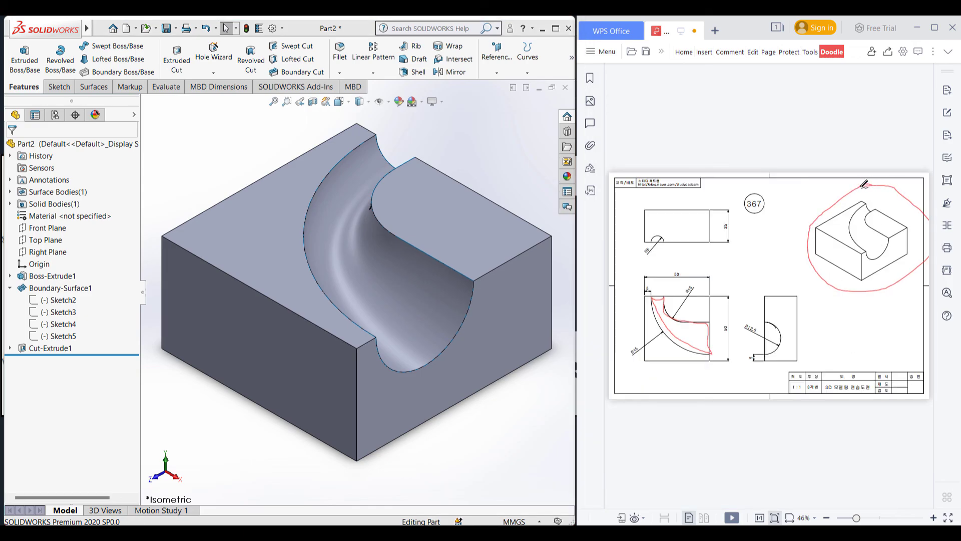